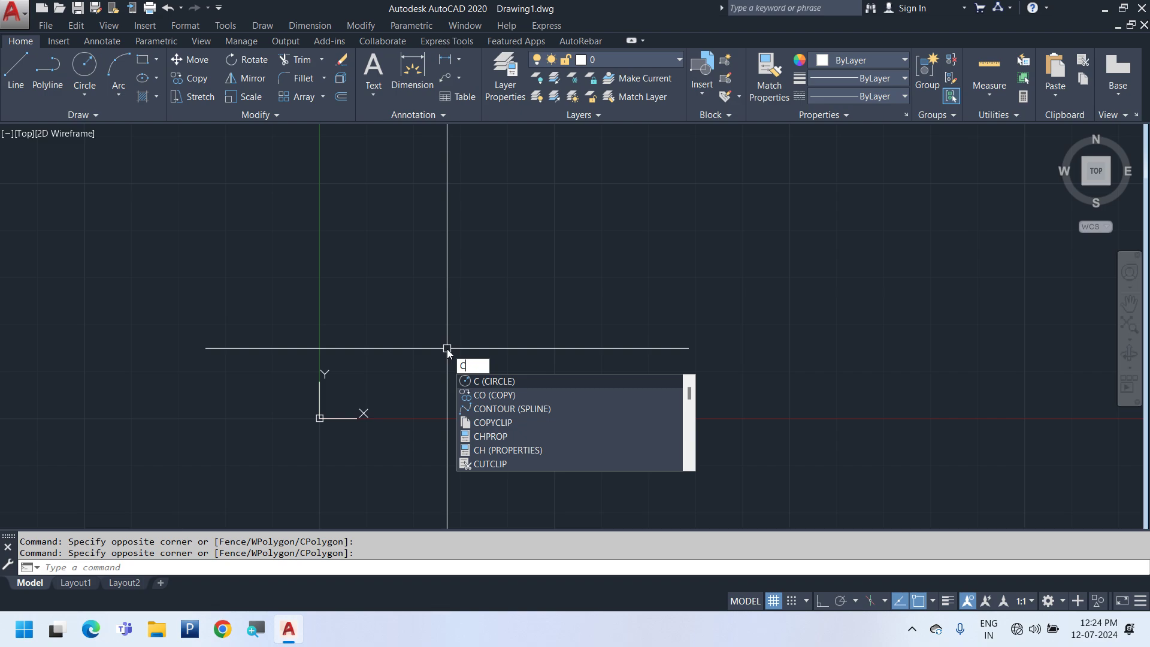
# Look through the available circle construction methods
pyautogui.press('Escape')
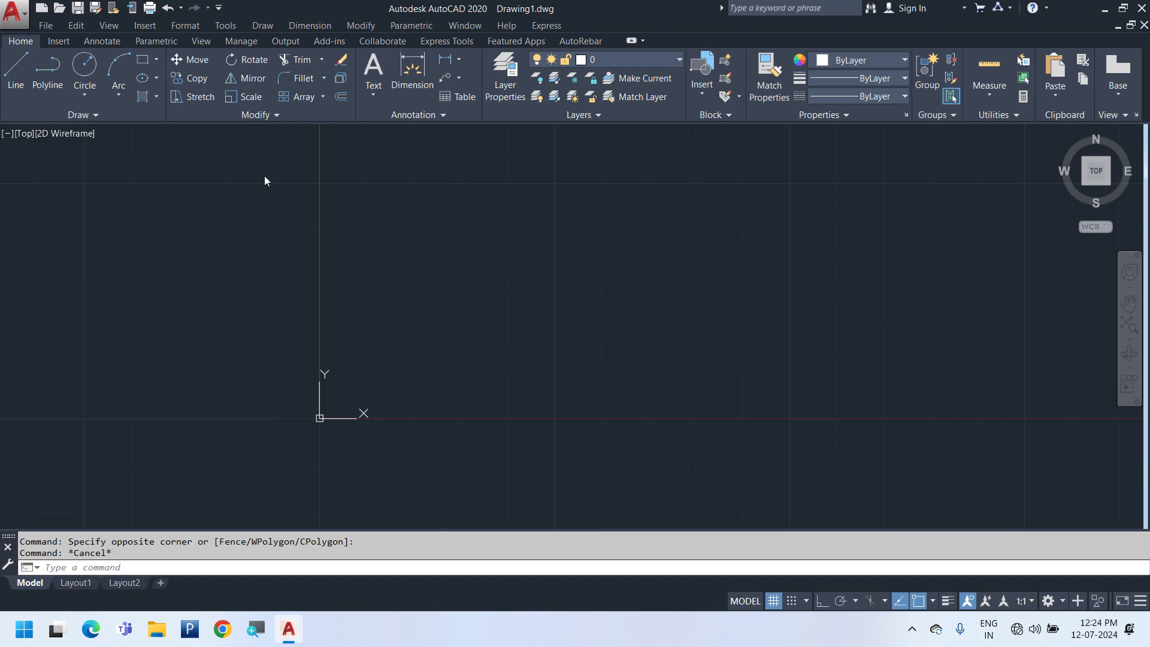
pyautogui.click(262, 25)
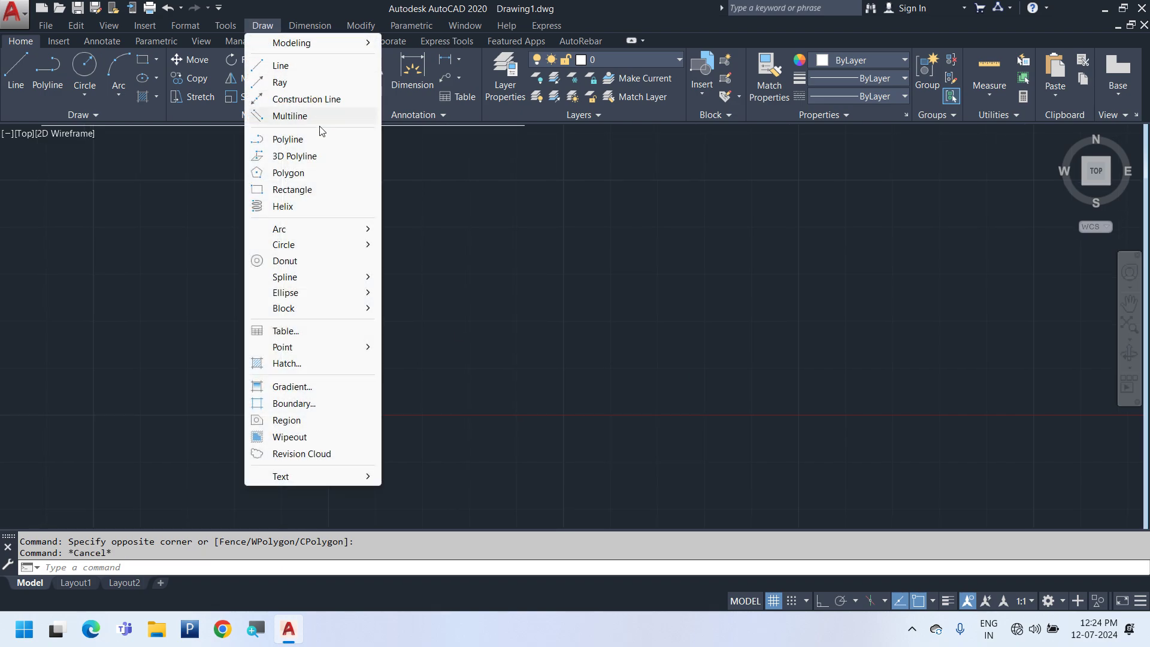
pyautogui.moveTo(339, 247)
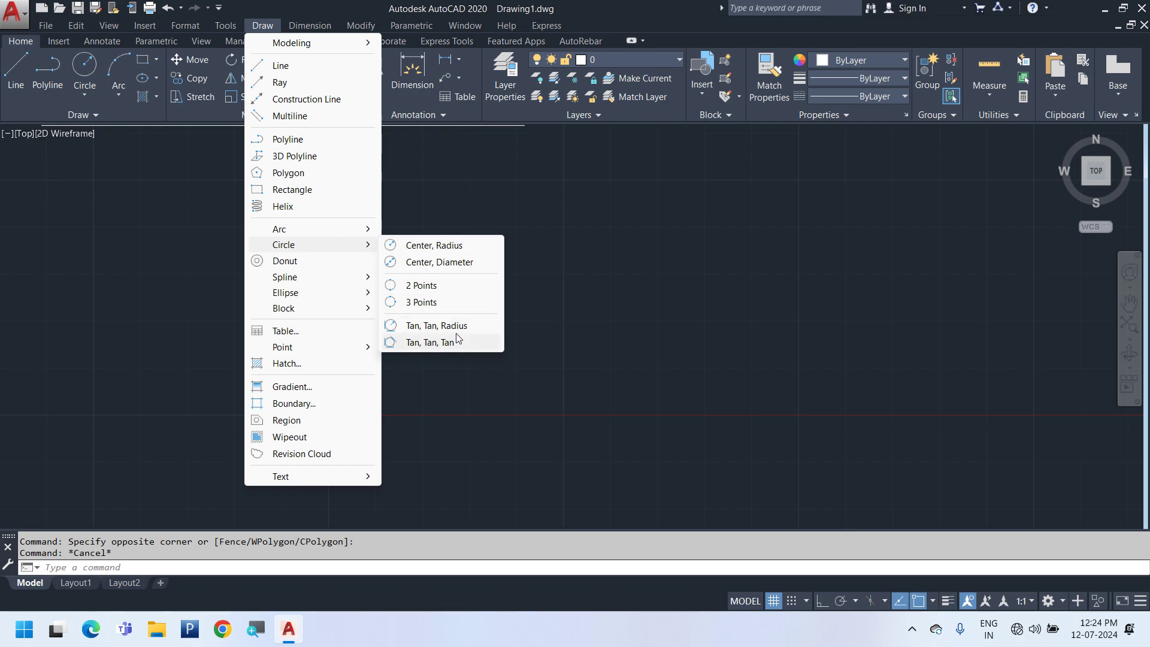
pyautogui.click(375, 4)
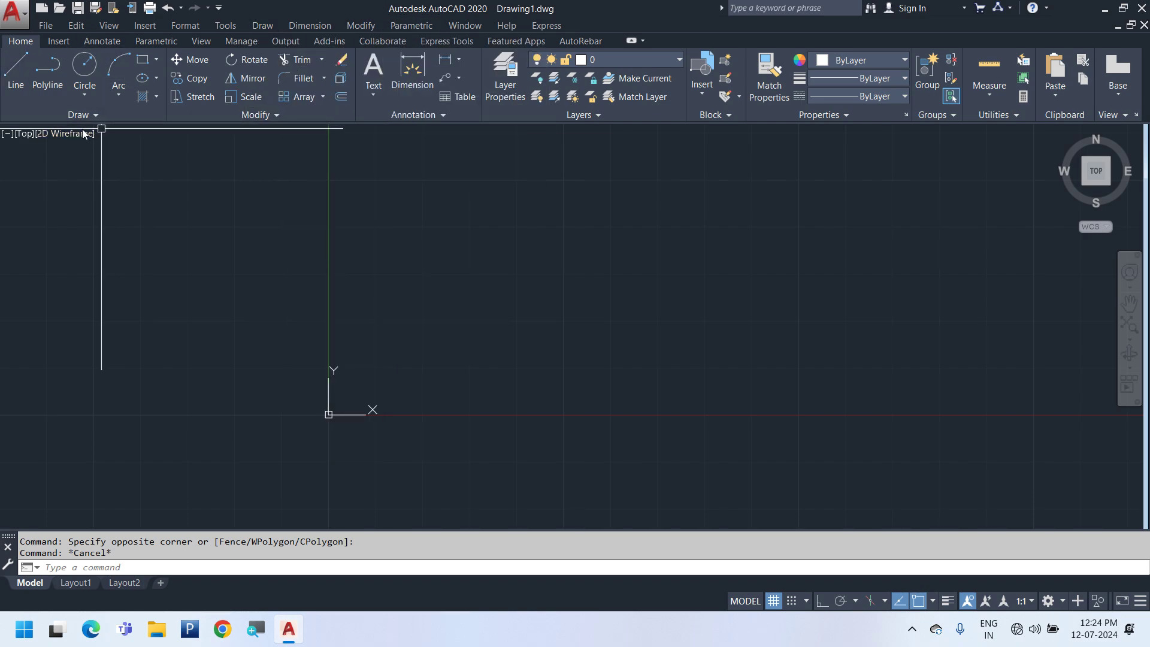
pyautogui.click(84, 94)
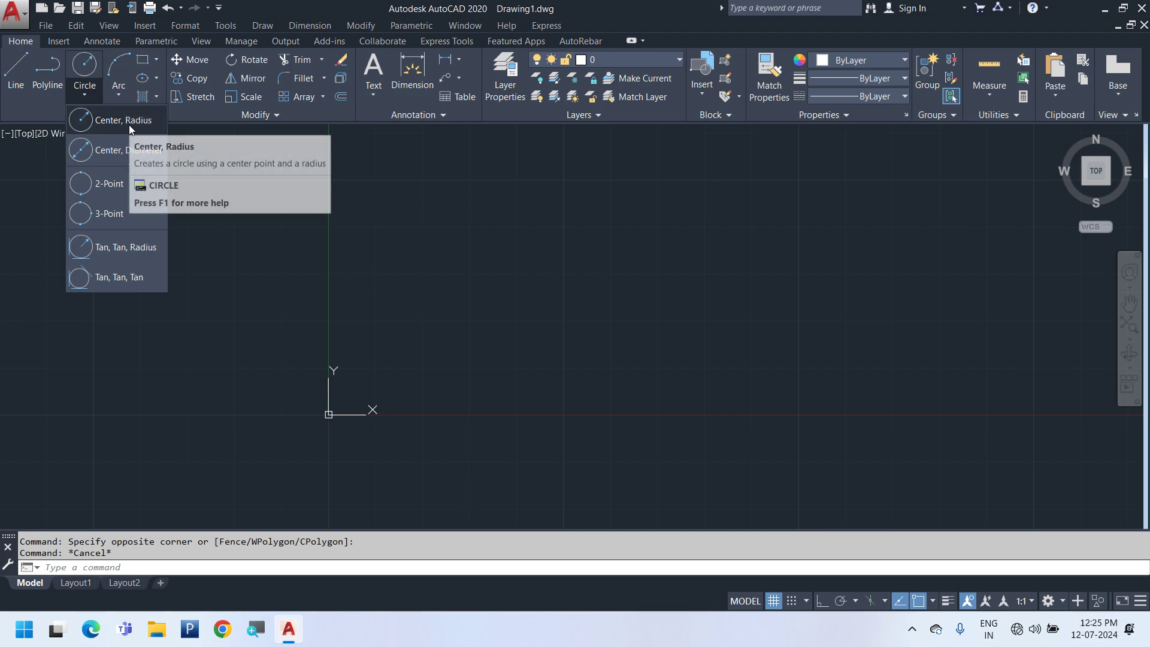
pyautogui.click(696, 290)
pyautogui.click(511, 351)
pyautogui.click(712, 357)
pyautogui.moveTo(703, 359); pyautogui.dragTo(611, 415, button='middle')
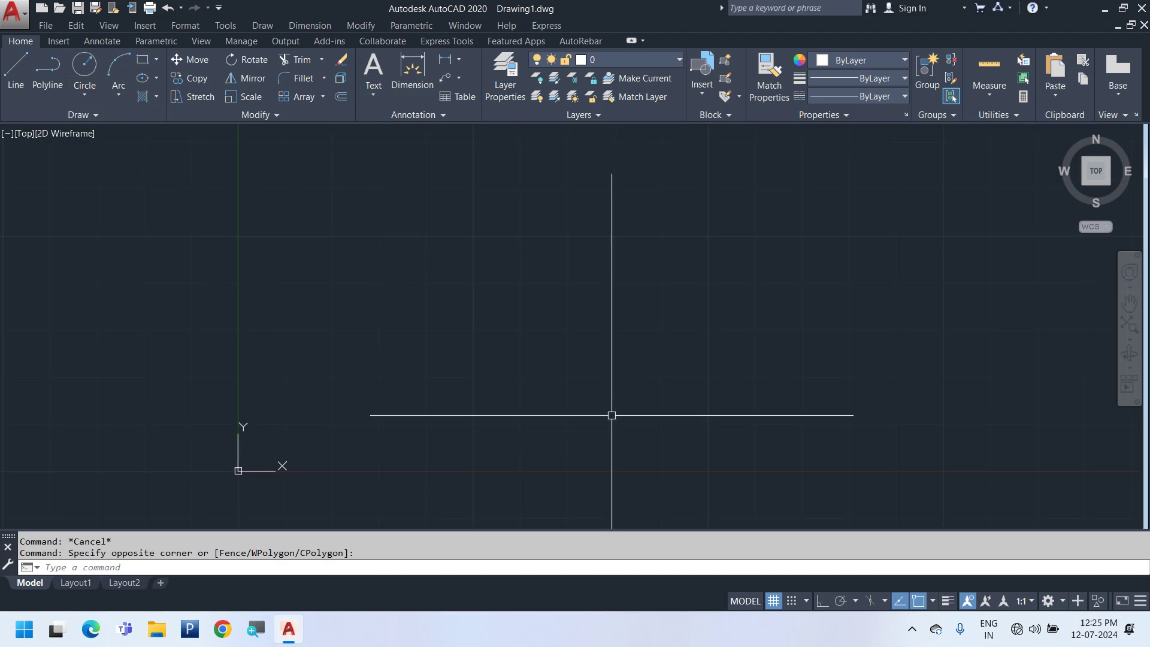
pyautogui.write('c')
pyautogui.press('Return')
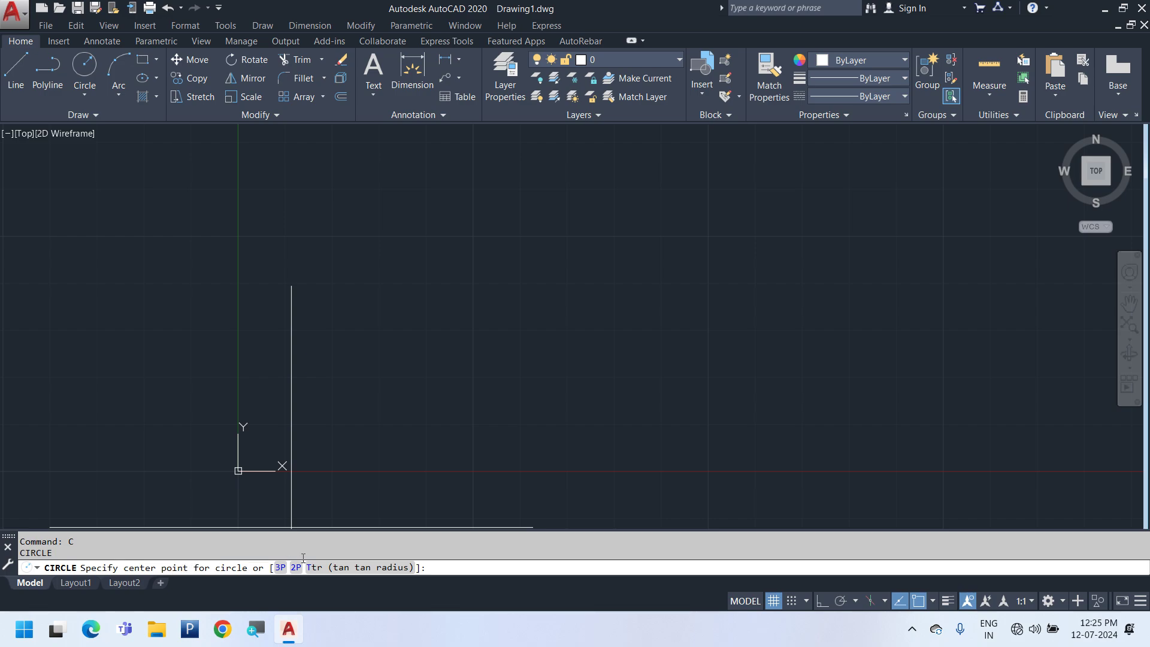
pyautogui.press('Escape')
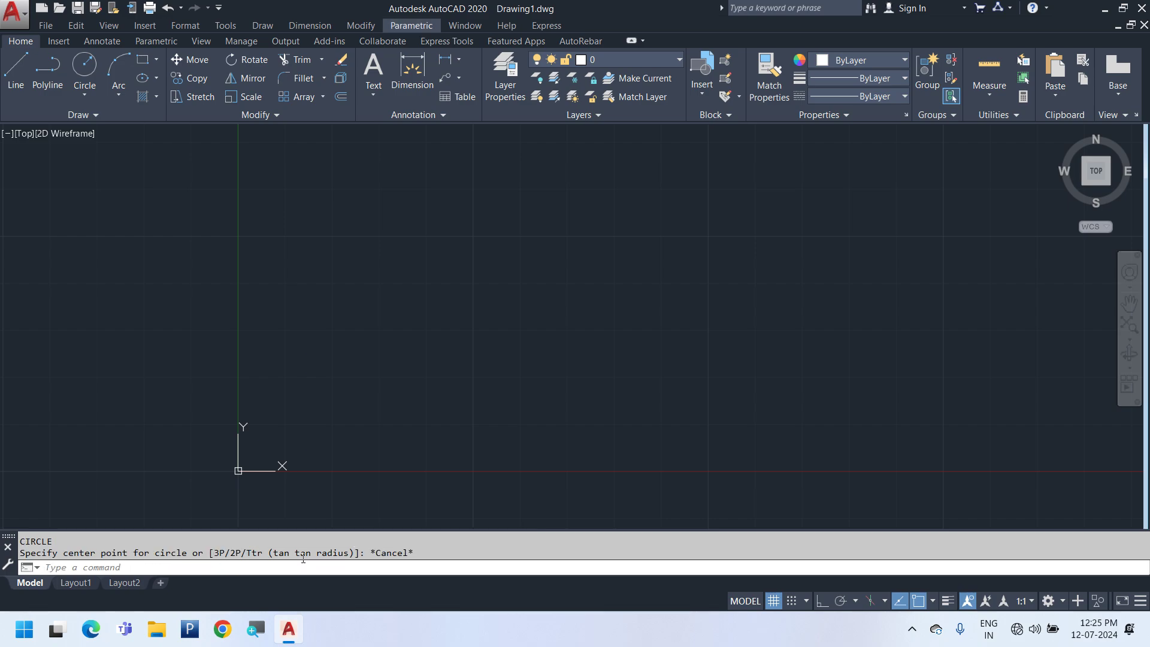
# Draw a circle by center and radius in the empty drawing area, with a radius of 25
pyautogui.click(73, 91)
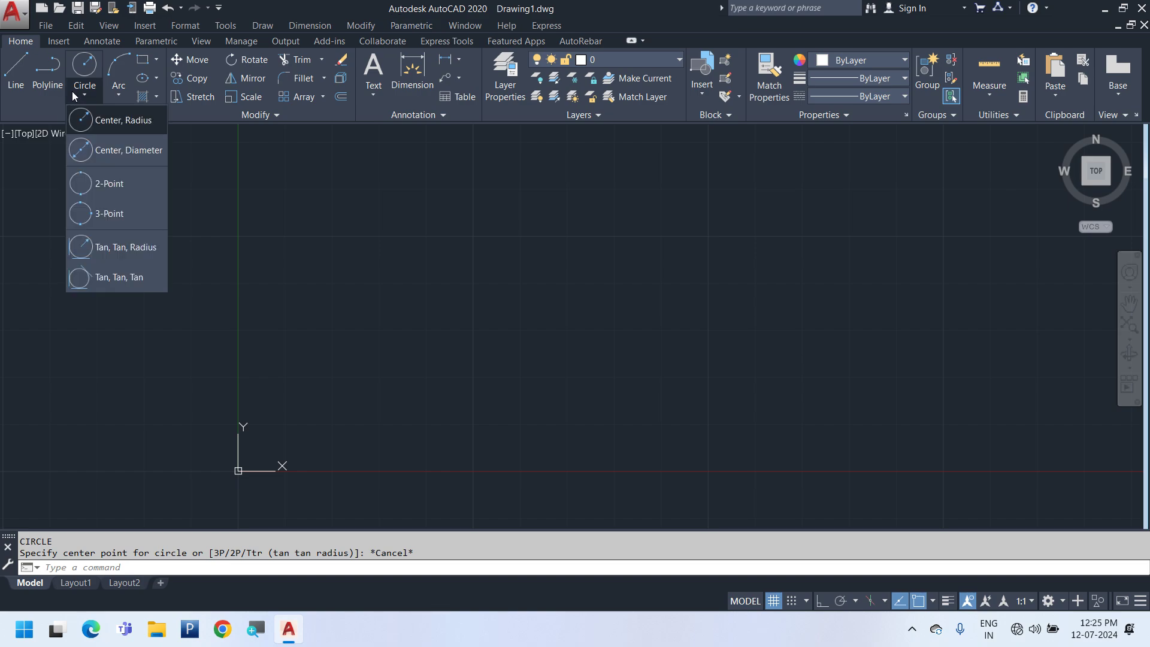
pyautogui.click(95, 120)
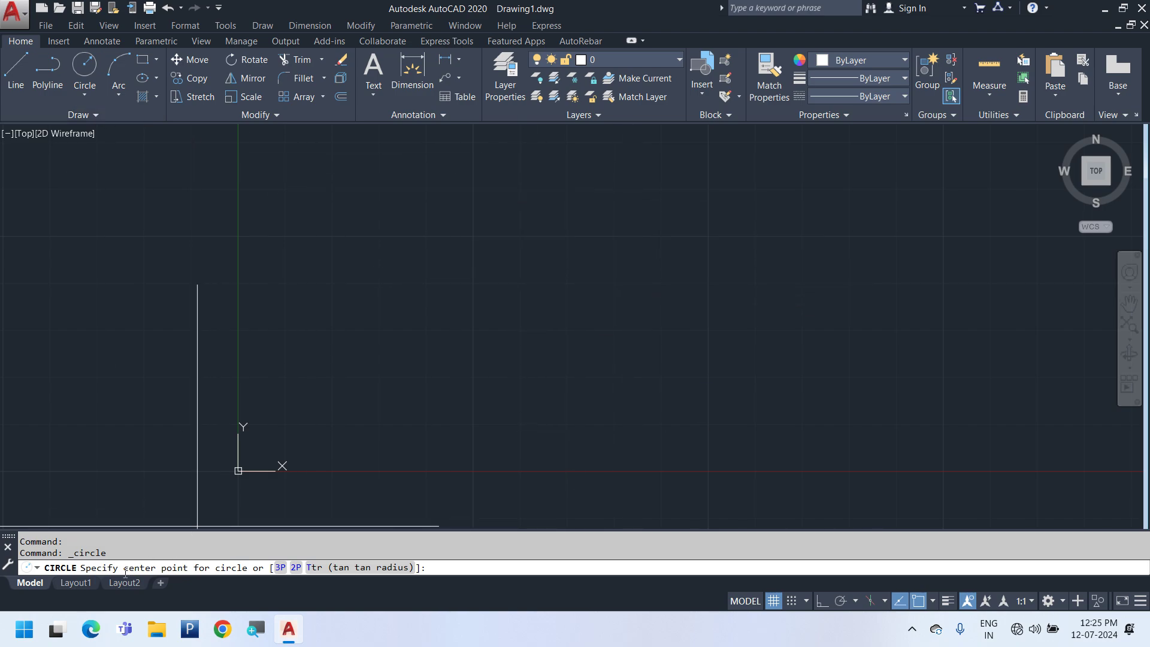
pyautogui.click(470, 322)
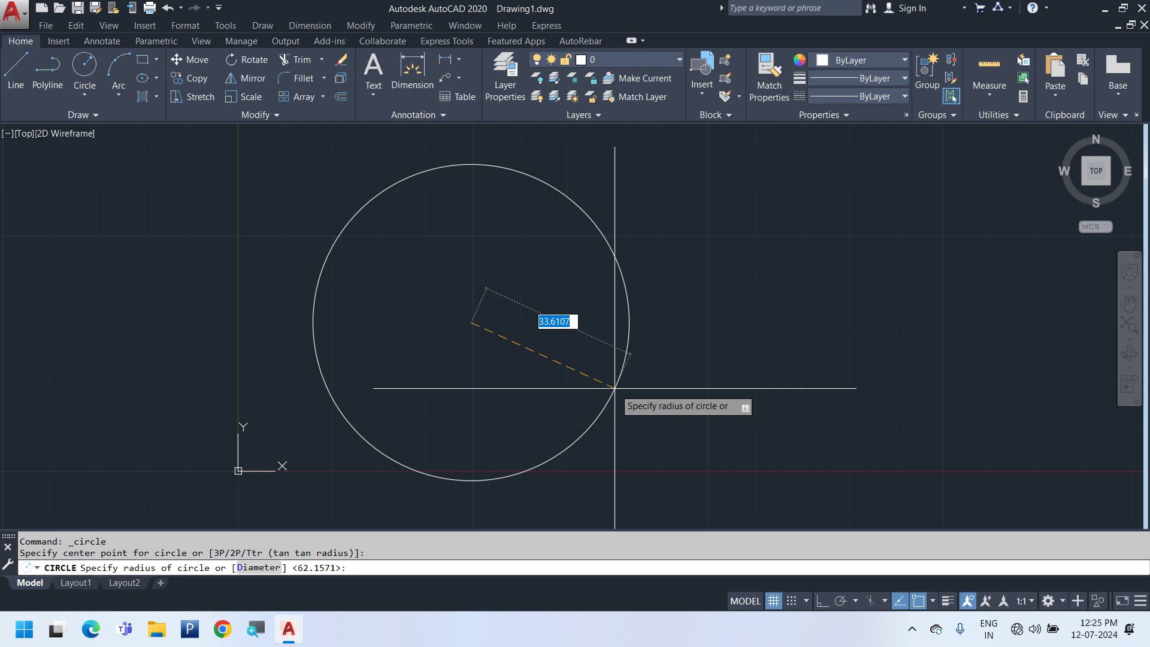
pyautogui.write('25')
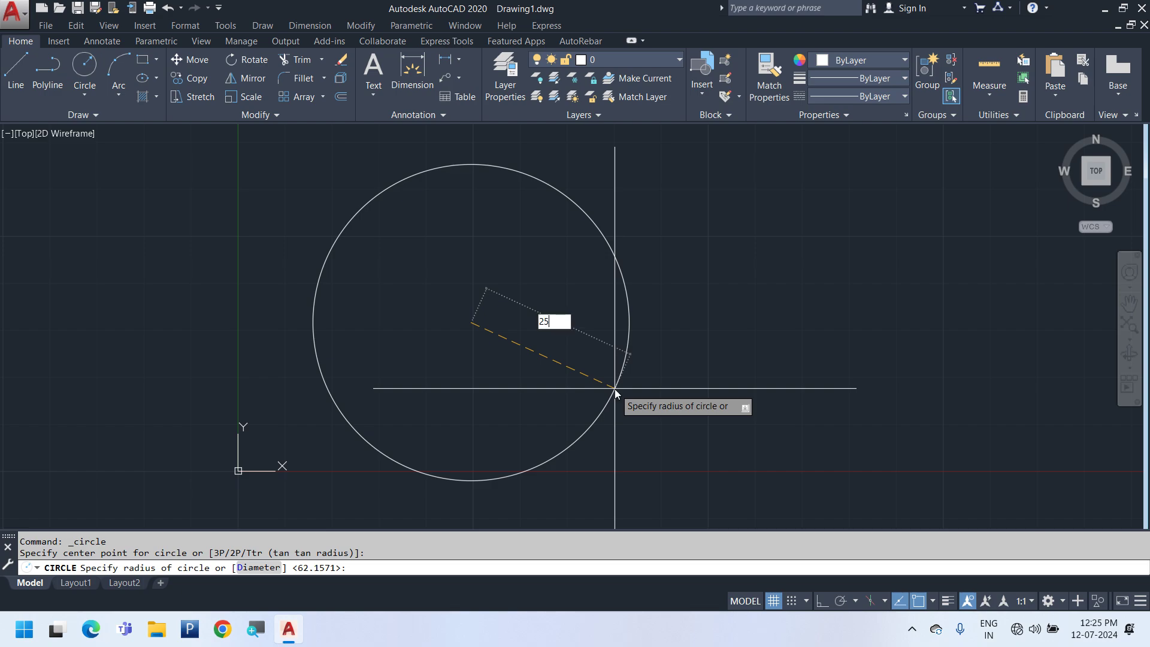
pyautogui.press('Return')
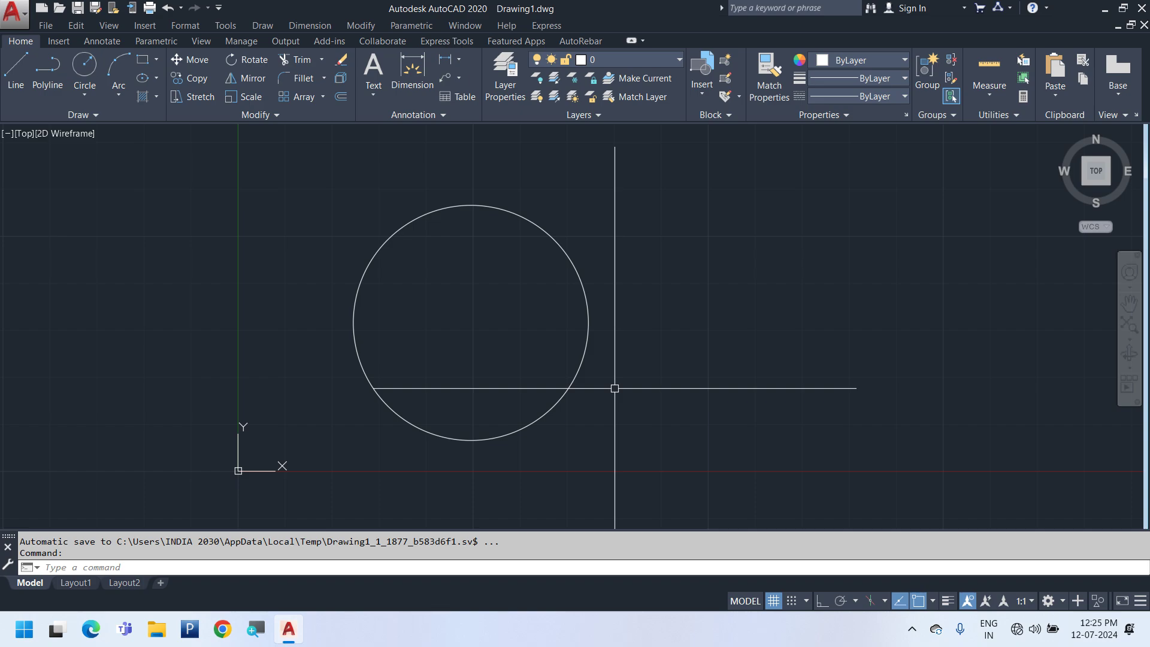
# Add a radius dimension and a diameter dimension outside the upper-right side of the circle
pyautogui.click(308, 26)
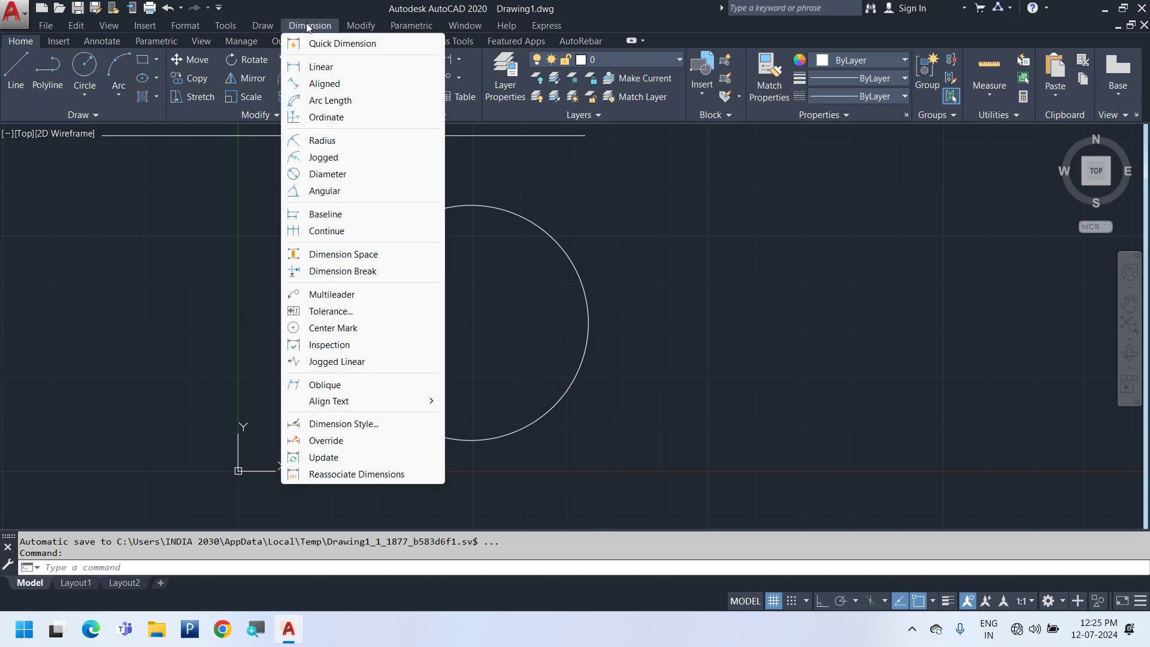
pyautogui.click(327, 141)
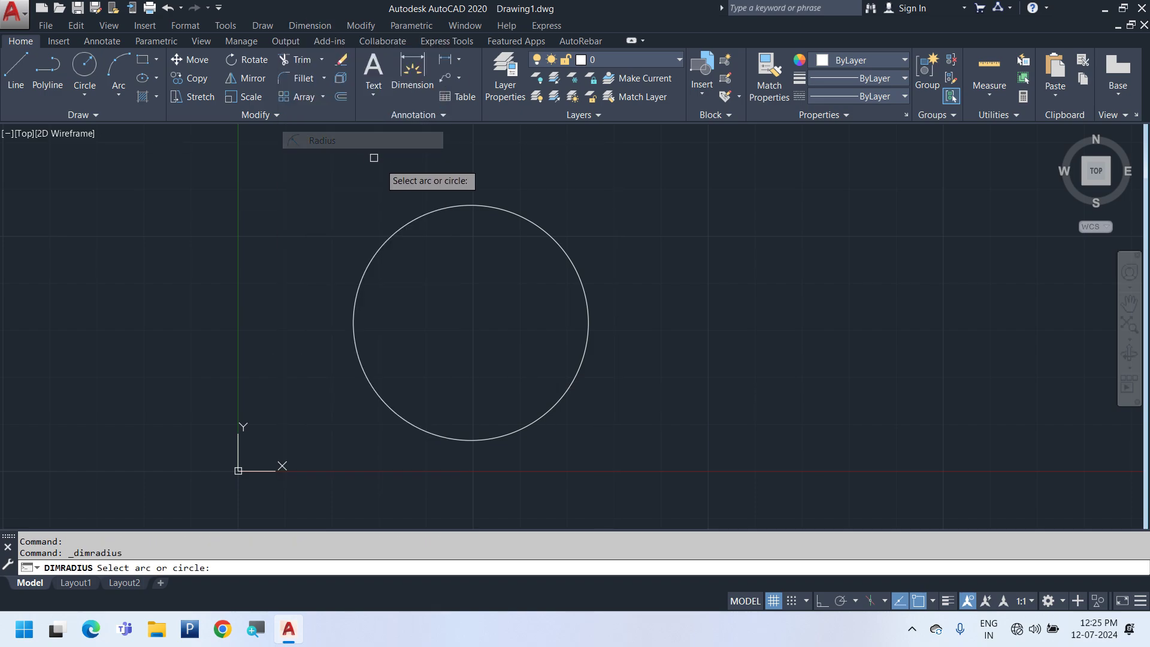
pyautogui.moveTo(494, 218); pyautogui.dragTo(496, 230, button='middle')
pyautogui.click(527, 235)
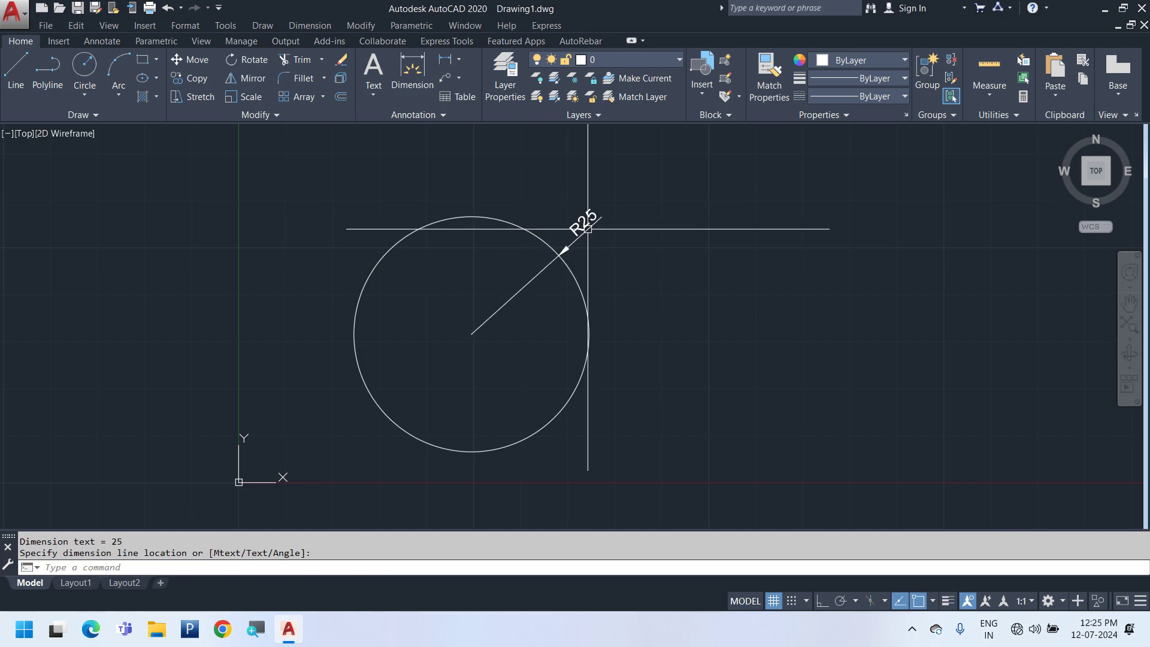
pyautogui.click(309, 25)
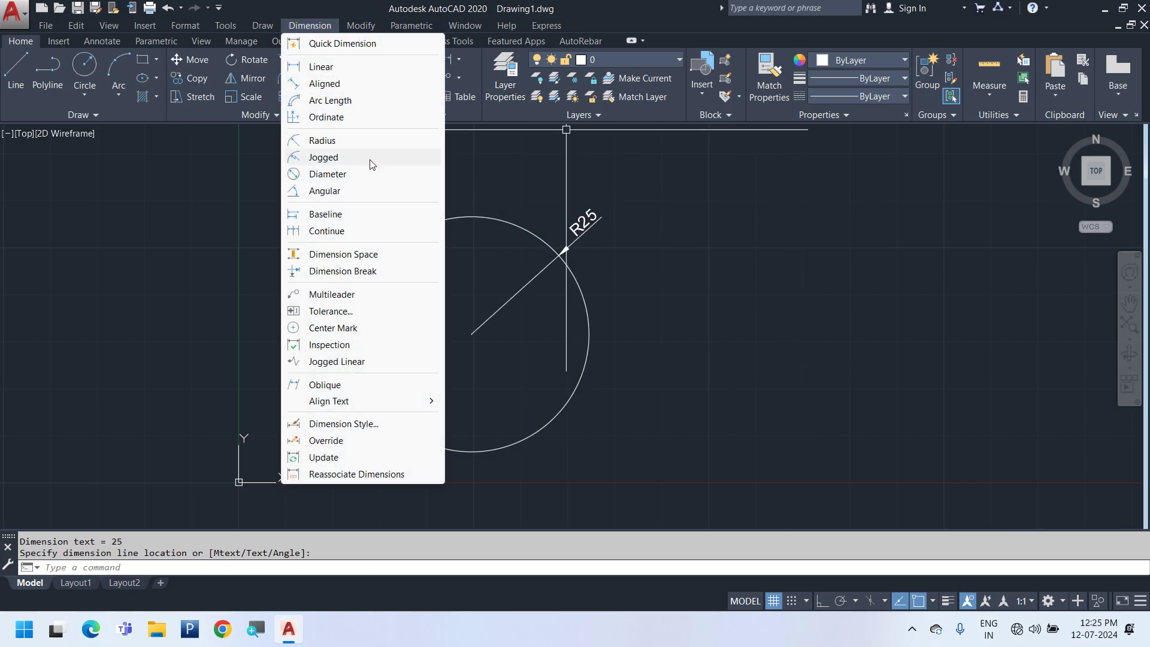
pyautogui.click(366, 181)
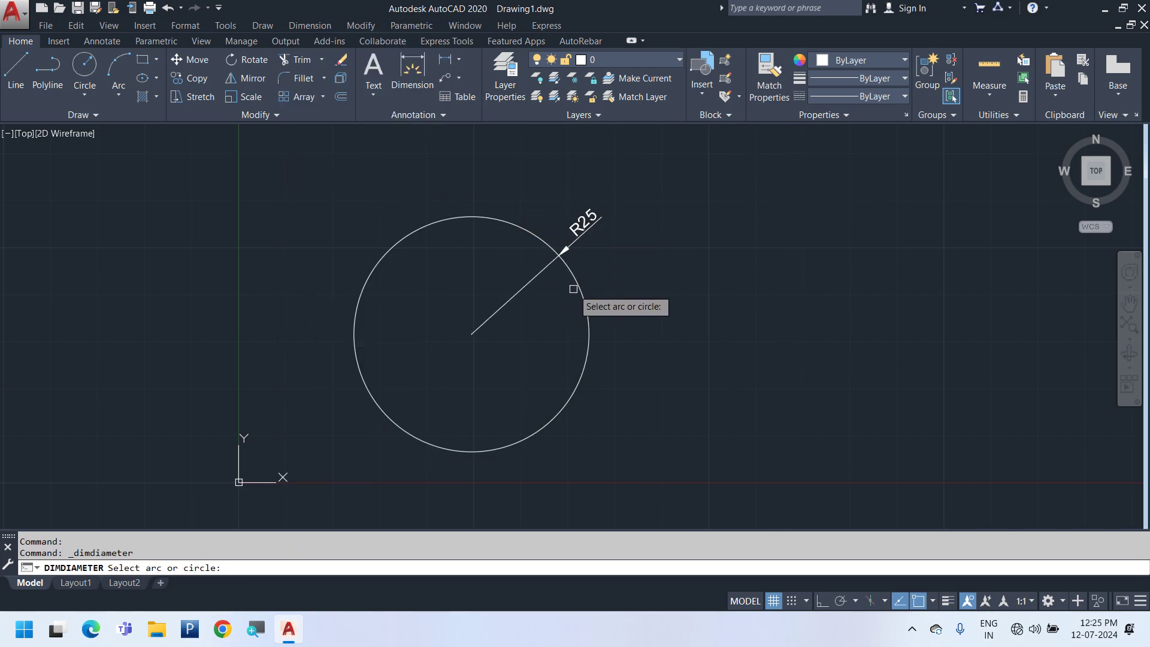
pyautogui.click(586, 303)
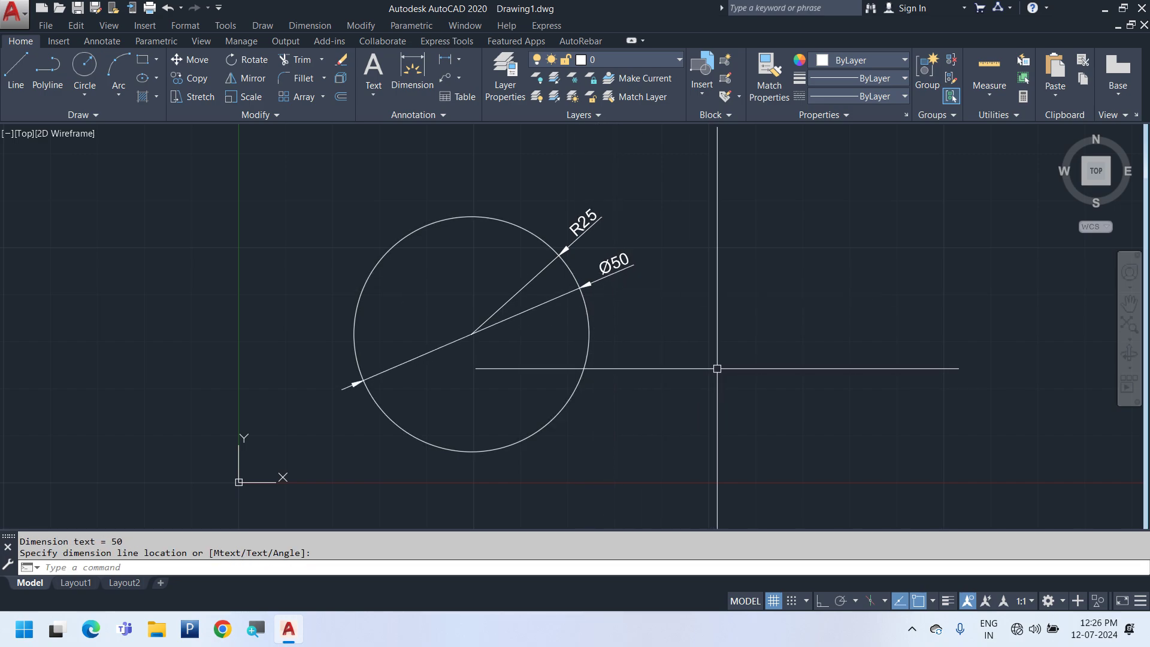
# Draw a second circle by center and diameter, right of the first circle, with a diameter of 60
pyautogui.moveTo(653, 374); pyautogui.dragTo(416, 383, button='middle')
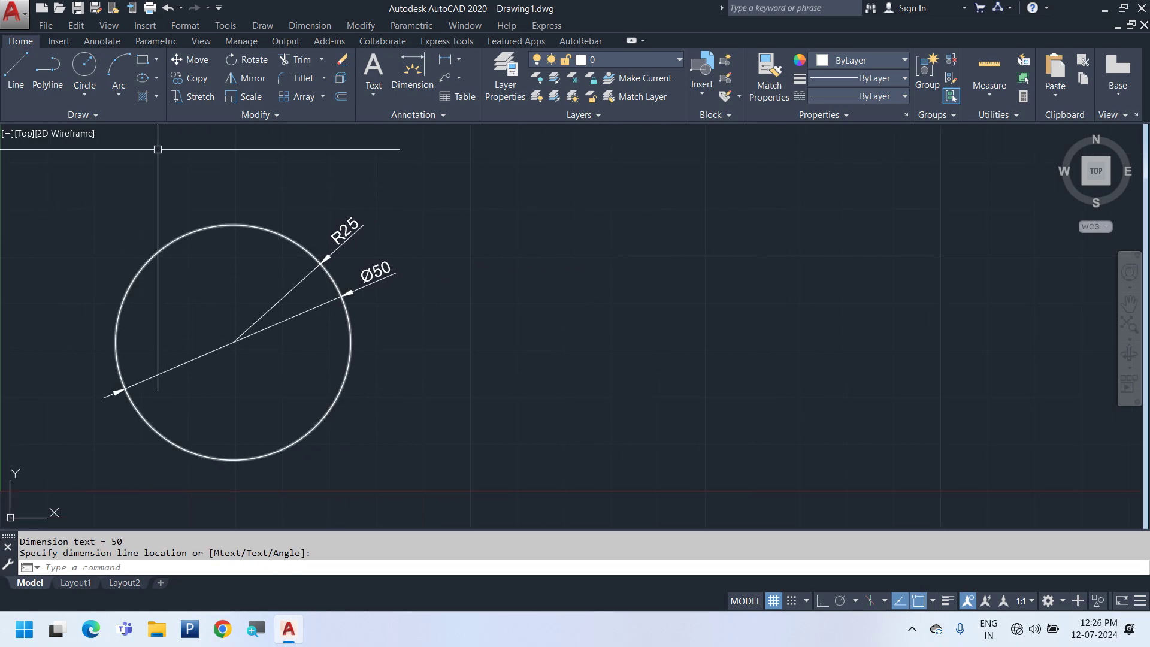
pyautogui.click(91, 89)
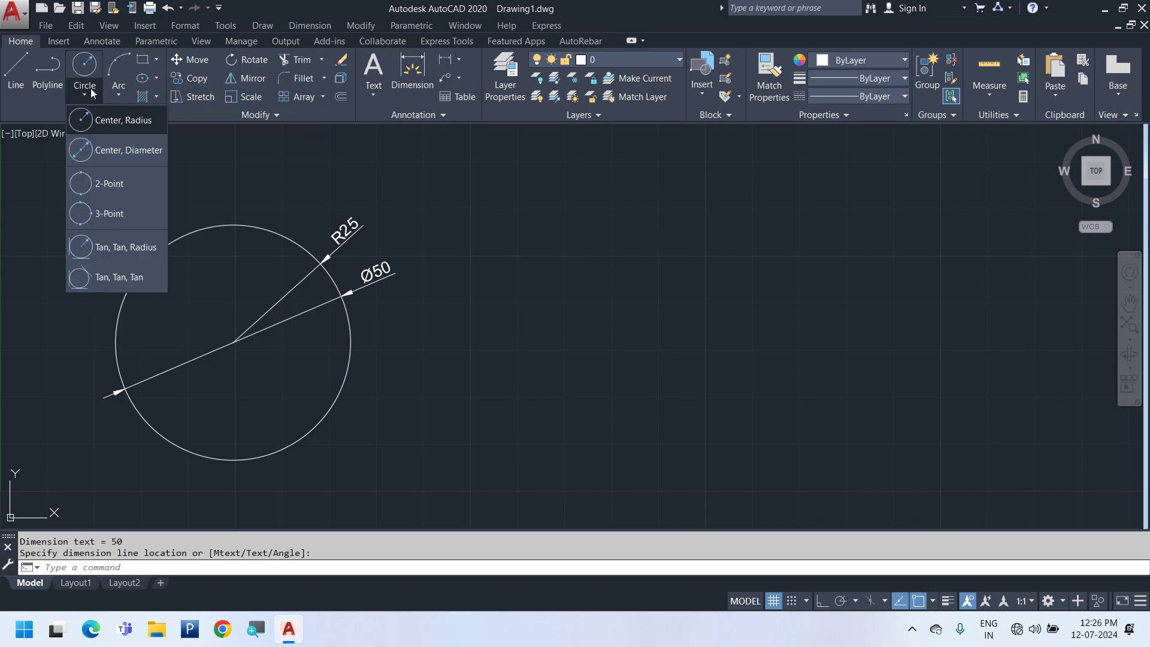
pyautogui.click(138, 149)
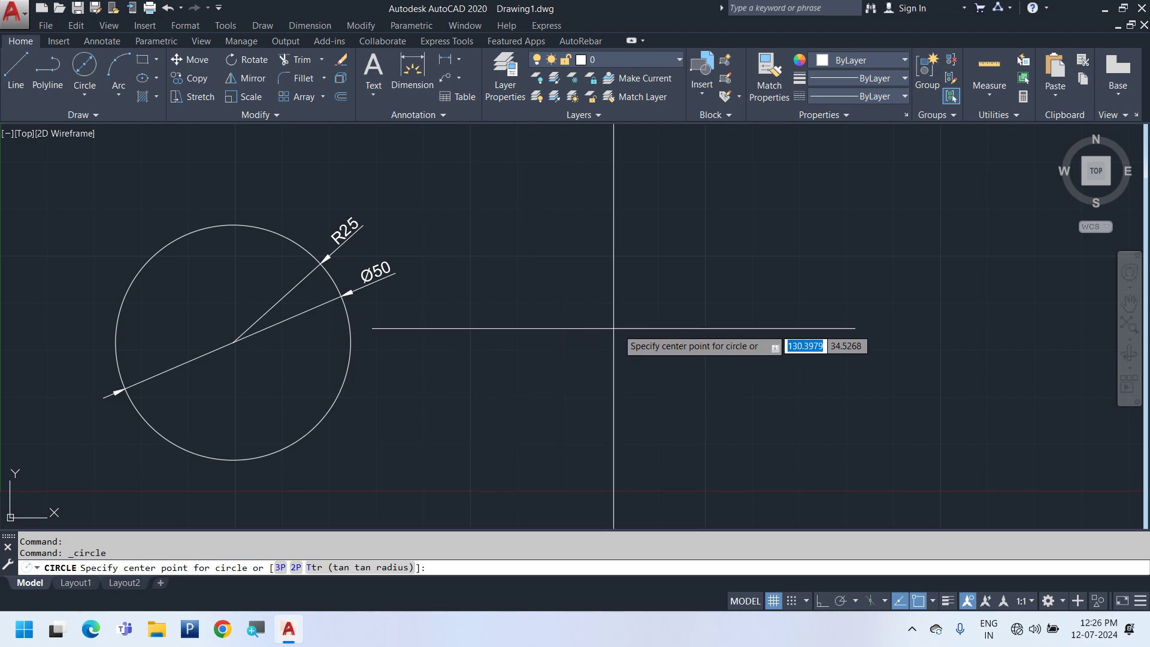
pyautogui.click(692, 344)
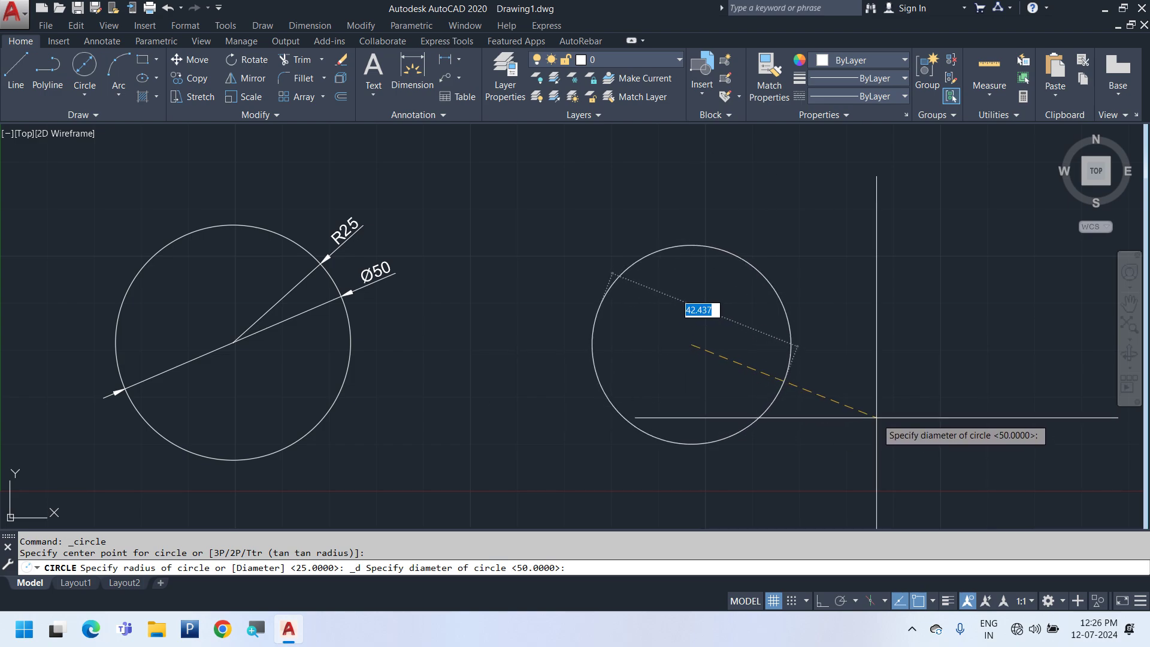
pyautogui.moveTo(872, 419)
pyautogui.mouseDown(button='middle')
pyautogui.moveTo(635, 410)
pyautogui.moveTo(707, 385)
pyautogui.mouseUp(button='middle')
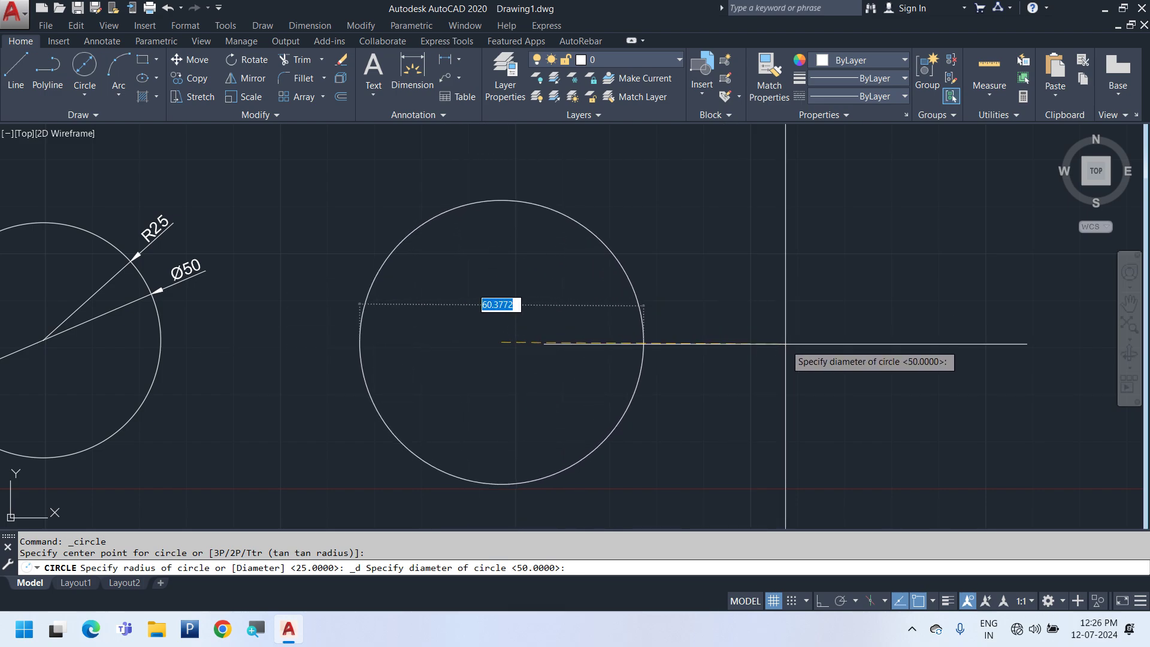
pyautogui.write('60')
pyautogui.press('Return')
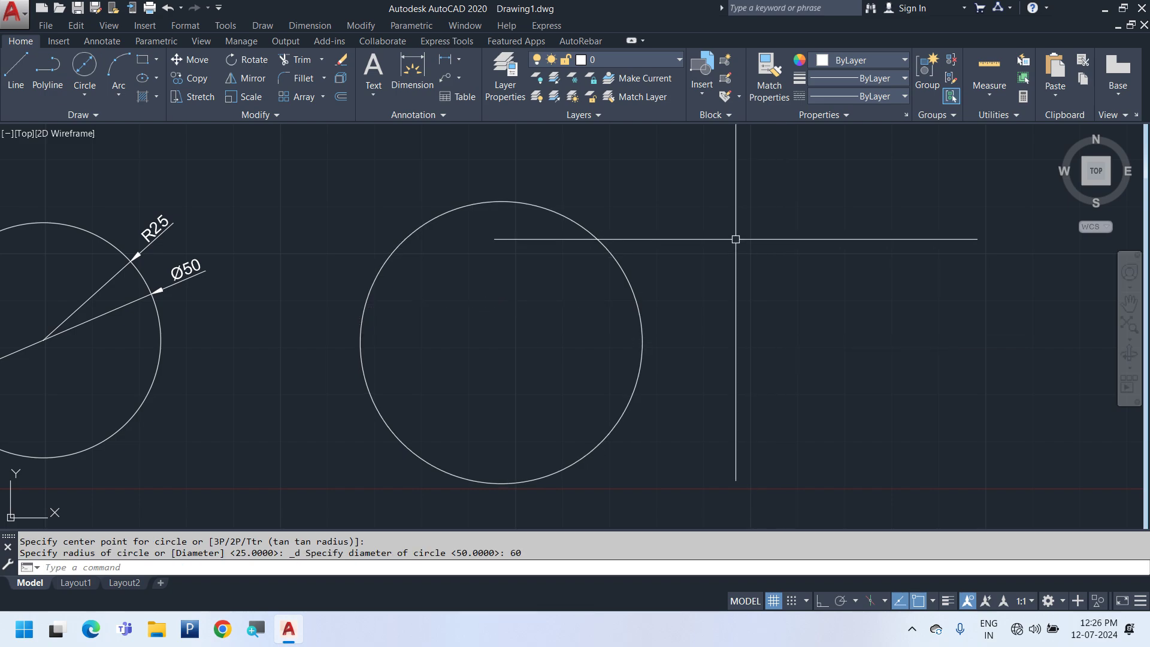
# Add a diameter dimension and a radius dimension outside the upper-right side of the second circle
pyautogui.click(309, 25)
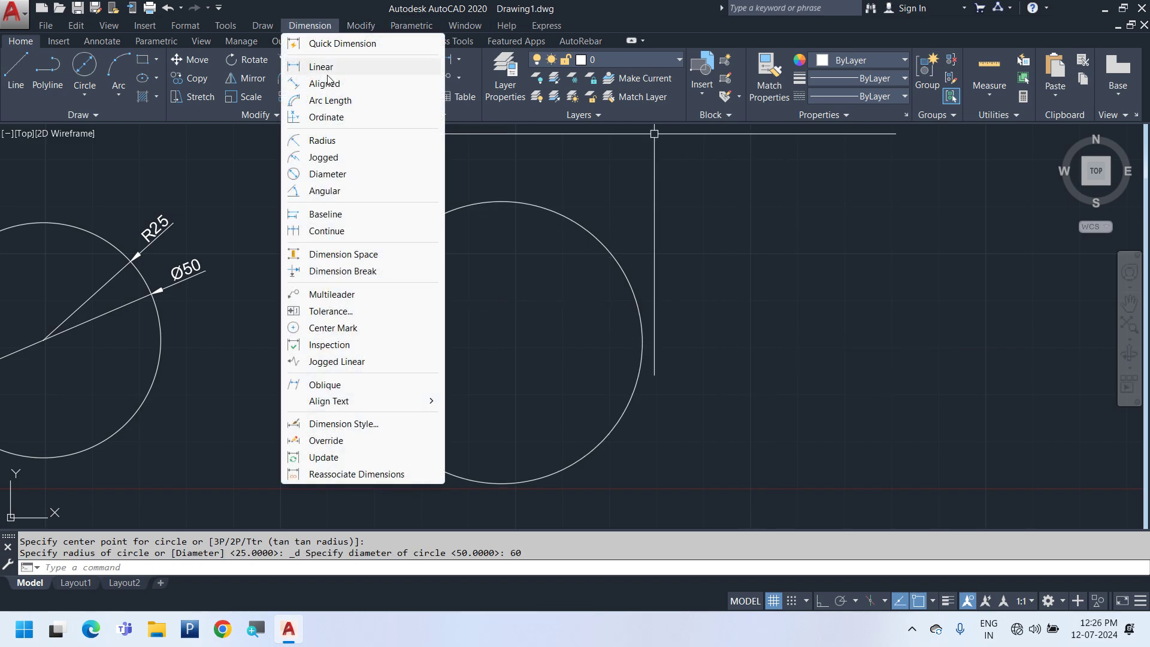
pyautogui.click(327, 174)
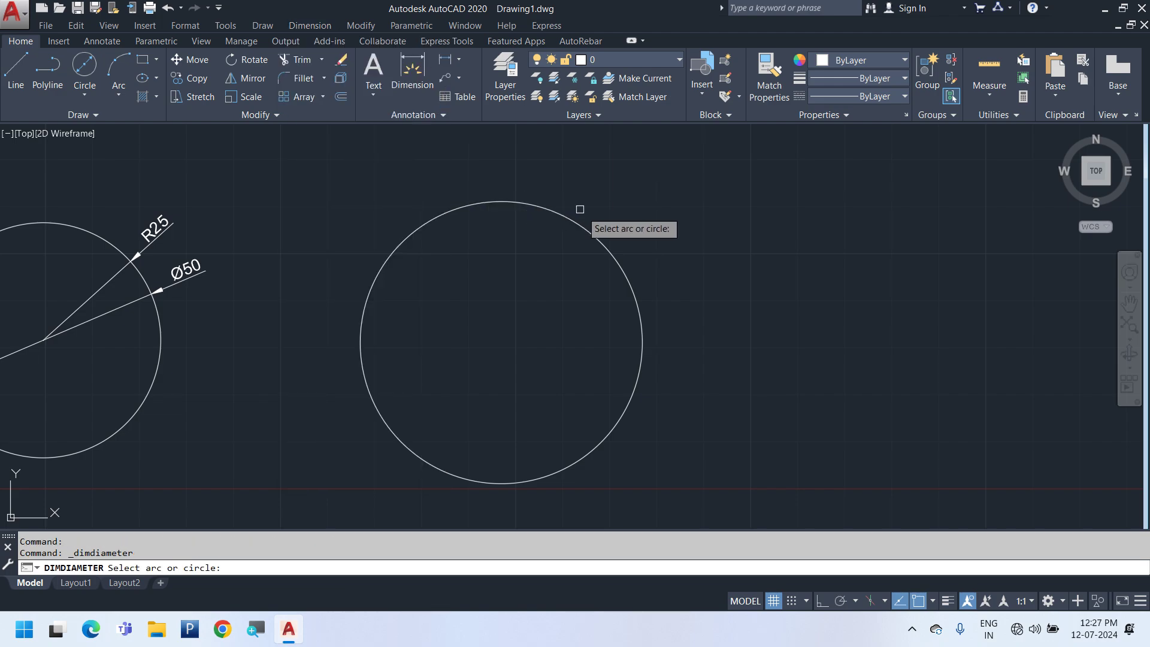
pyautogui.click(592, 233)
pyautogui.click(659, 225)
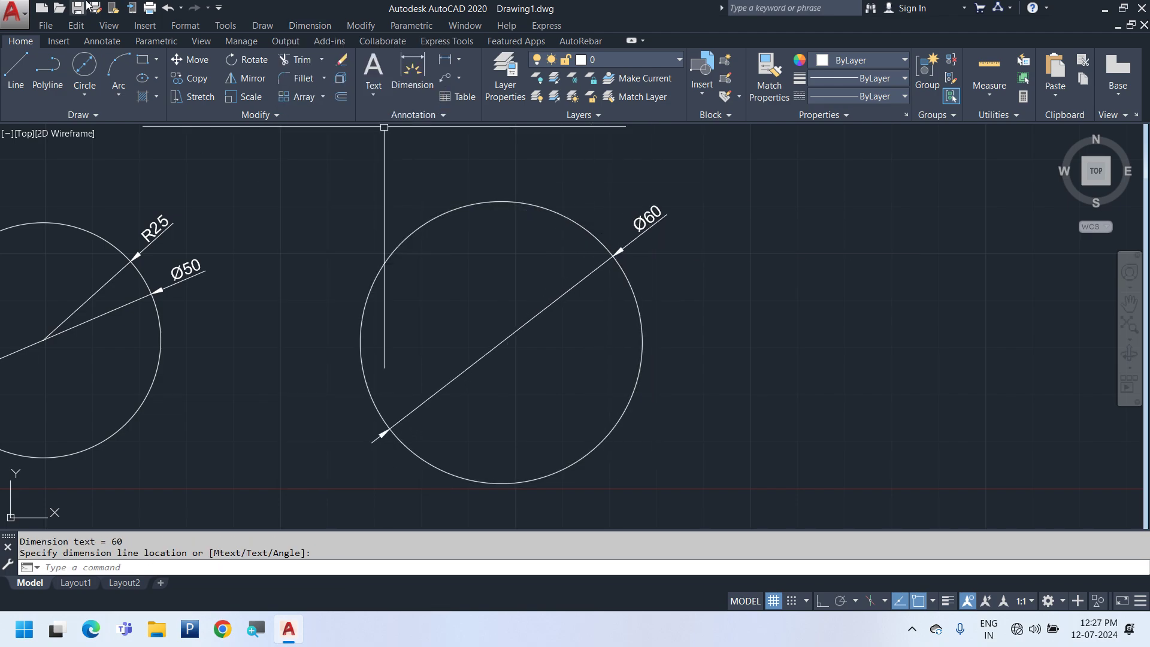
pyautogui.click(325, 25)
pyautogui.click(322, 140)
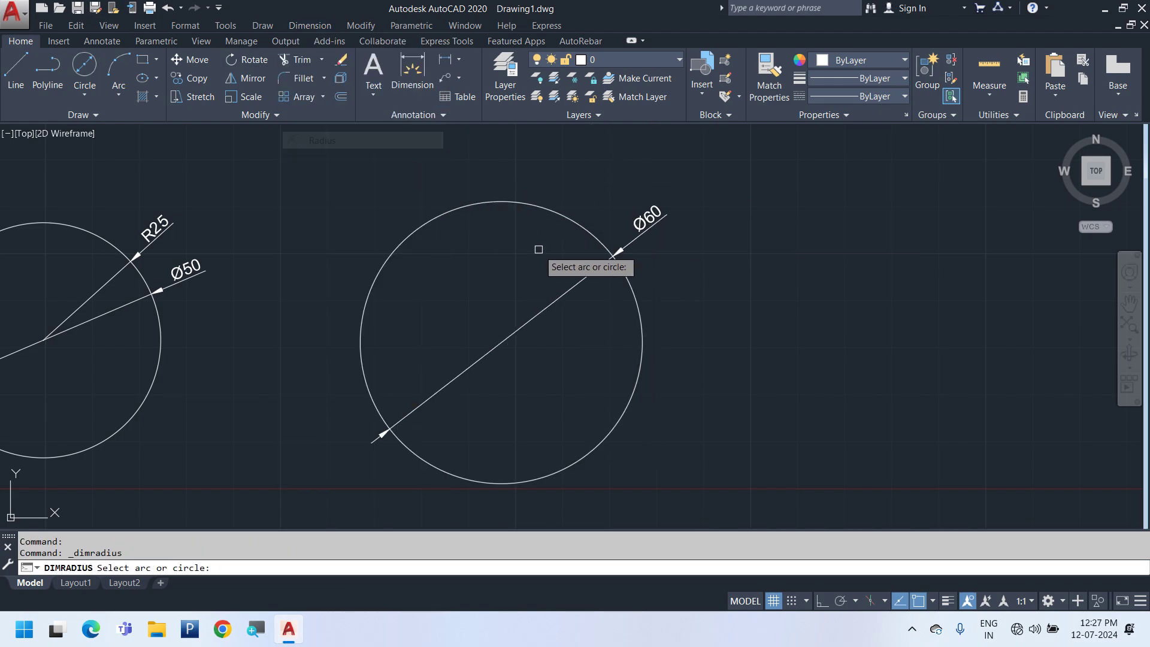
pyautogui.click(627, 282)
pyautogui.click(658, 284)
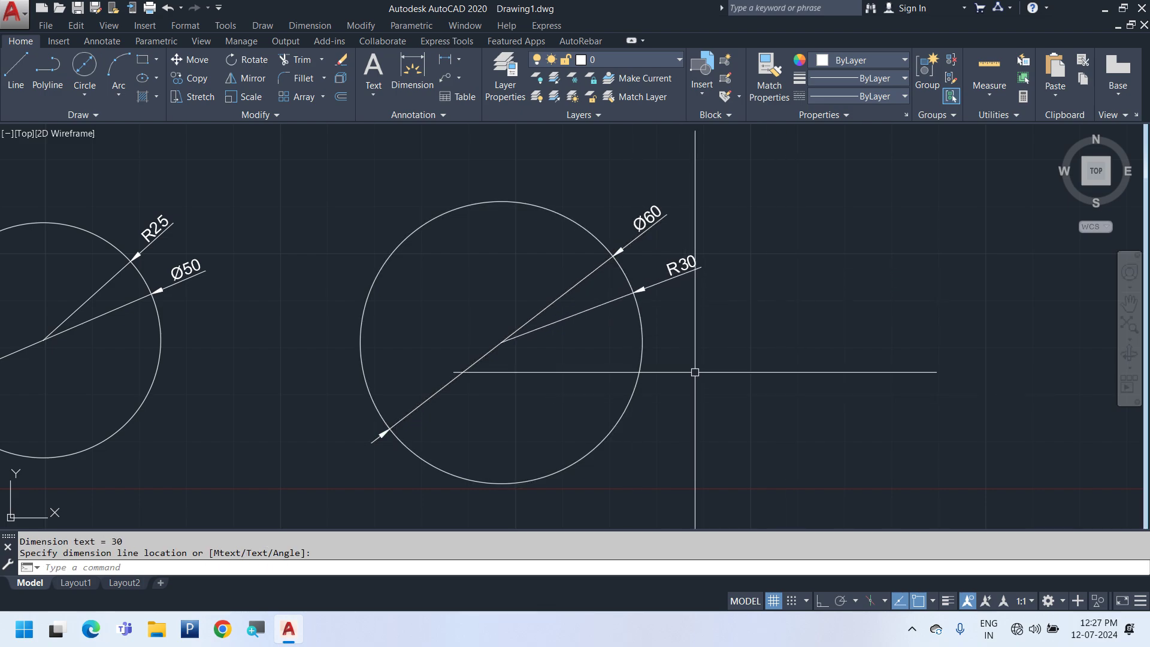
# Draw a wide horizontal rectangle in the empty area to the right of the second circle
pyautogui.moveTo(620, 349); pyautogui.dragTo(465, 352, button='middle')
pyautogui.click(85, 94)
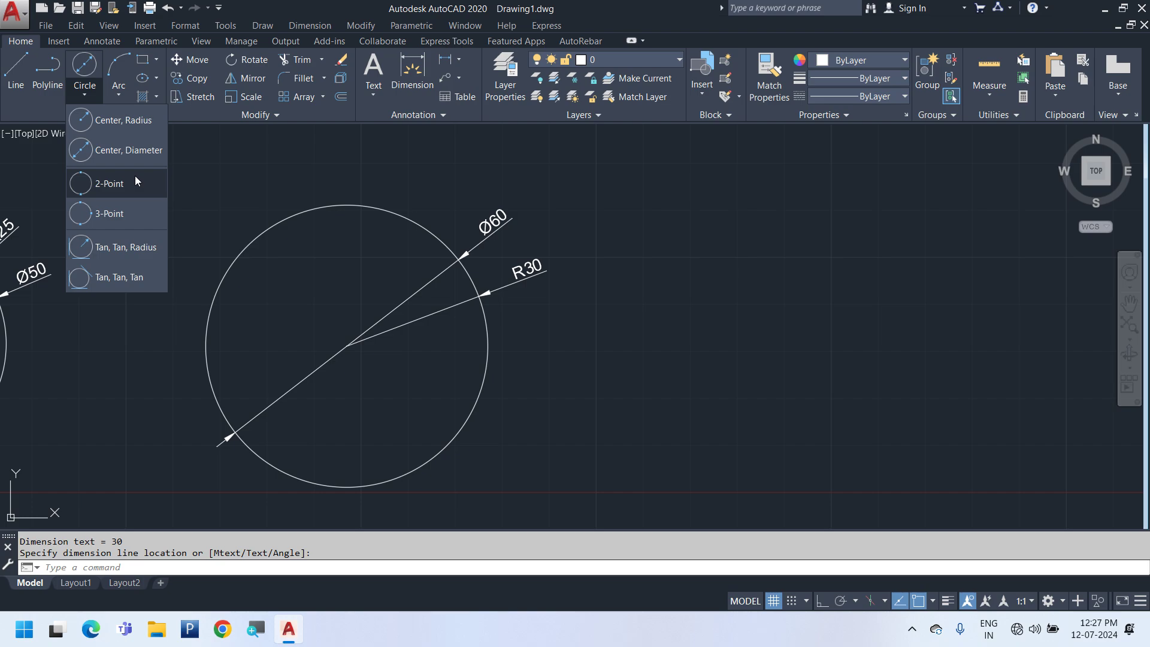
pyautogui.click(643, 390)
pyautogui.click(838, 378)
pyautogui.moveTo(845, 378); pyautogui.dragTo(507, 377, button='middle')
pyautogui.click(143, 61)
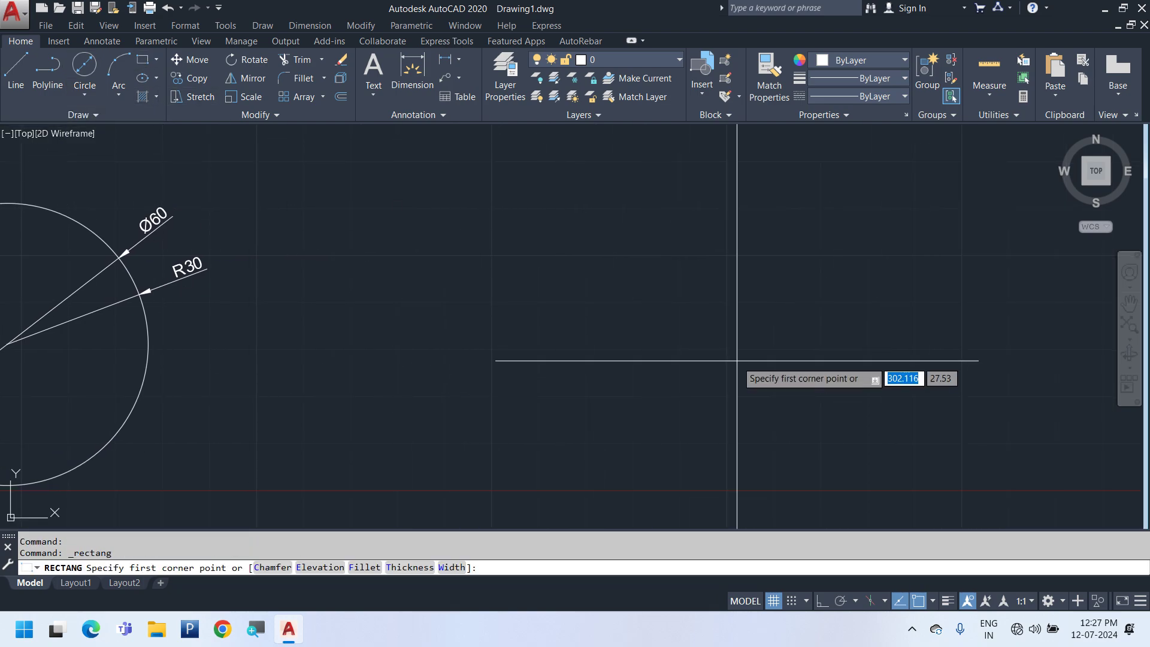
pyautogui.moveTo(472, 312); pyautogui.dragTo(419, 329, button='middle')
pyautogui.click(401, 310)
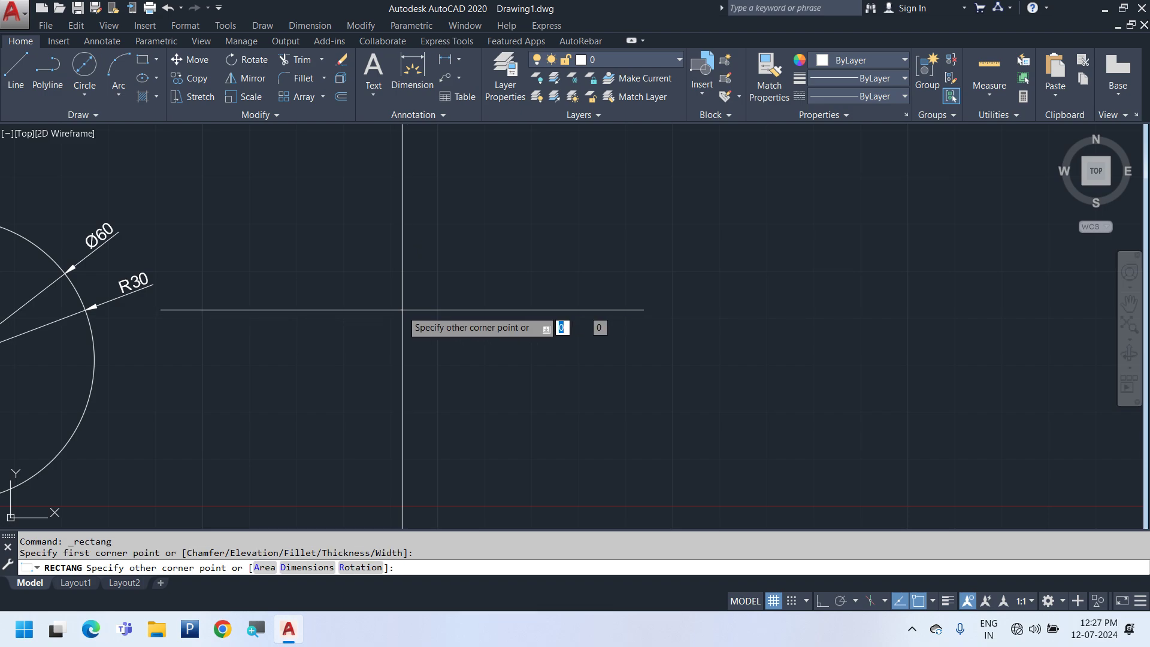
pyautogui.click(676, 417)
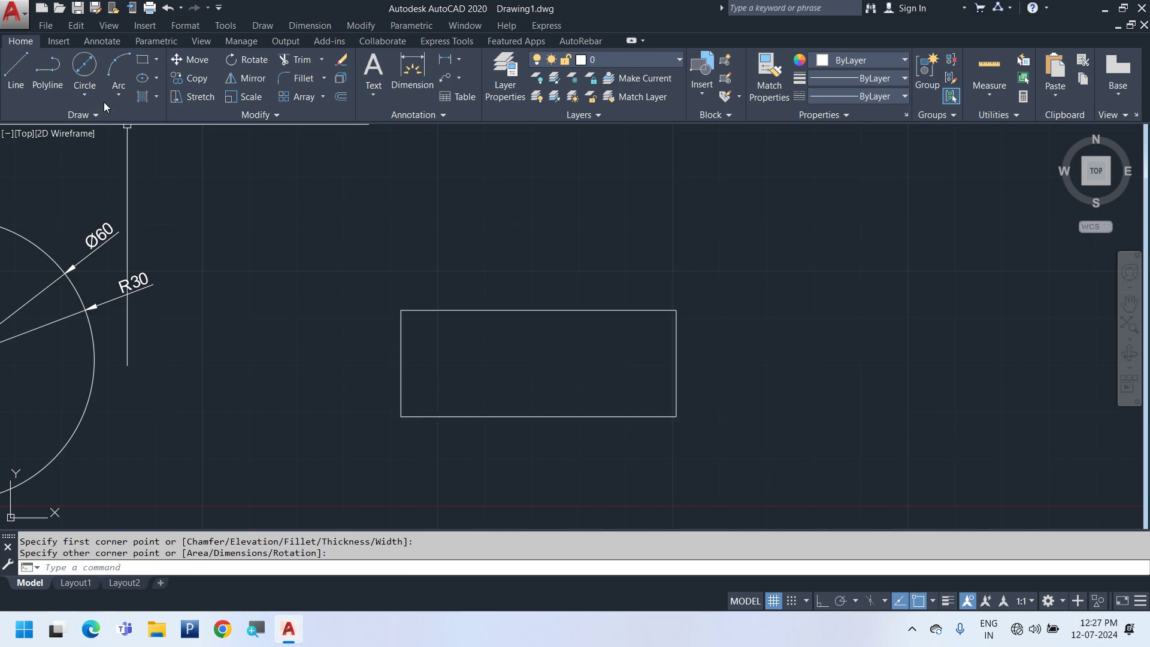
# Draw a two-point circle whose diameter spans the rectangle's upper-left and upper-right corners
pyautogui.click(90, 93)
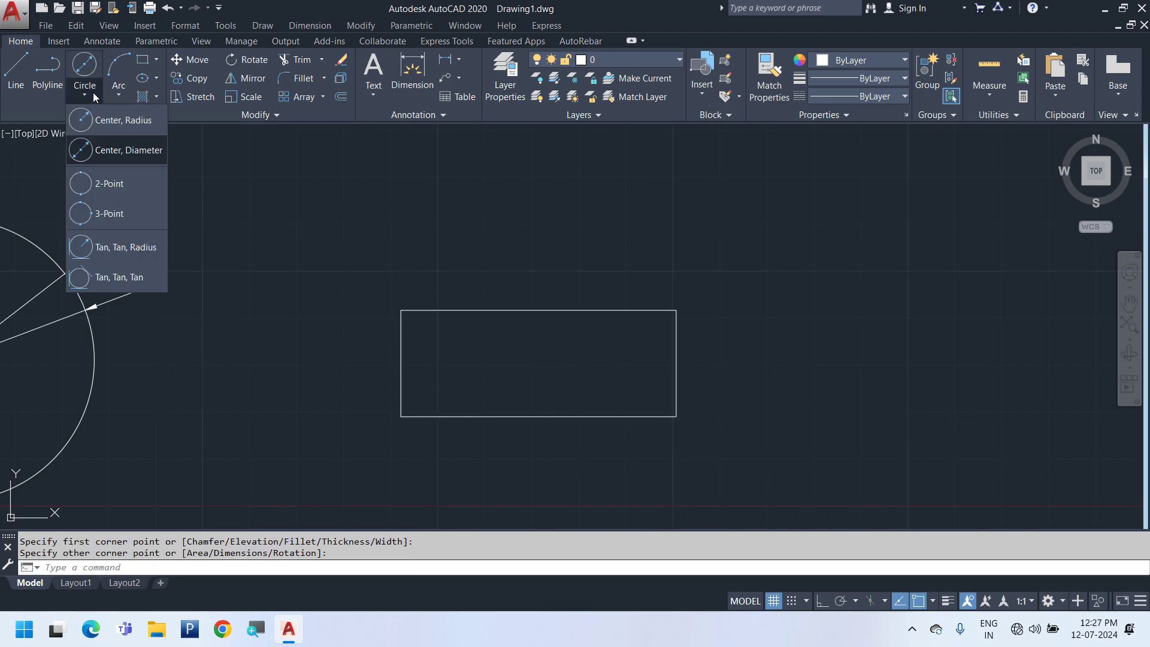
pyautogui.click(120, 185)
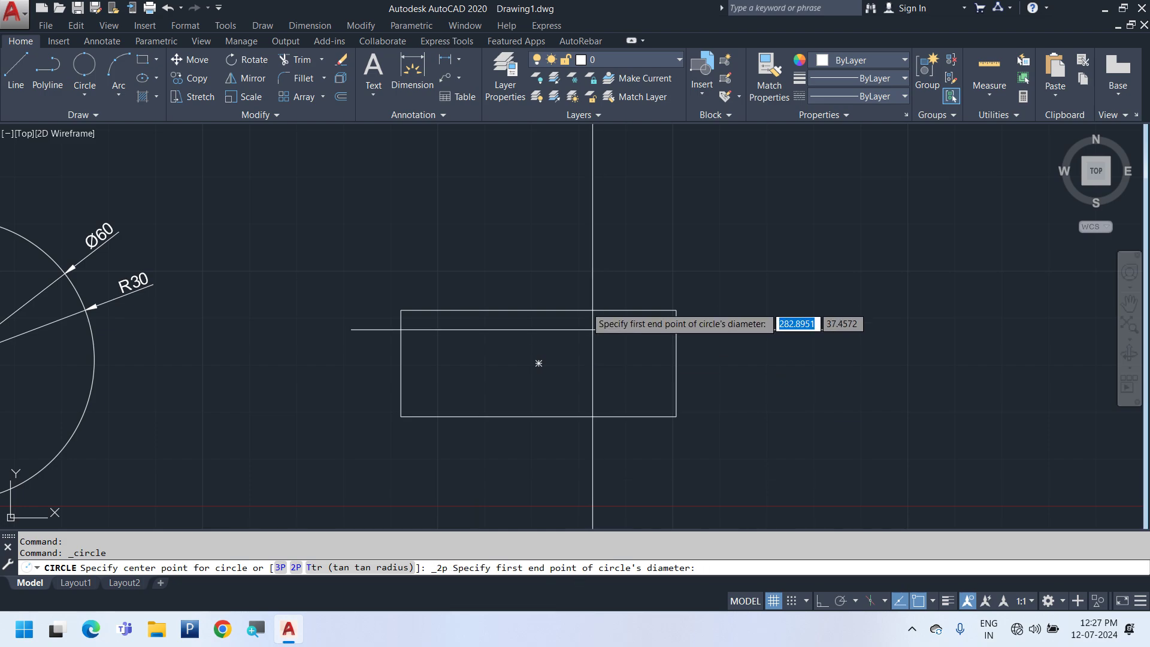
pyautogui.click(400, 309)
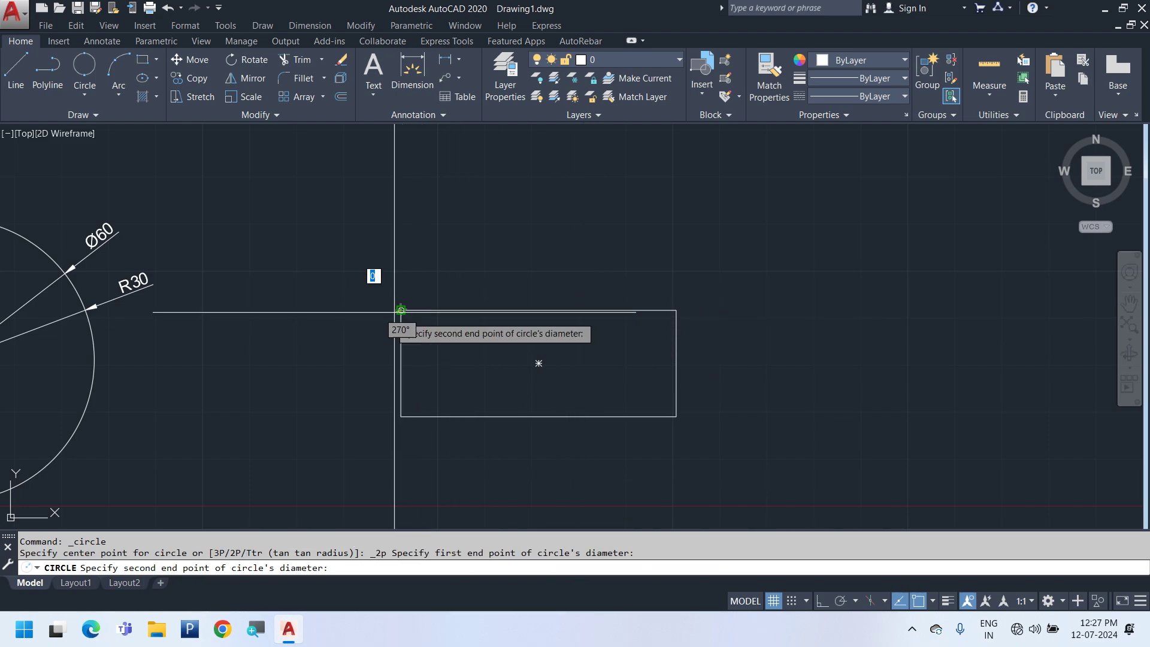
pyautogui.click(676, 309)
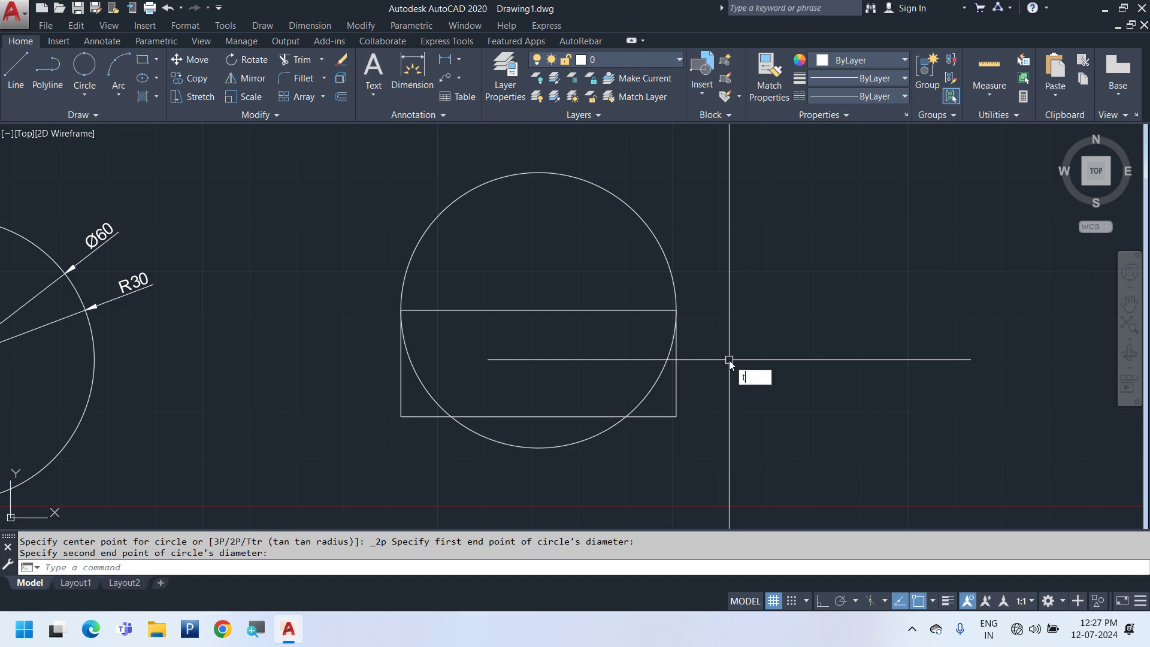
# Trim away the parts of the circle below the rectangle's top edge, leaving a semicircle above it
pyautogui.write('r')
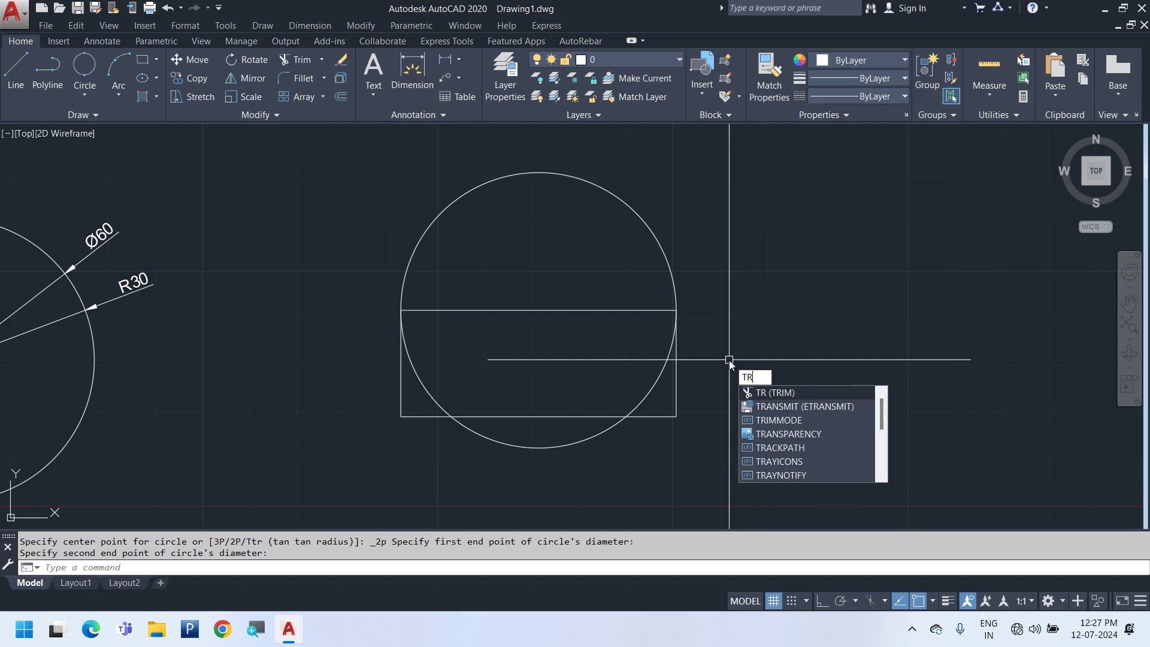
pyautogui.press('Return')
pyautogui.press('Return')
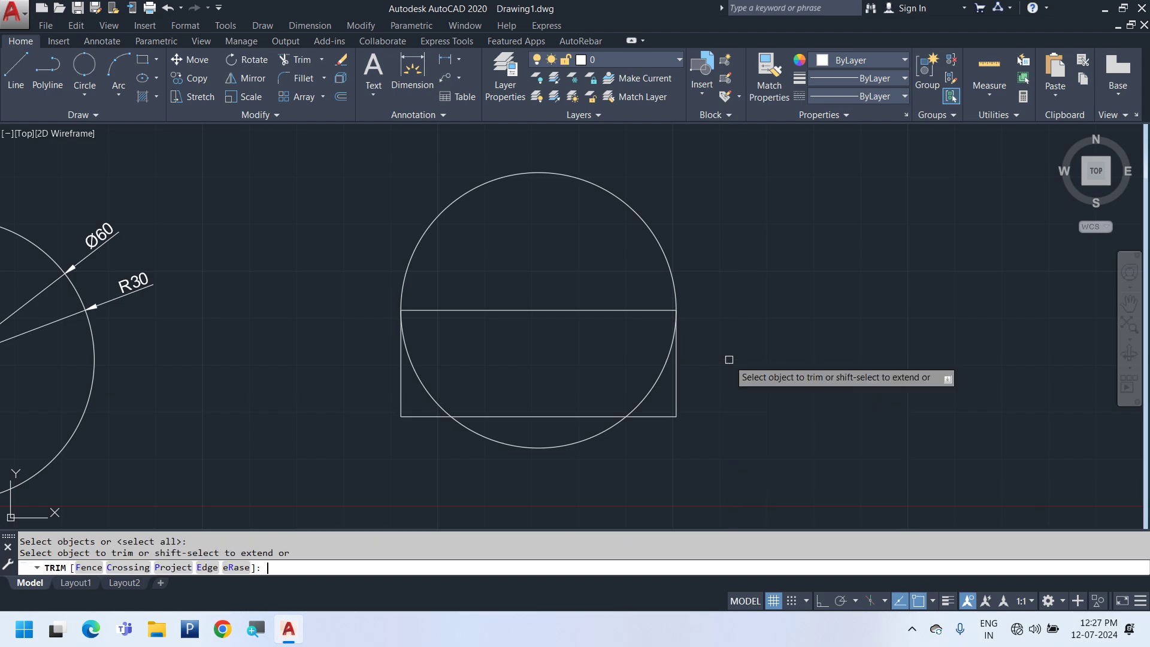
pyautogui.click(655, 386)
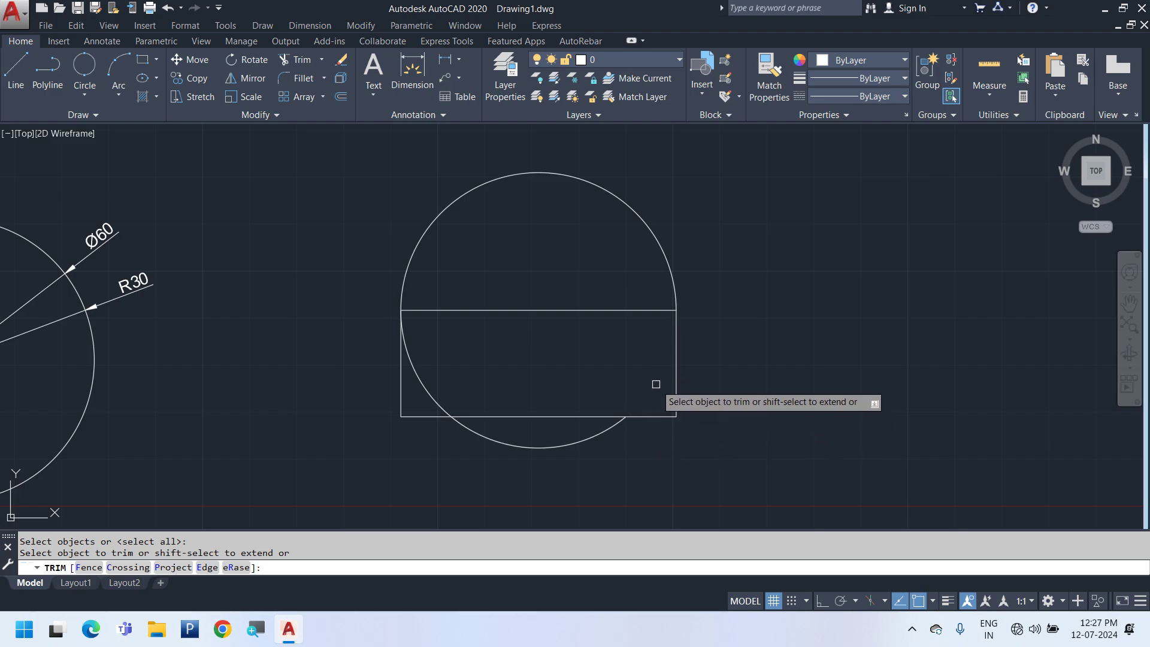
pyautogui.click(595, 435)
pyautogui.click(443, 404)
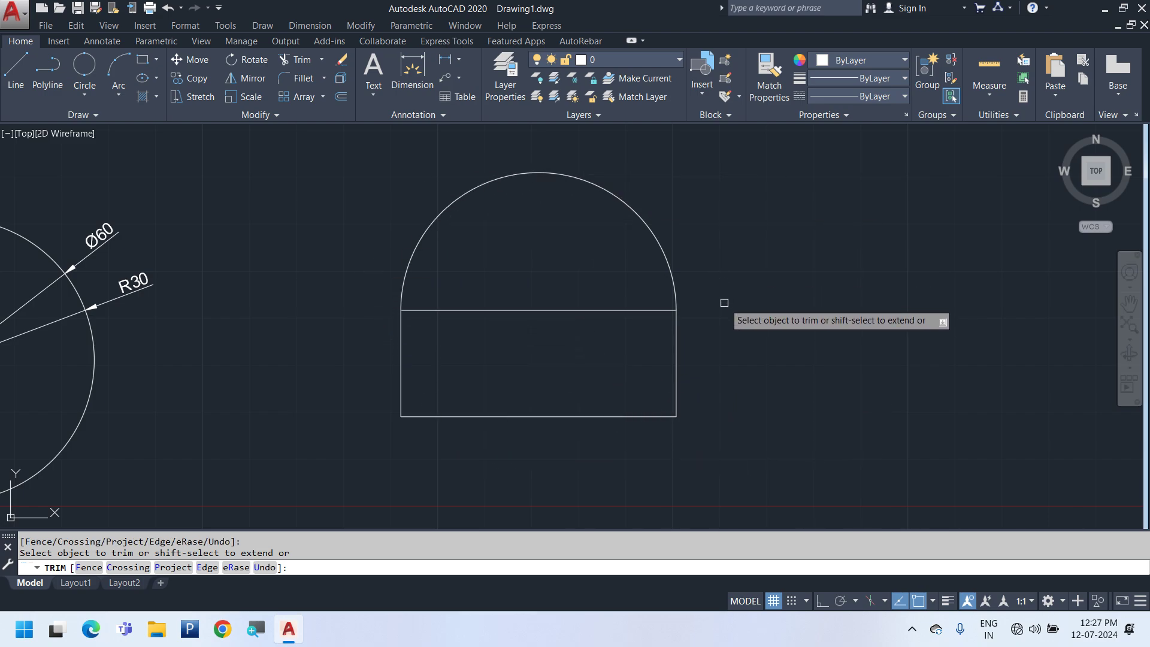
pyautogui.press('Escape')
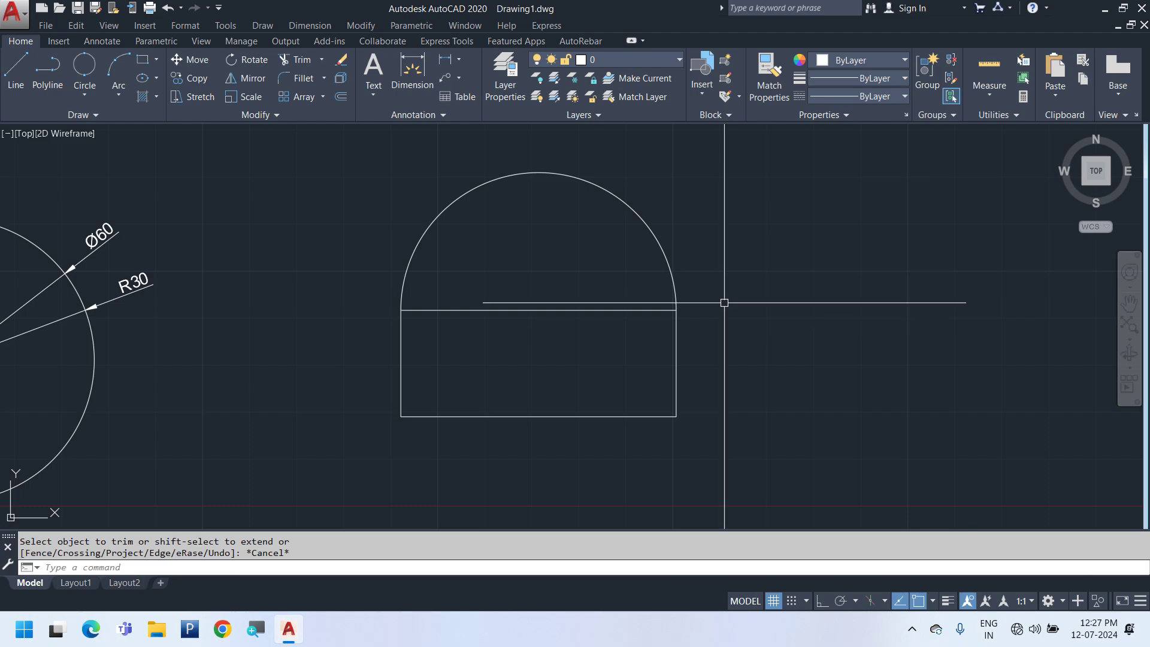
# Draw a two-point circle whose diameter spans the rectangle's lower-left and upper-left corners
pyautogui.click(77, 90)
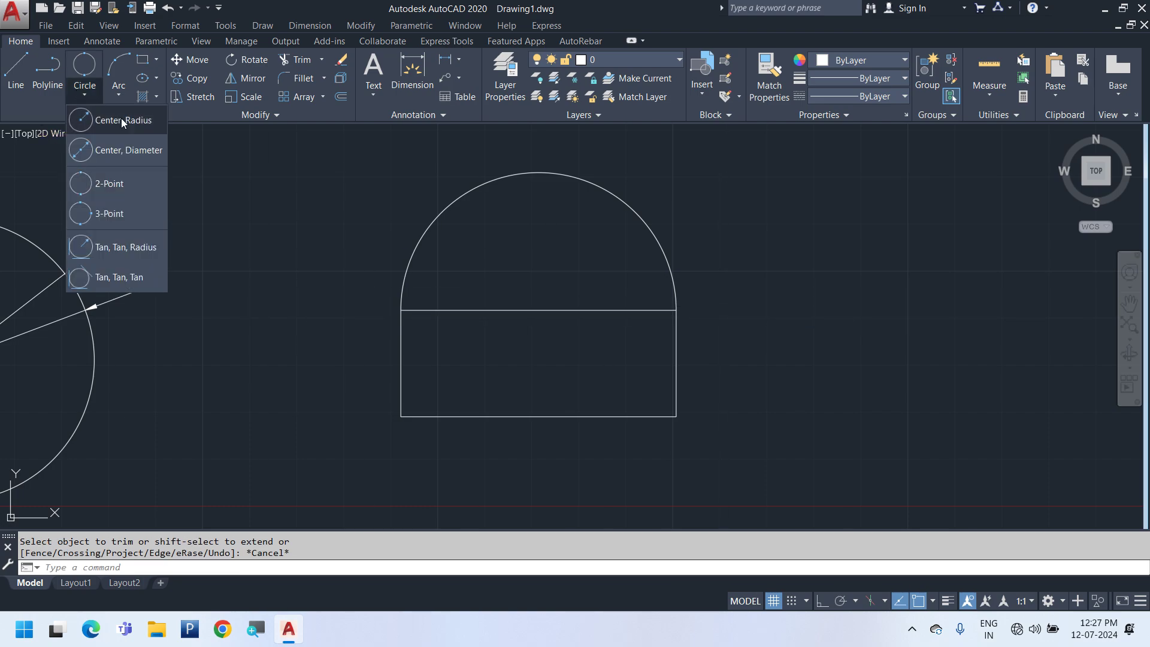
pyautogui.click(134, 192)
pyautogui.click(400, 416)
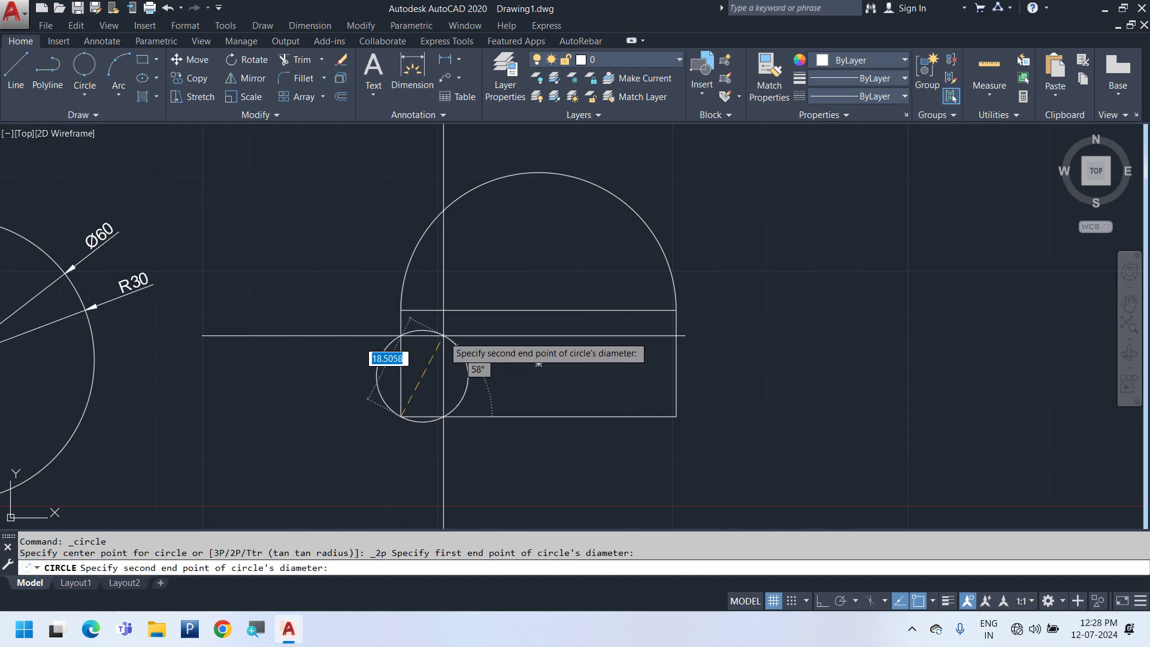
pyautogui.click(401, 309)
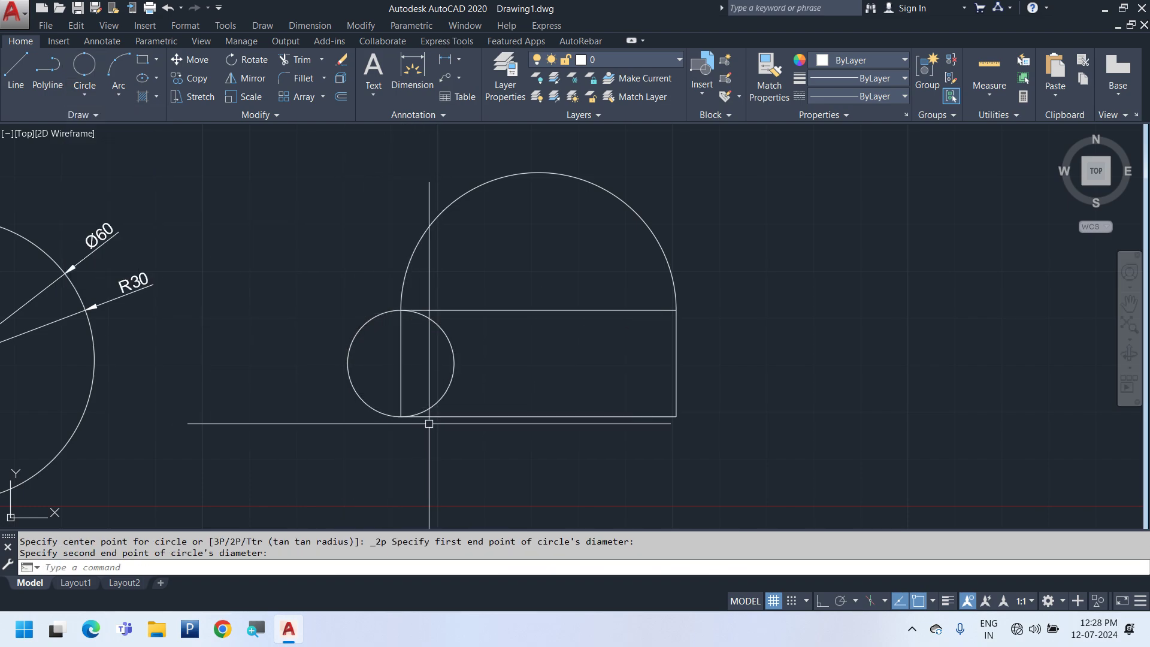
# Trim the small circle's inner half and the rectangle's left and top edges to leave a single outer outline
pyautogui.write('t')
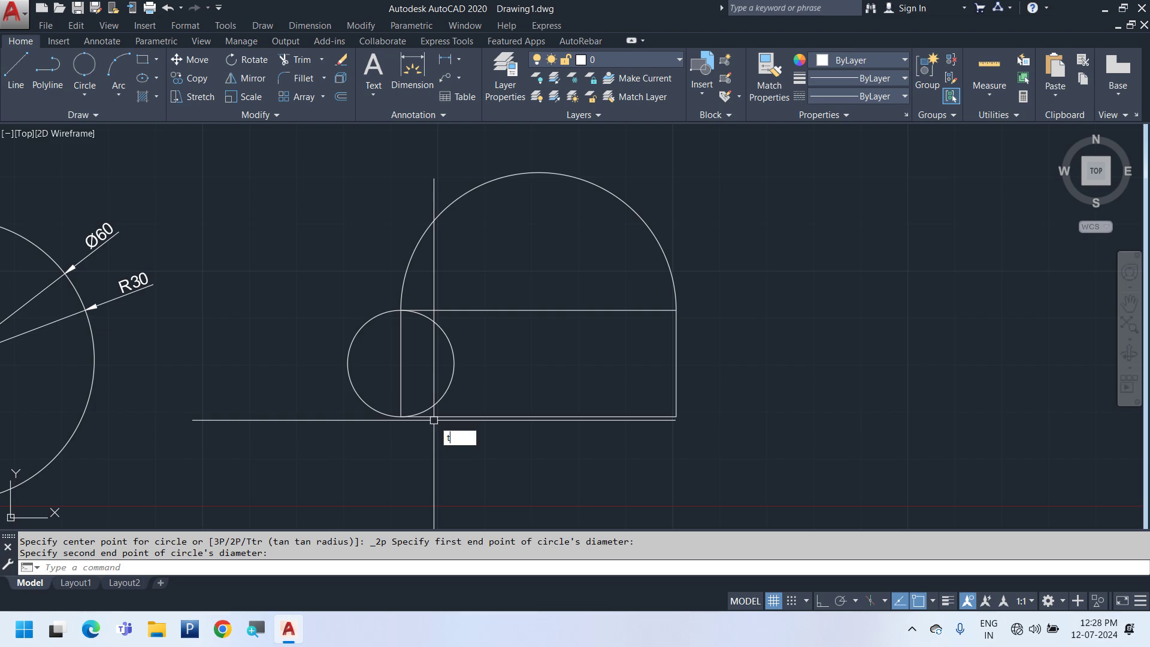
pyautogui.write('r')
pyautogui.press('Return')
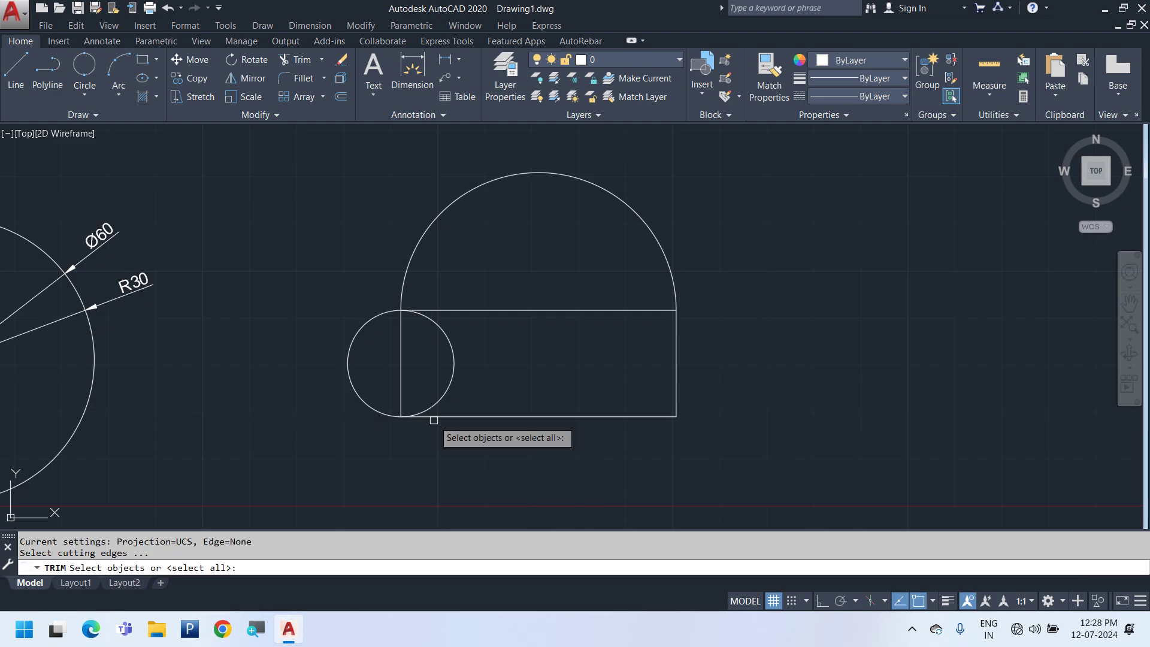
pyautogui.press('Return')
pyautogui.click(441, 398)
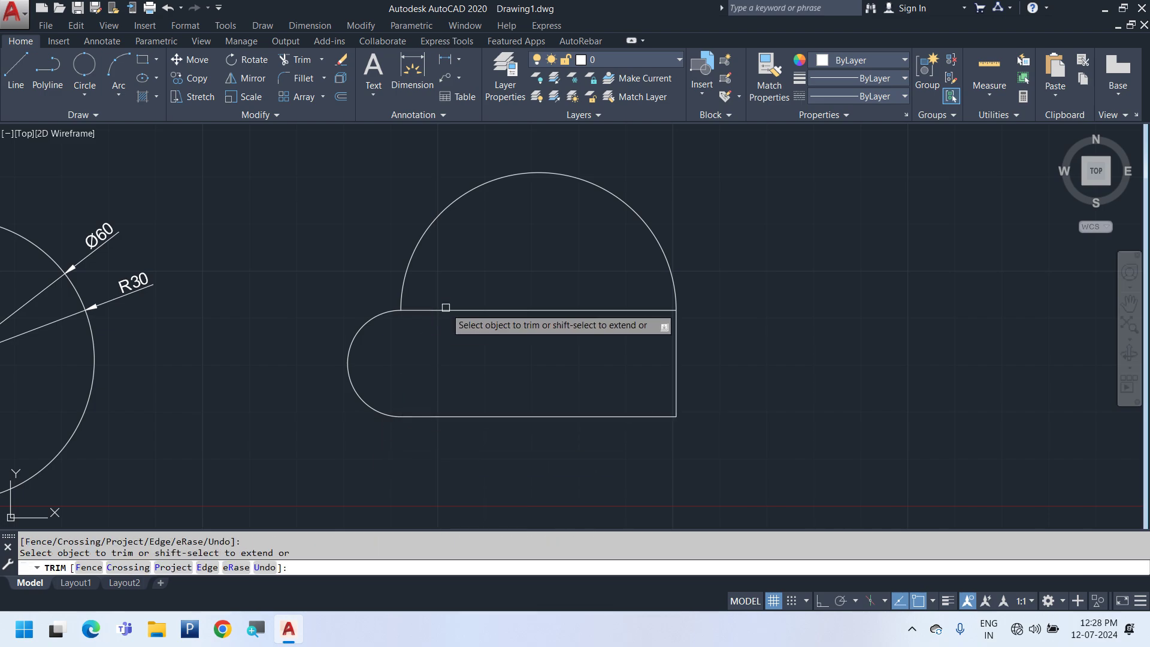
pyautogui.click(453, 309)
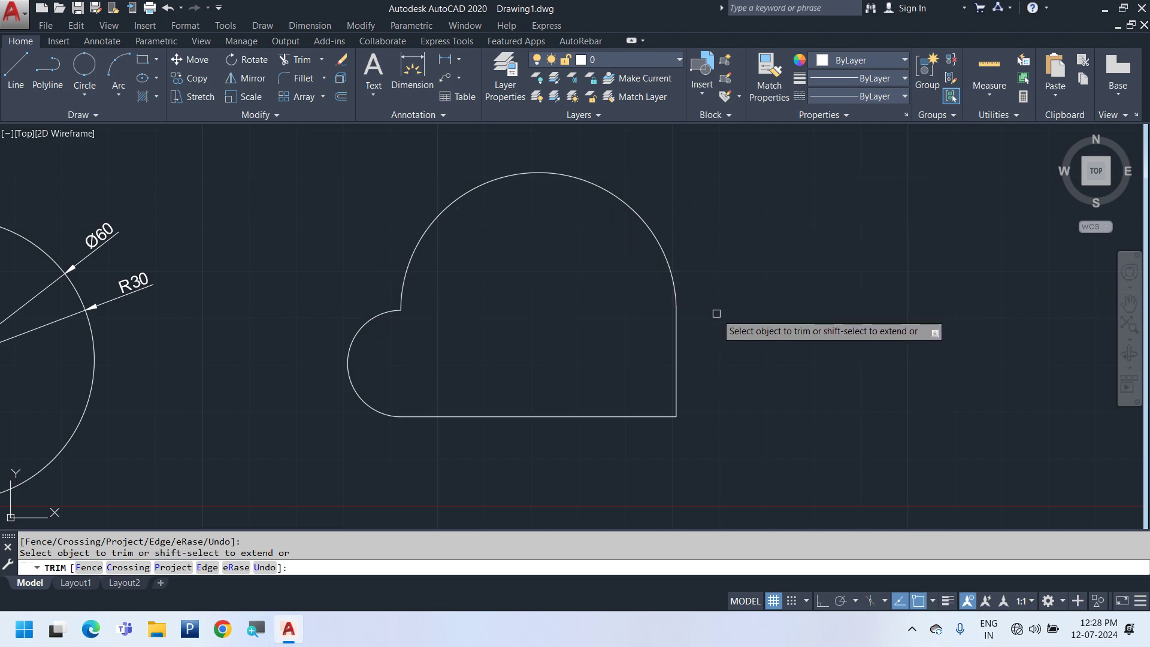
pyautogui.press('Escape')
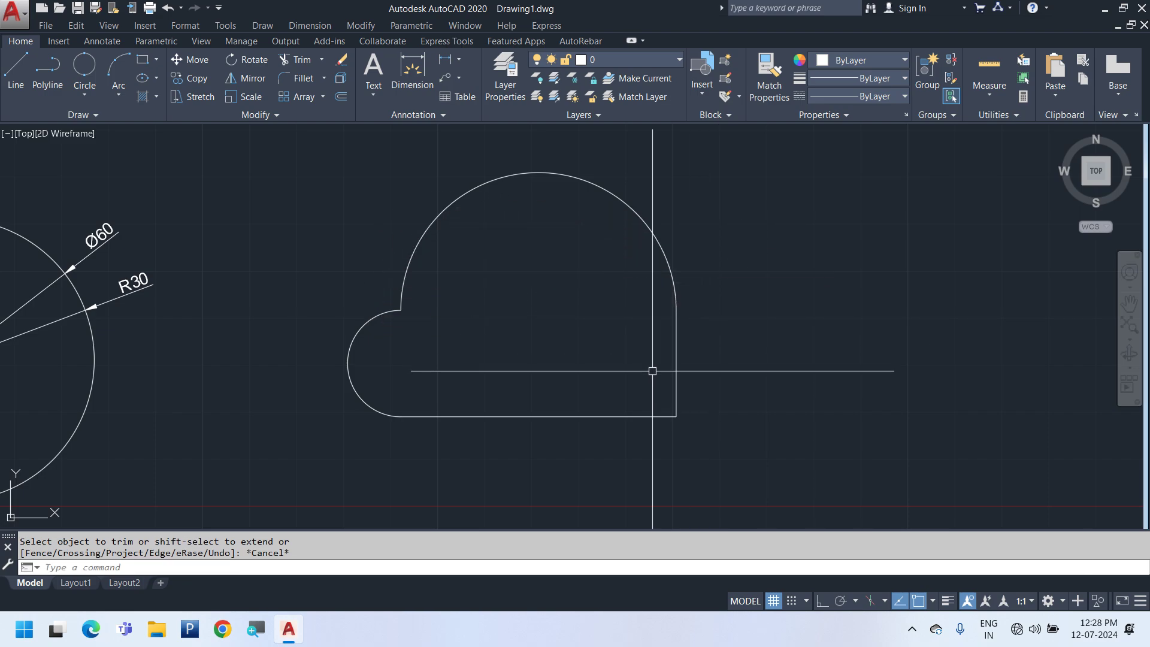
pyautogui.moveTo(655, 372); pyautogui.dragTo(599, 392, button='middle')
pyautogui.click(92, 88)
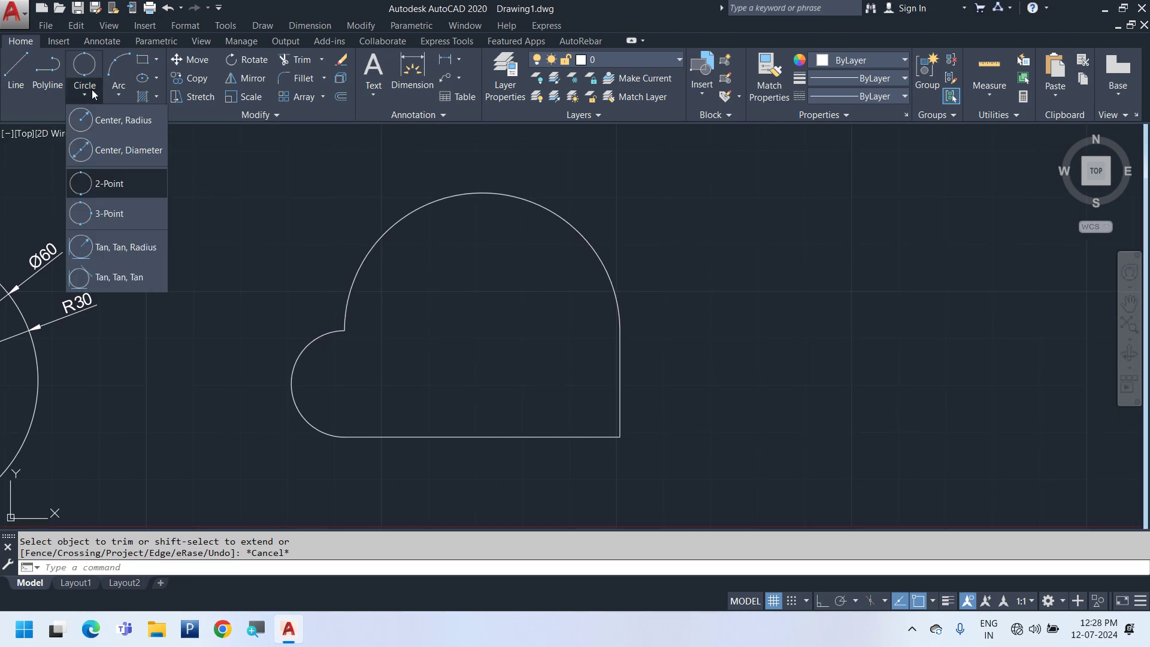
pyautogui.click(837, 324)
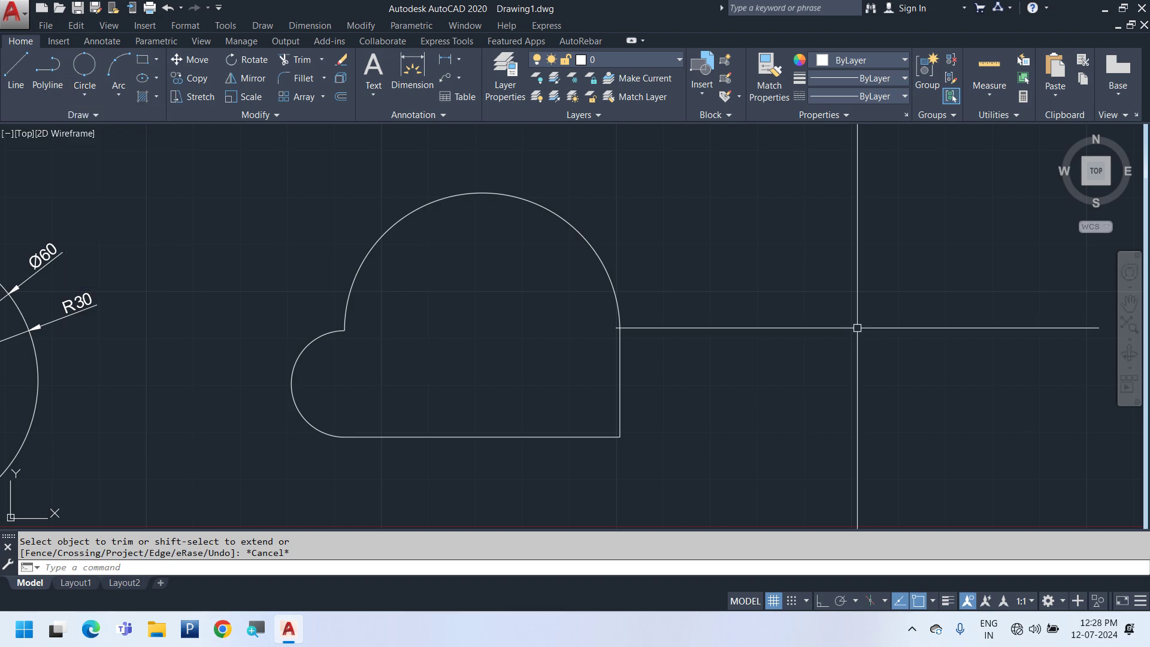
pyautogui.click(803, 378)
pyautogui.click(931, 402)
# Draw a closed, irregular triangle from three lines in the empty area to the right of the trimmed outline
pyautogui.moveTo(932, 403); pyautogui.dragTo(491, 416, button='middle')
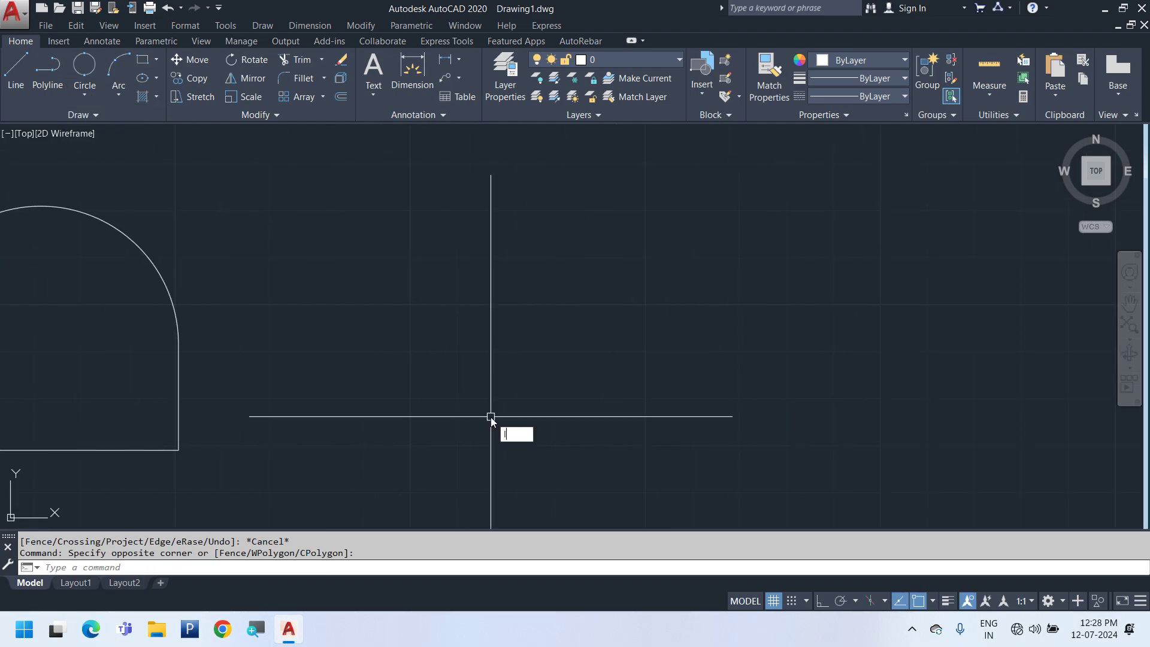
pyautogui.press('Return')
pyautogui.click(548, 189)
pyautogui.click(428, 378)
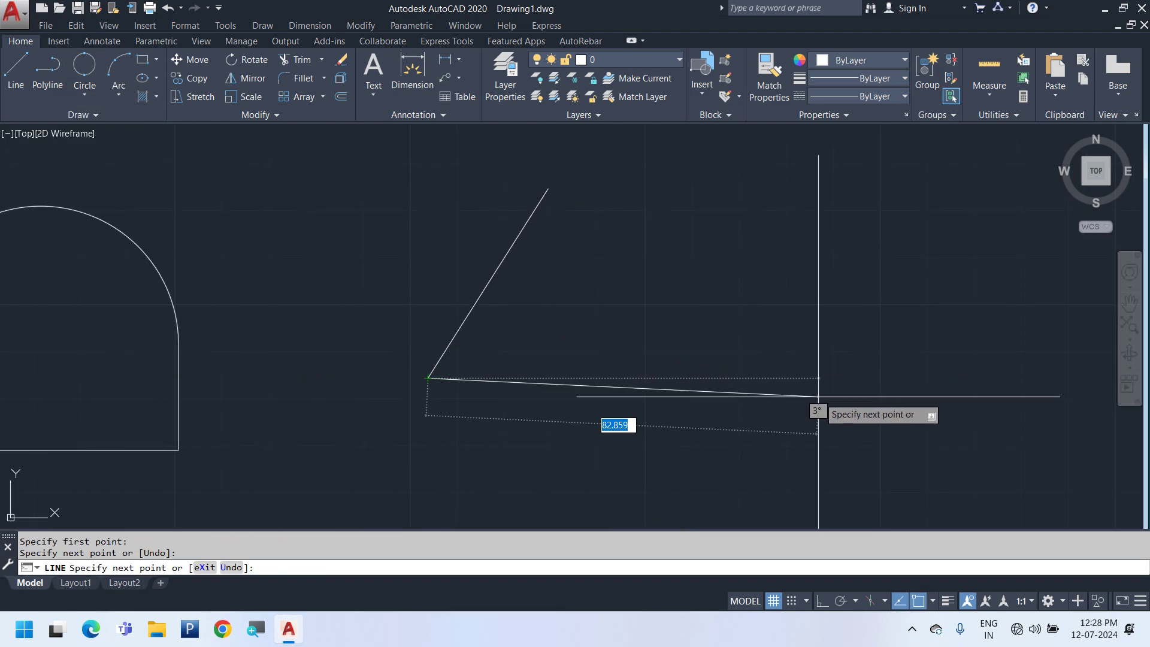
pyautogui.click(805, 421)
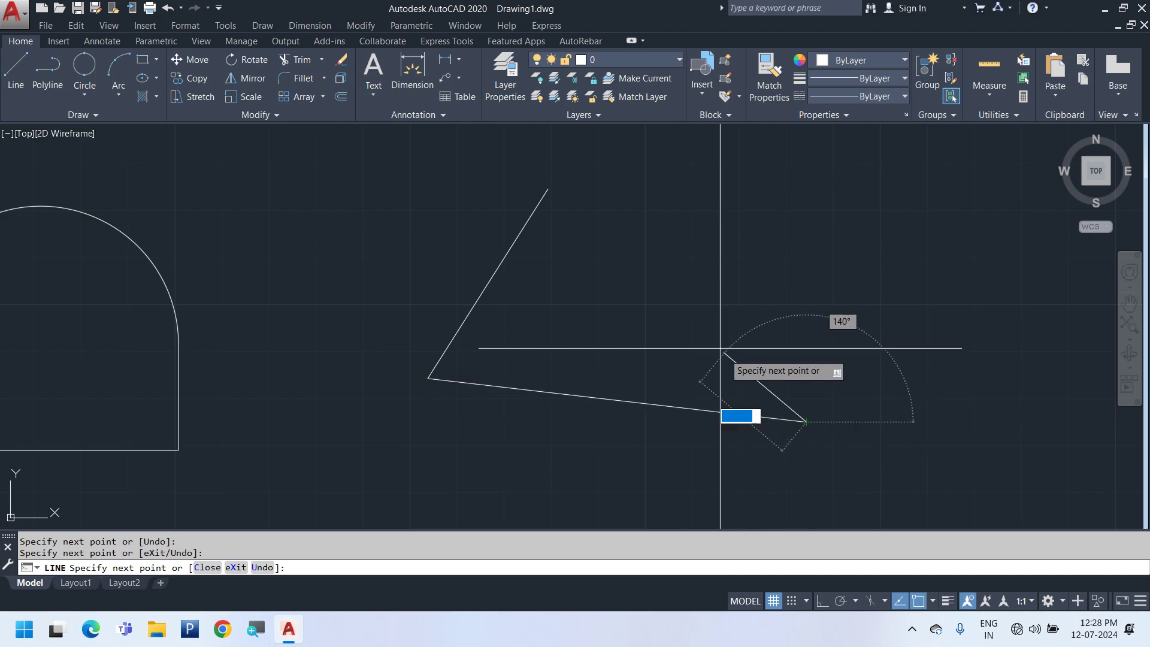
pyautogui.click(548, 189)
pyautogui.moveTo(662, 333); pyautogui.dragTo(599, 339, button='middle')
pyautogui.press('Escape')
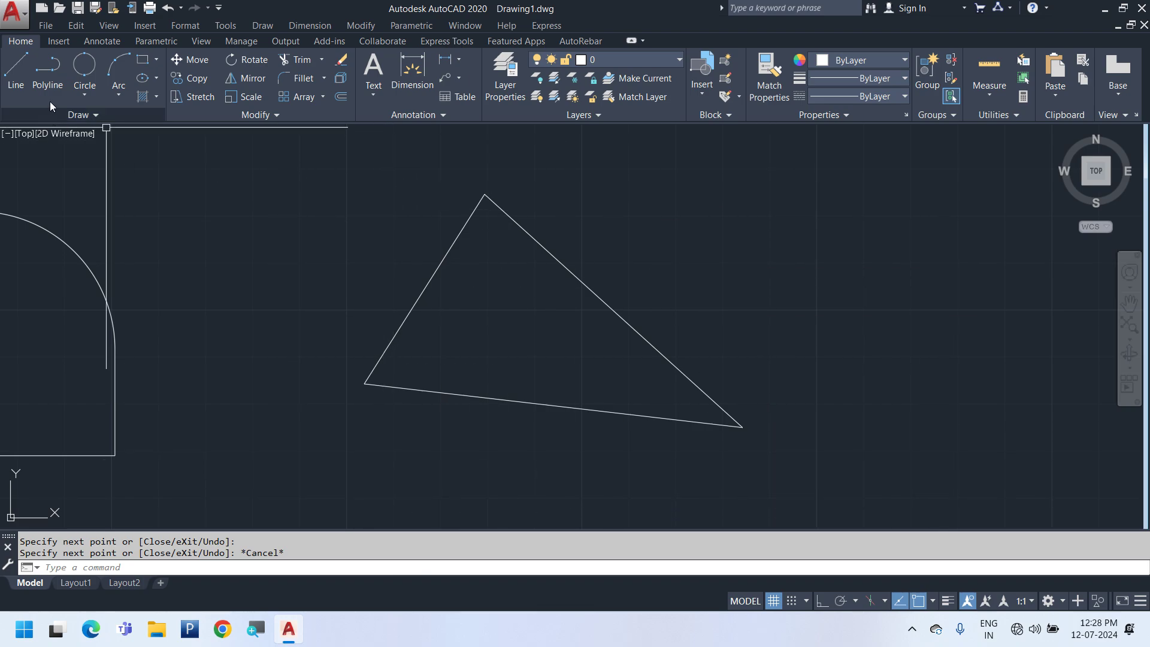
# Draw a three-point circle through the triangle's top, lower-left and lower-right vertices
pyautogui.click(85, 96)
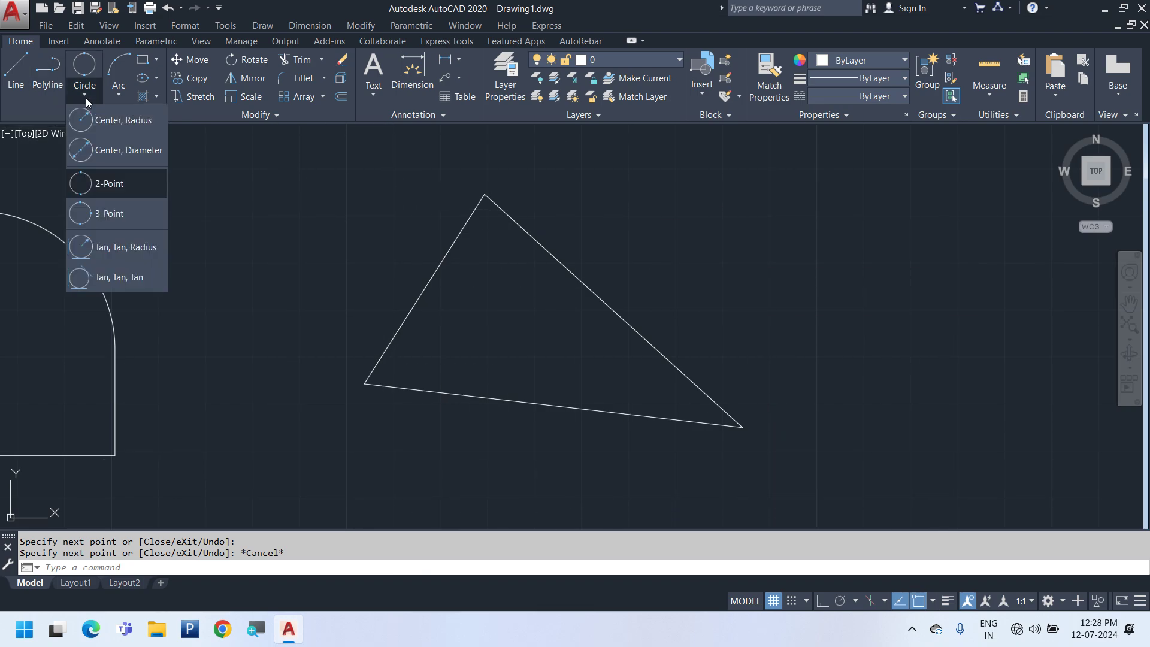
pyautogui.click(147, 224)
pyautogui.click(484, 194)
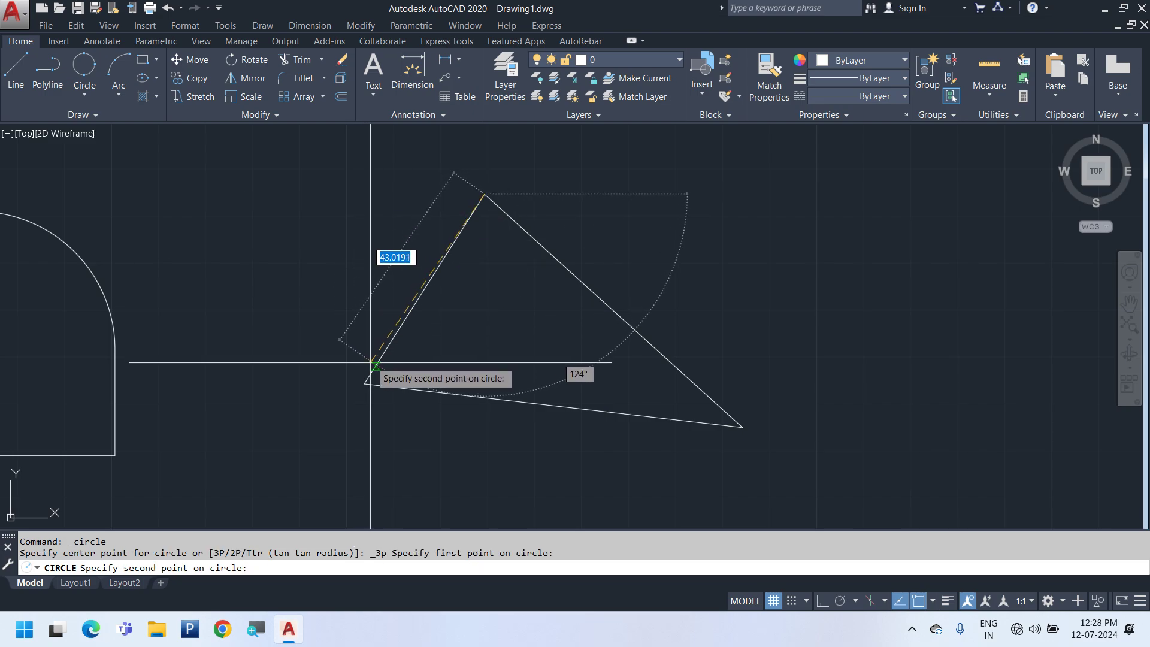
pyautogui.click(364, 383)
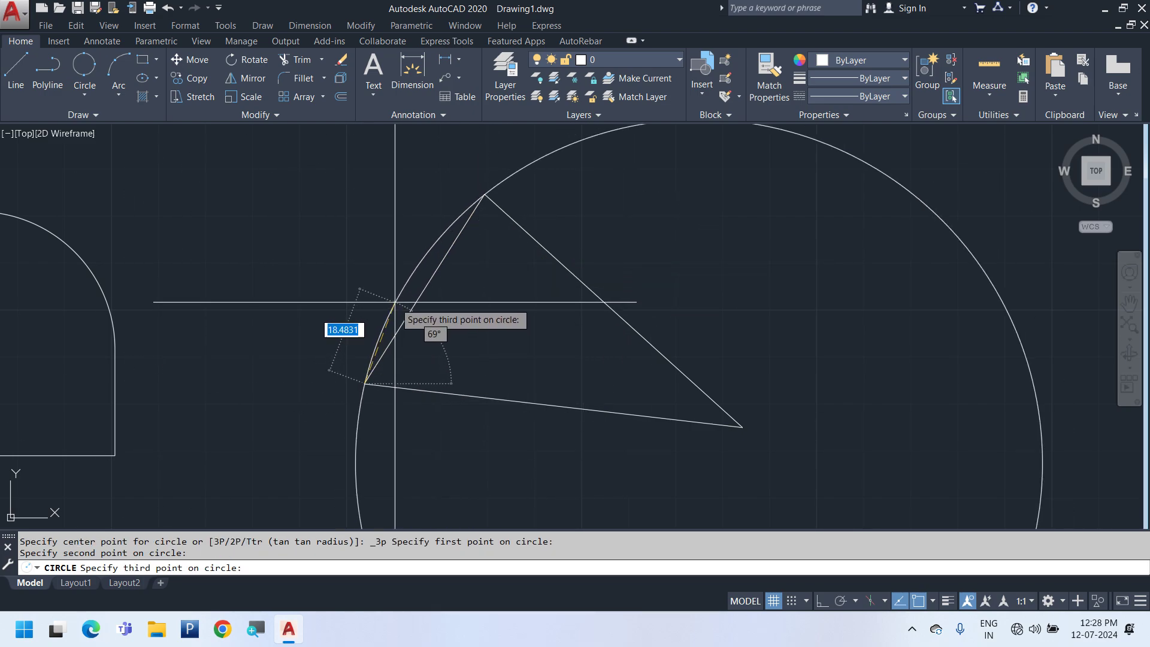
pyautogui.click(743, 427)
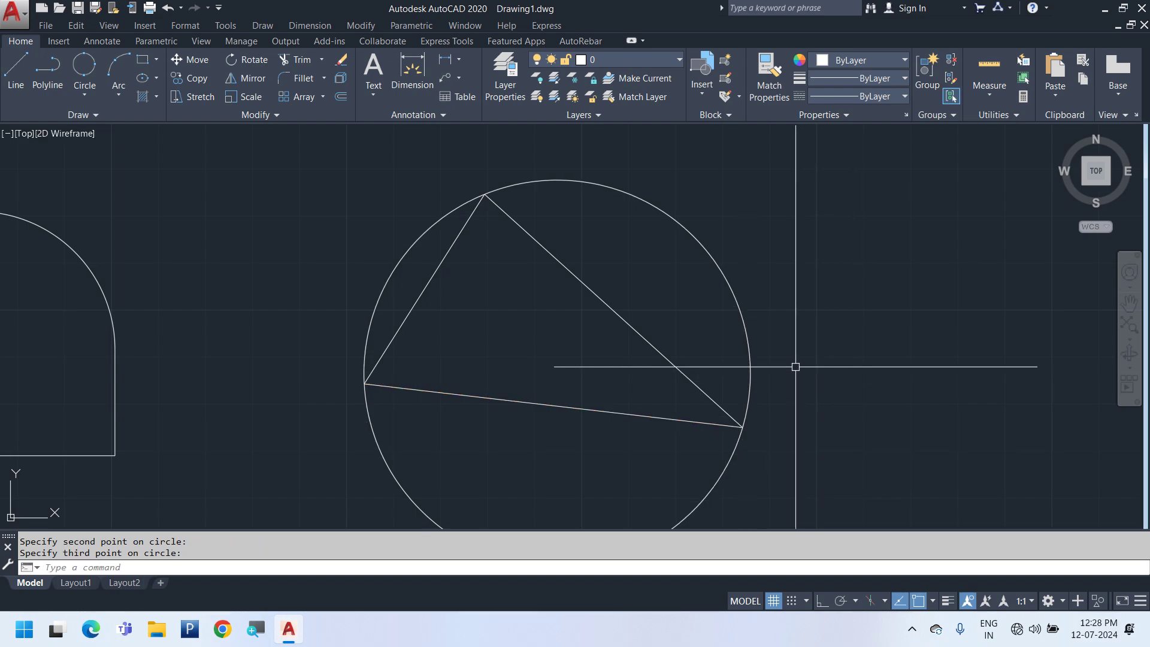
pyautogui.moveTo(771, 356)
pyautogui.mouseDown(button='middle')
pyautogui.moveTo(711, 297)
pyautogui.moveTo(672, 343)
pyautogui.mouseUp(button='middle')
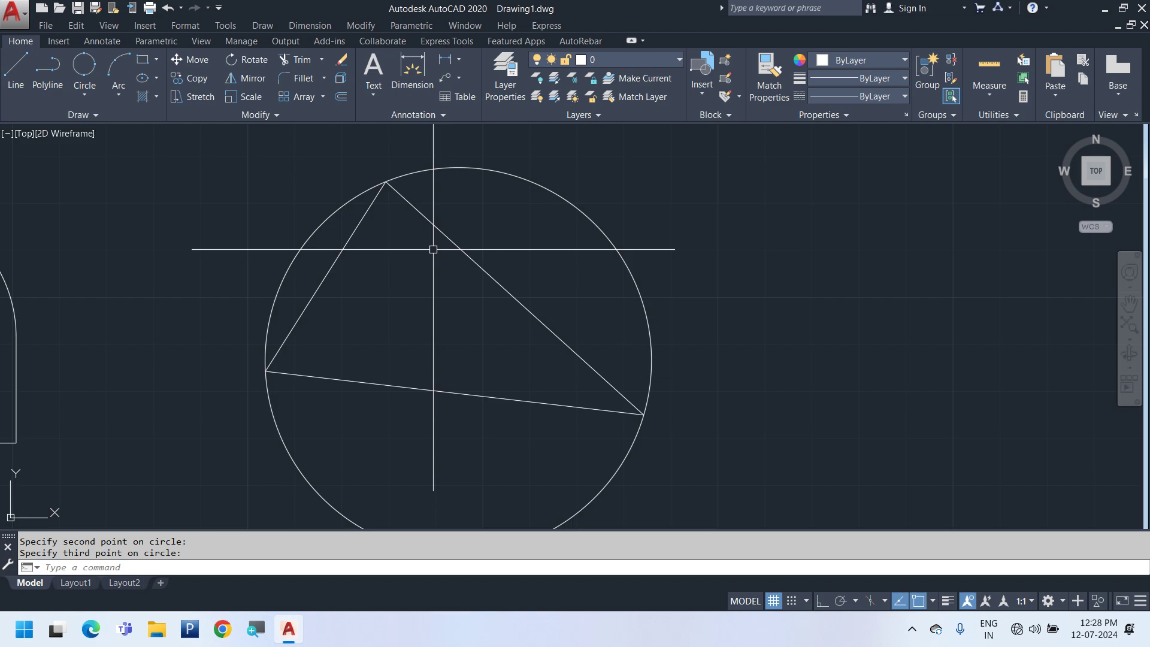
pyautogui.scroll(-6, 433, 249)
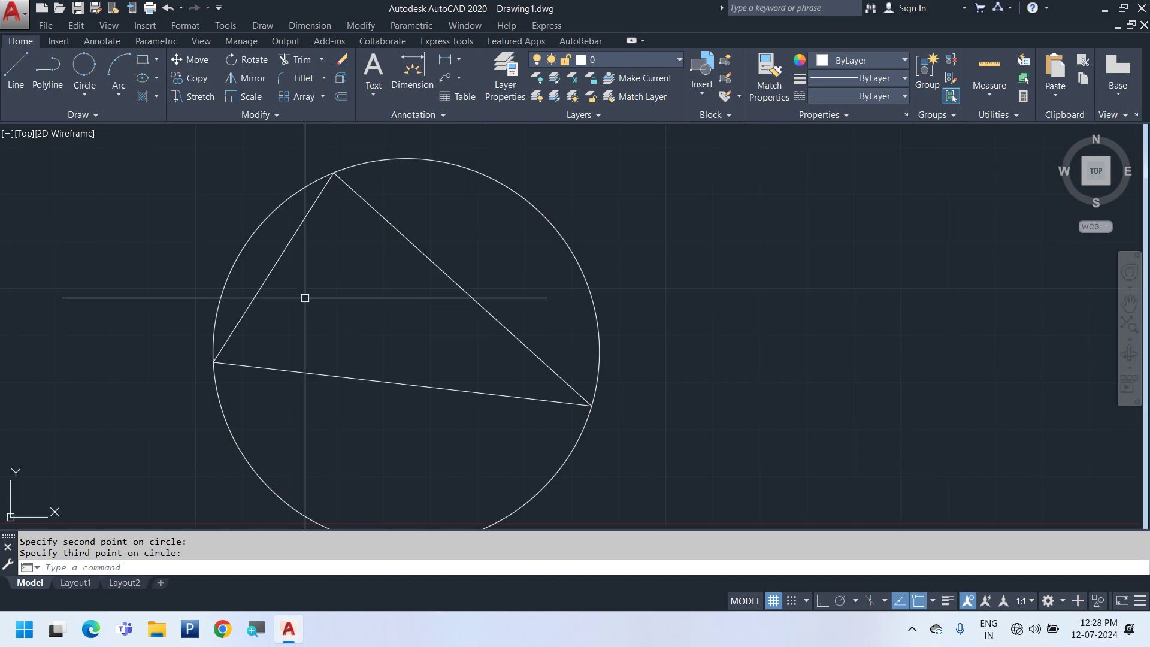
pyautogui.moveTo(314, 315)
pyautogui.mouseDown(button='middle')
pyautogui.moveTo(919, 282)
pyautogui.moveTo(572, 296)
pyautogui.moveTo(599, 282)
pyautogui.moveTo(648, 286)
pyautogui.mouseUp(button='middle')
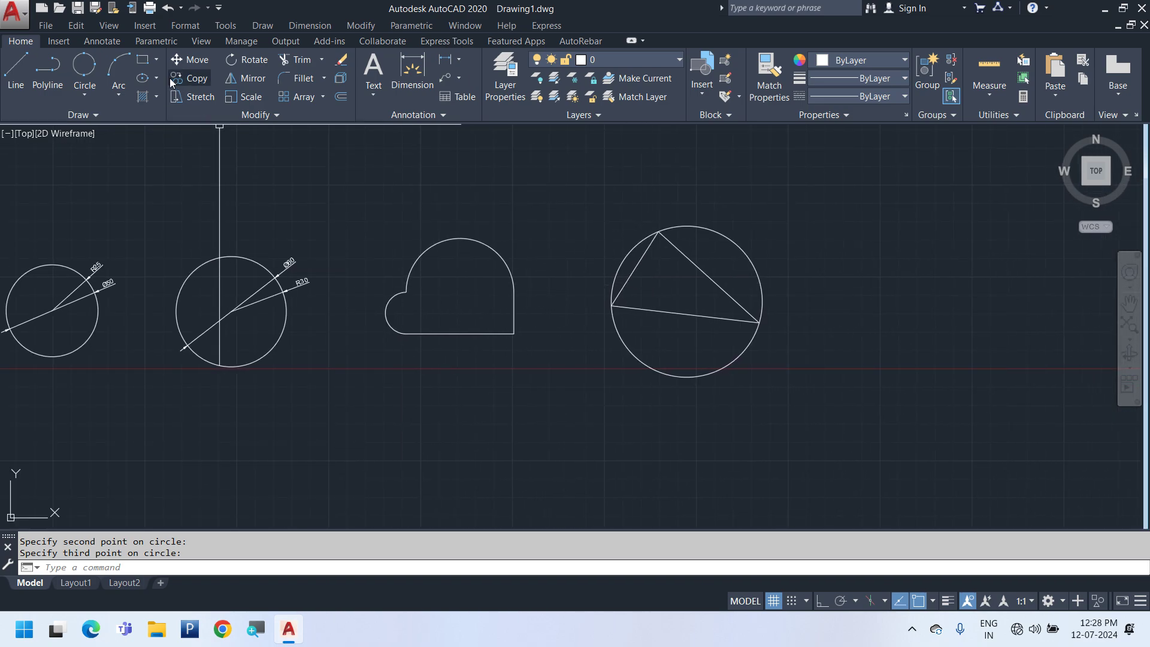
pyautogui.click(70, 93)
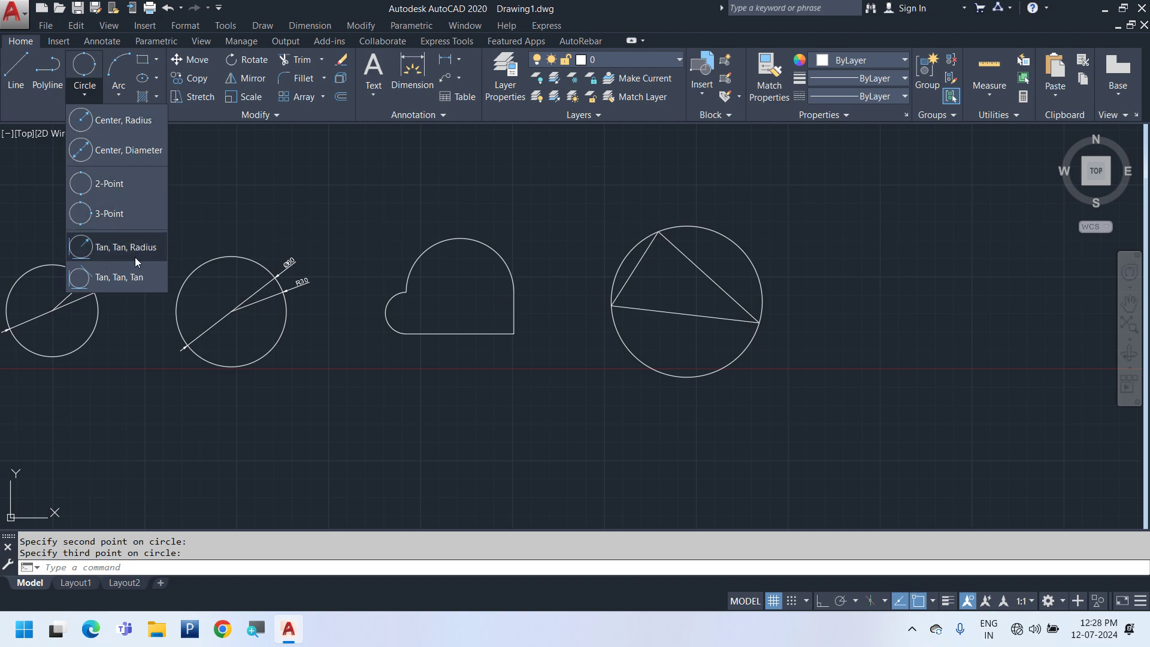
pyautogui.click(881, 296)
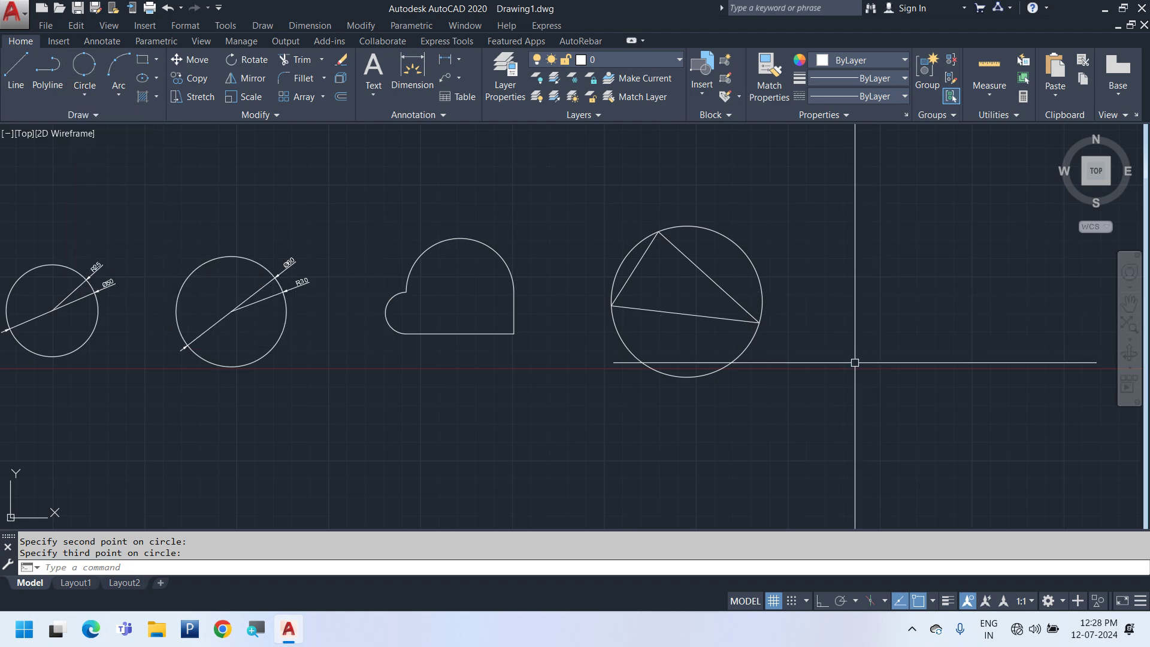
# With Ortho on, draw a 100-unit horizontal line and a 100-unit vertical line up from its right end, beside the circled triangle
pyautogui.moveTo(908, 365); pyautogui.dragTo(563, 418, button='middle')
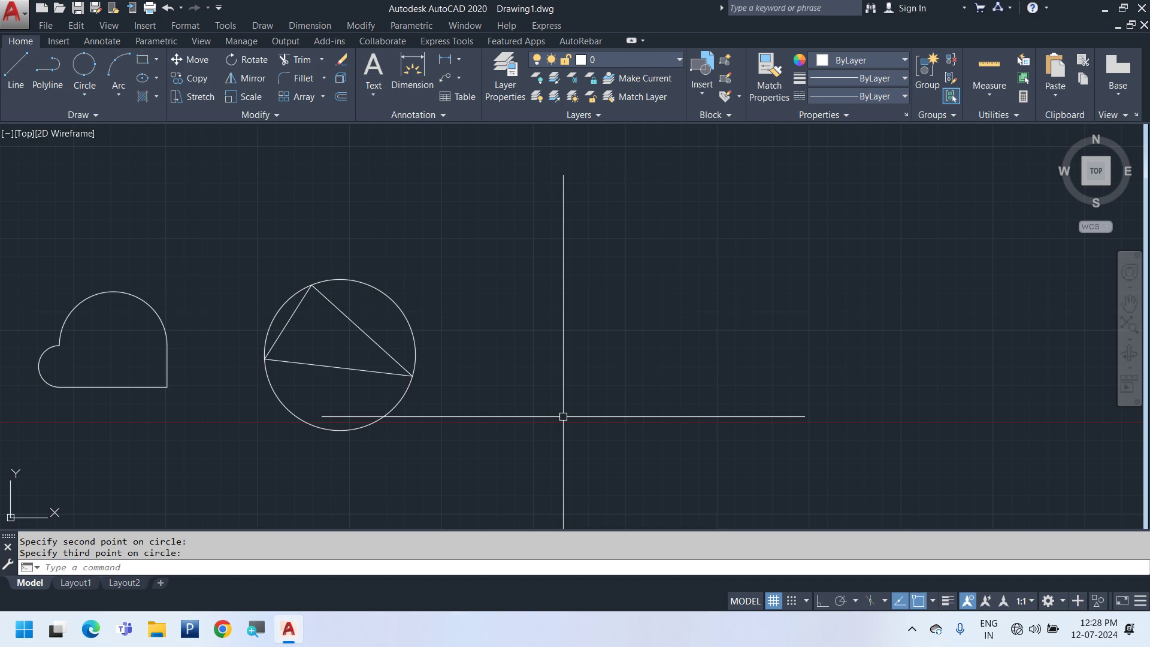
pyautogui.press('Return')
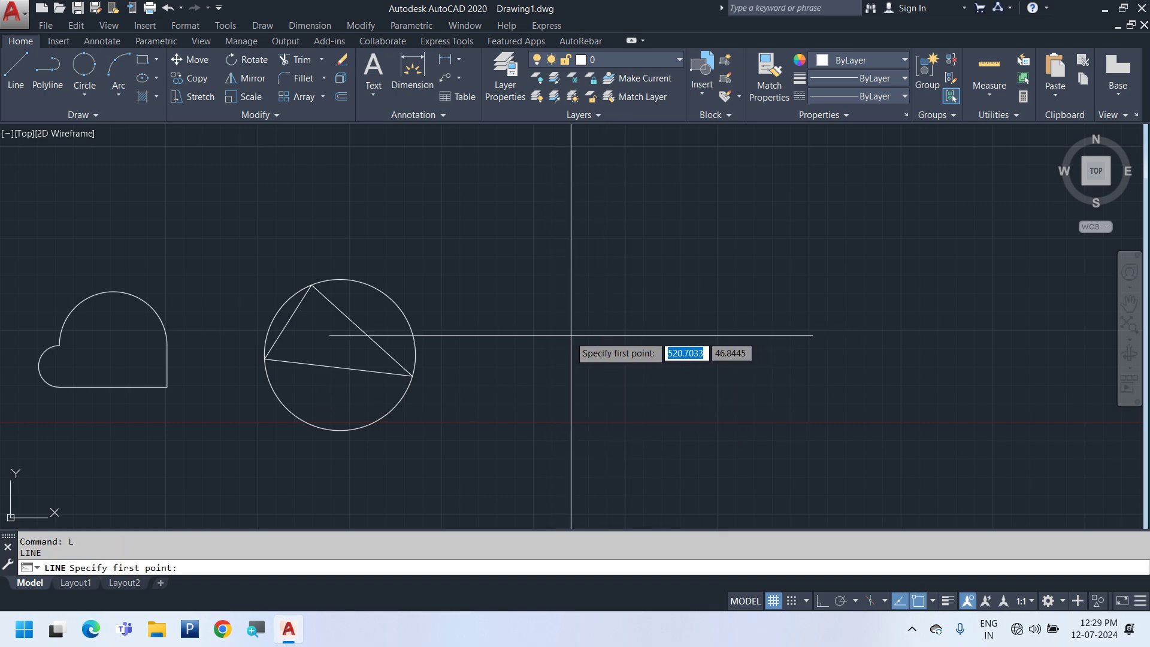
pyautogui.click(544, 327)
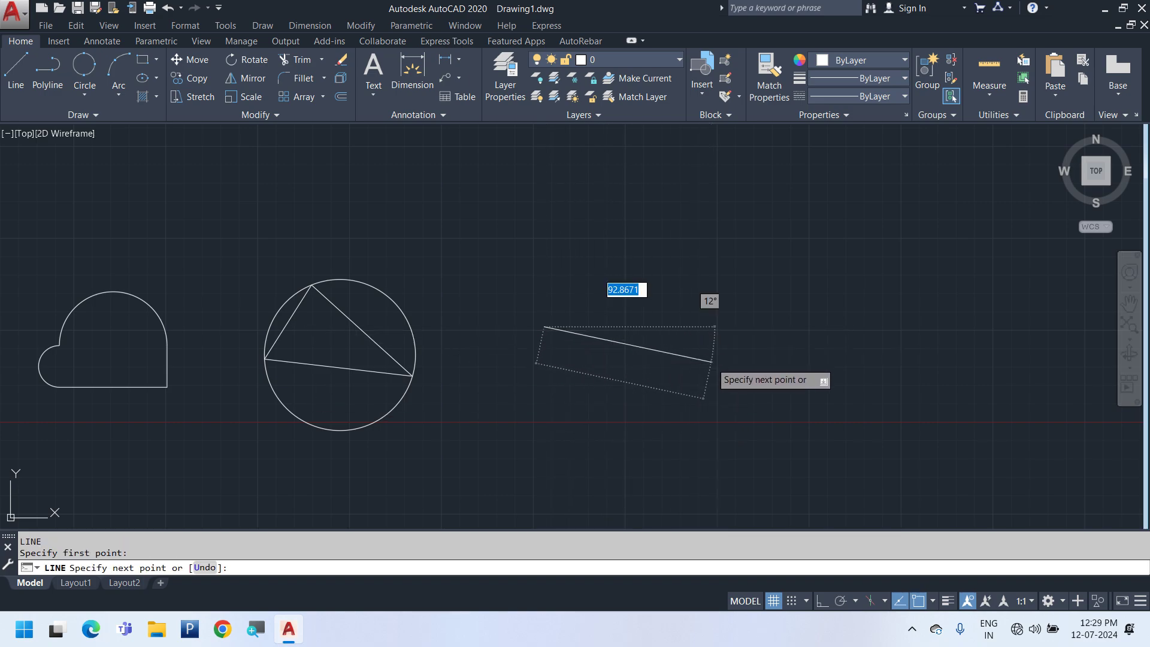
pyautogui.press('F8')
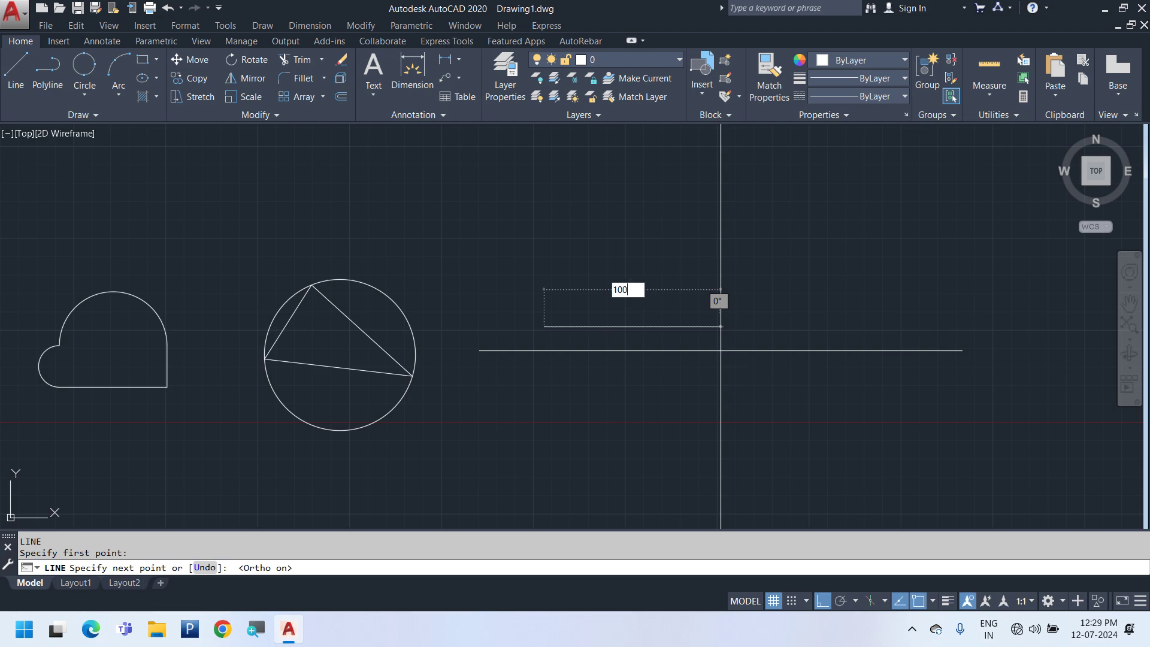
pyautogui.write('100')
pyautogui.press('Return')
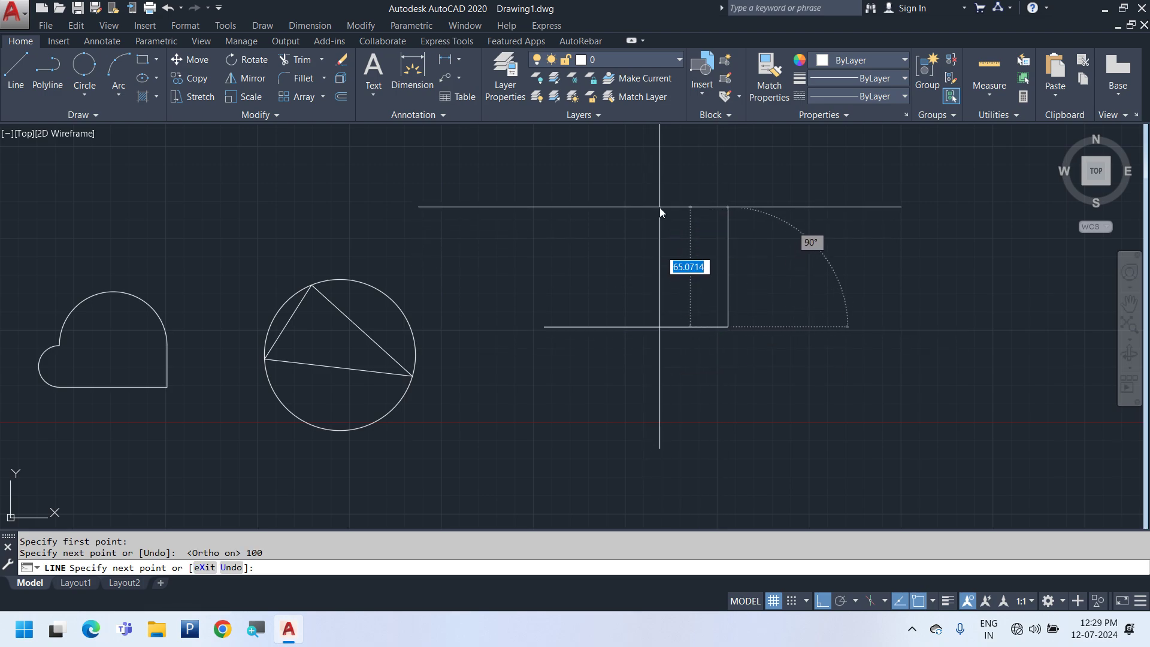
pyautogui.write('100')
pyautogui.press('Return')
pyautogui.press('Escape')
# Draw a Tan, Tan, Radius circle of radius 45 tangent to the horizontal and vertical lines
pyautogui.moveTo(519, 321); pyautogui.dragTo(312, 375, button='middle')
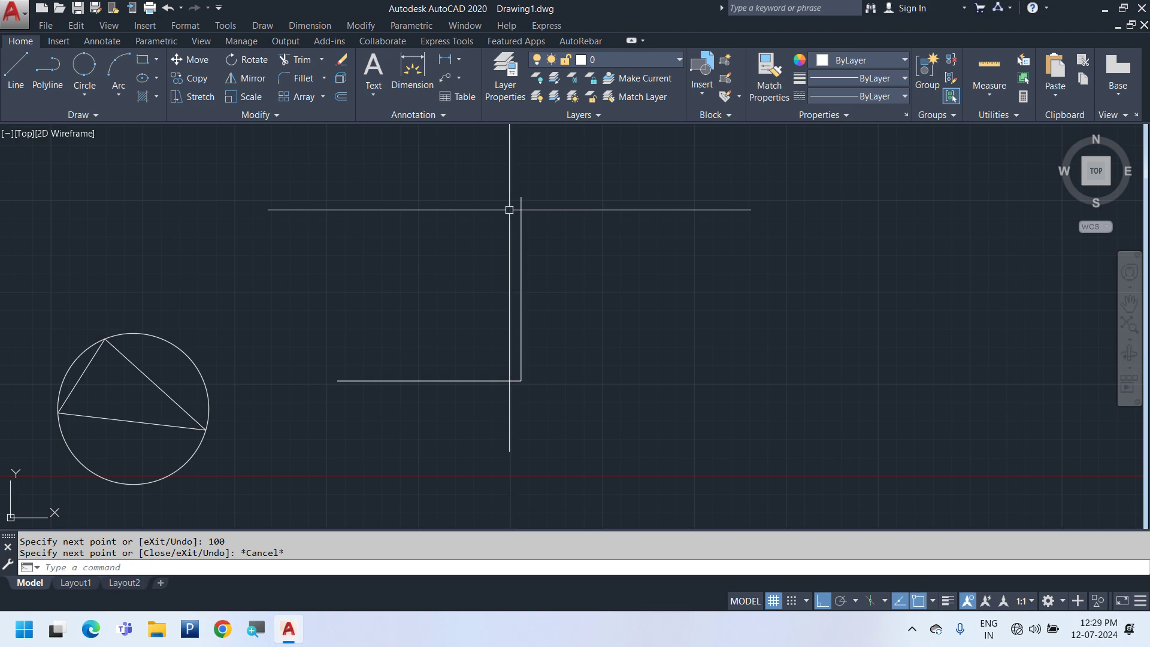
pyautogui.click(76, 92)
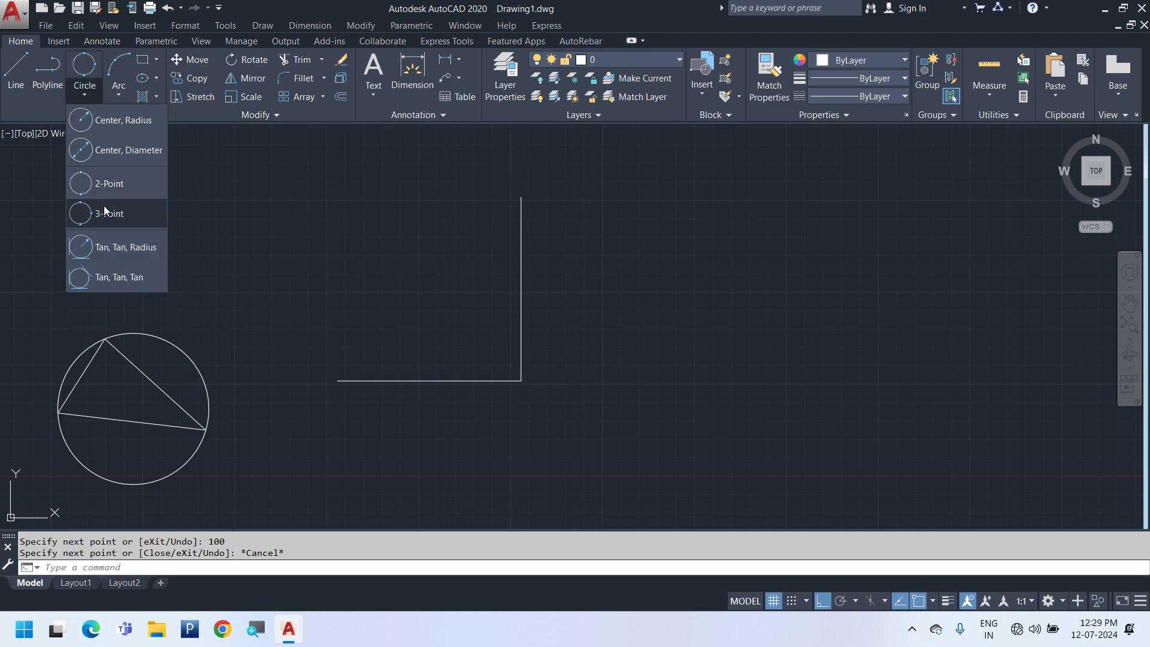
pyautogui.click(144, 254)
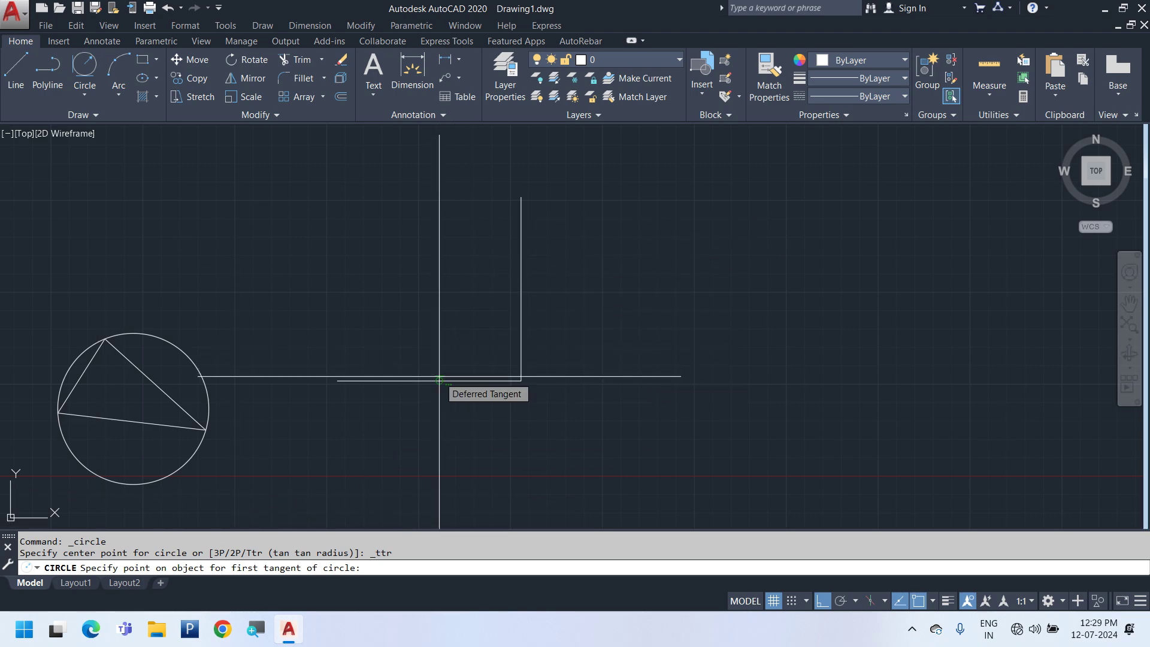
pyautogui.click(439, 379)
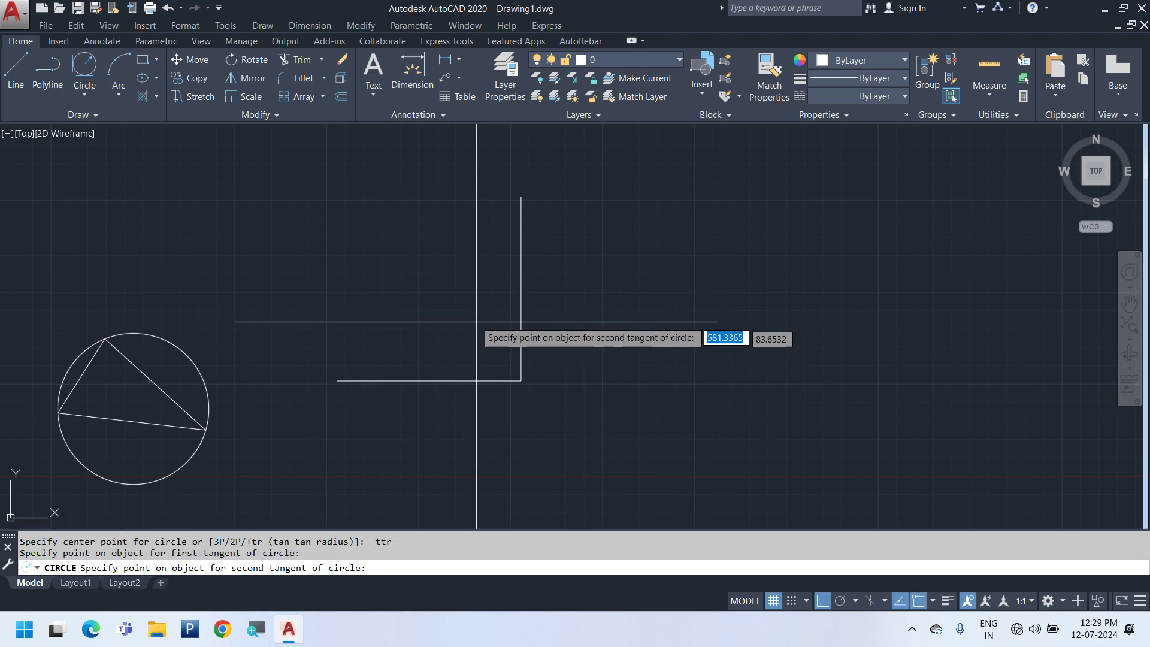
pyautogui.click(514, 287)
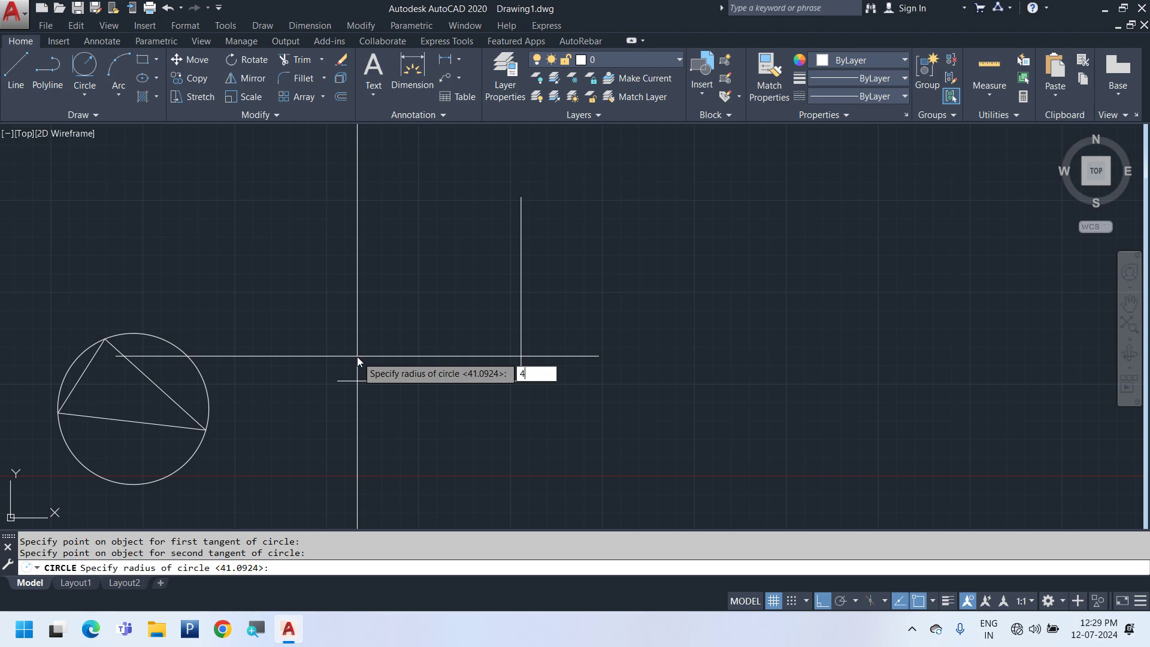
pyautogui.write('45')
pyautogui.press('Return')
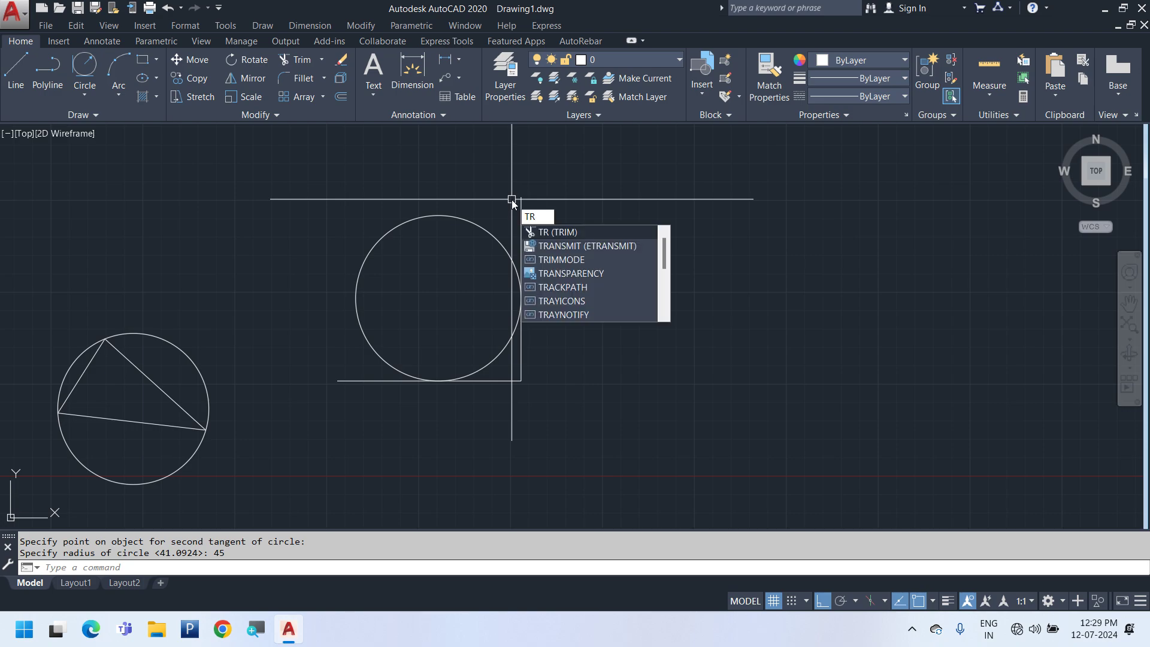
# Trim the circle's outer arc and the two line ends at the corner to leave a rounded corner
pyautogui.press('Return')
pyautogui.press('Return')
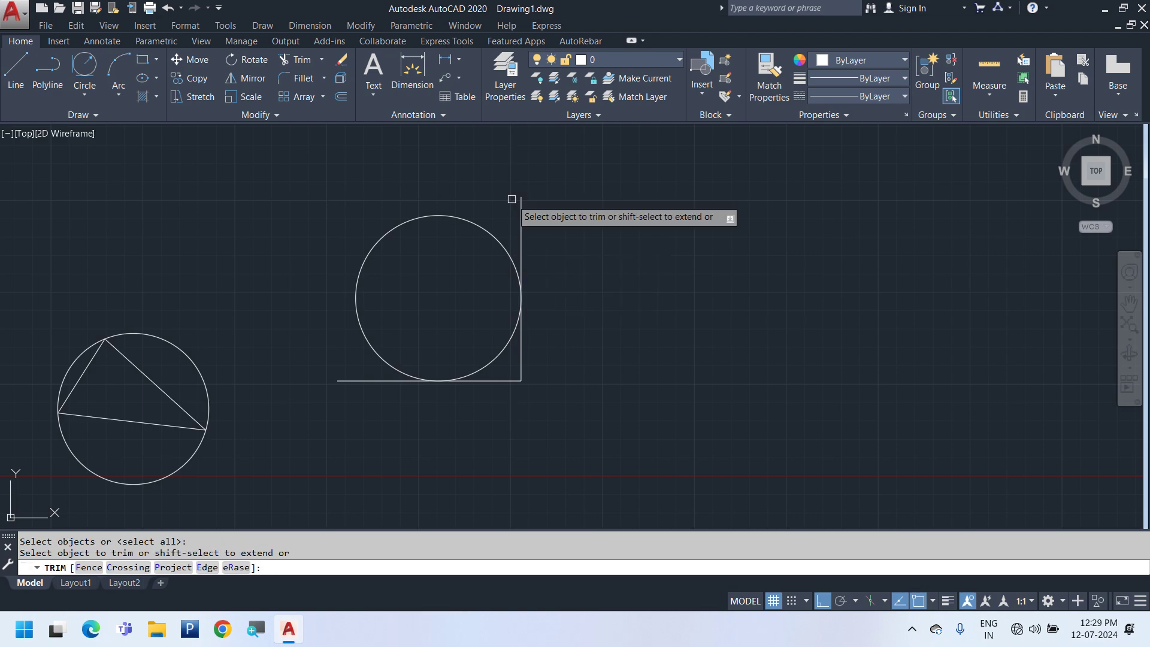
pyautogui.click(416, 213)
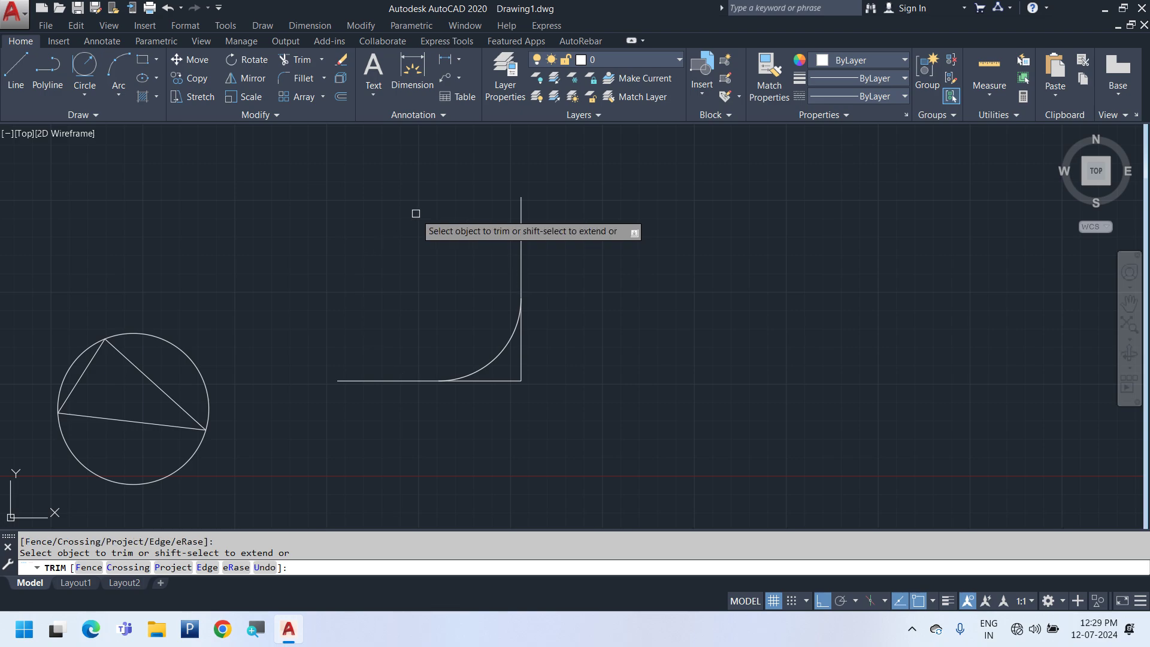
pyautogui.click(501, 377)
pyautogui.click(483, 397)
pyautogui.click(523, 367)
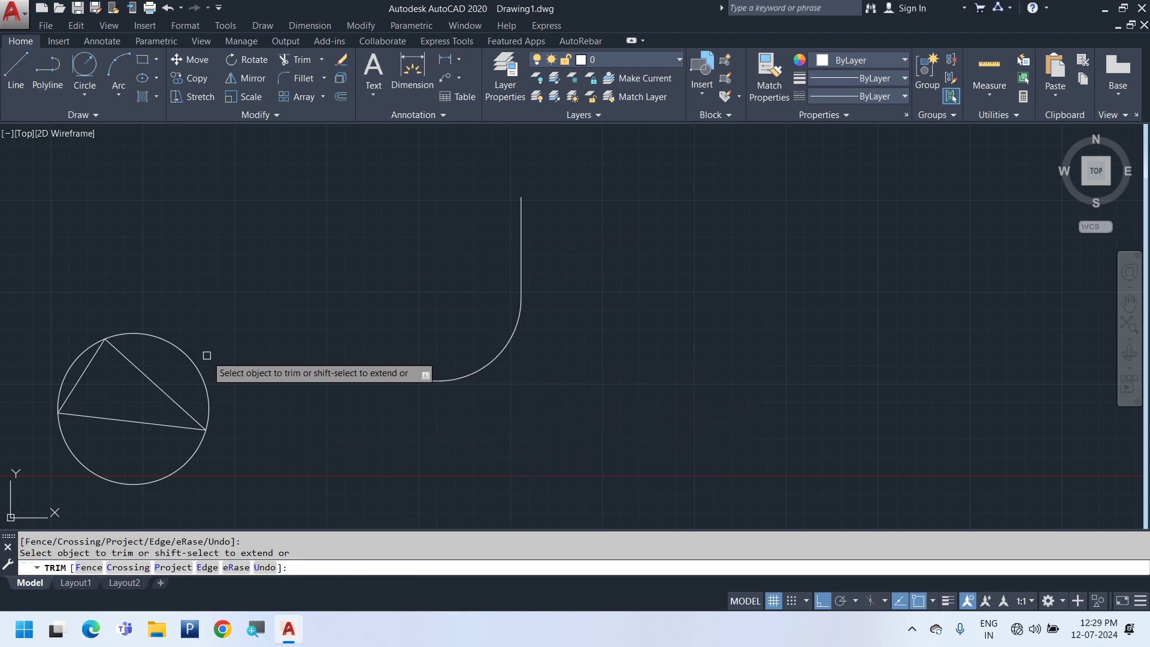
pyautogui.rightClick(629, 223)
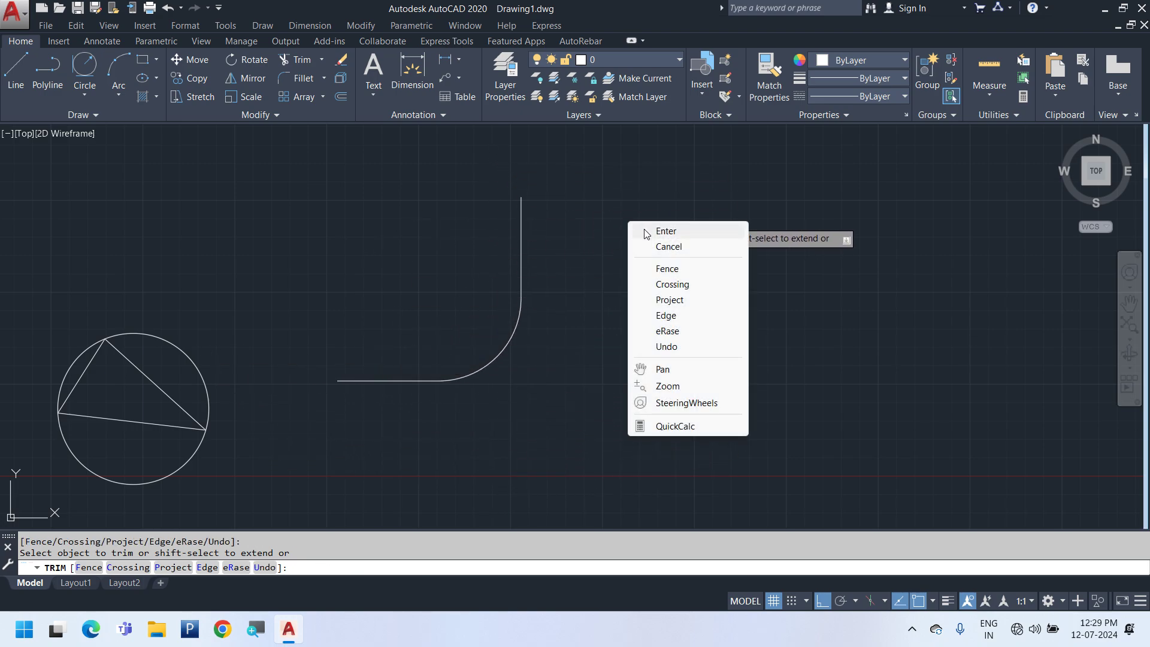
pyautogui.click(664, 231)
# Draw a center-radius circle of about 30 units radius in the empty area to the right of the rounded corner
pyautogui.moveTo(629, 437); pyautogui.dragTo(383, 403, button='middle')
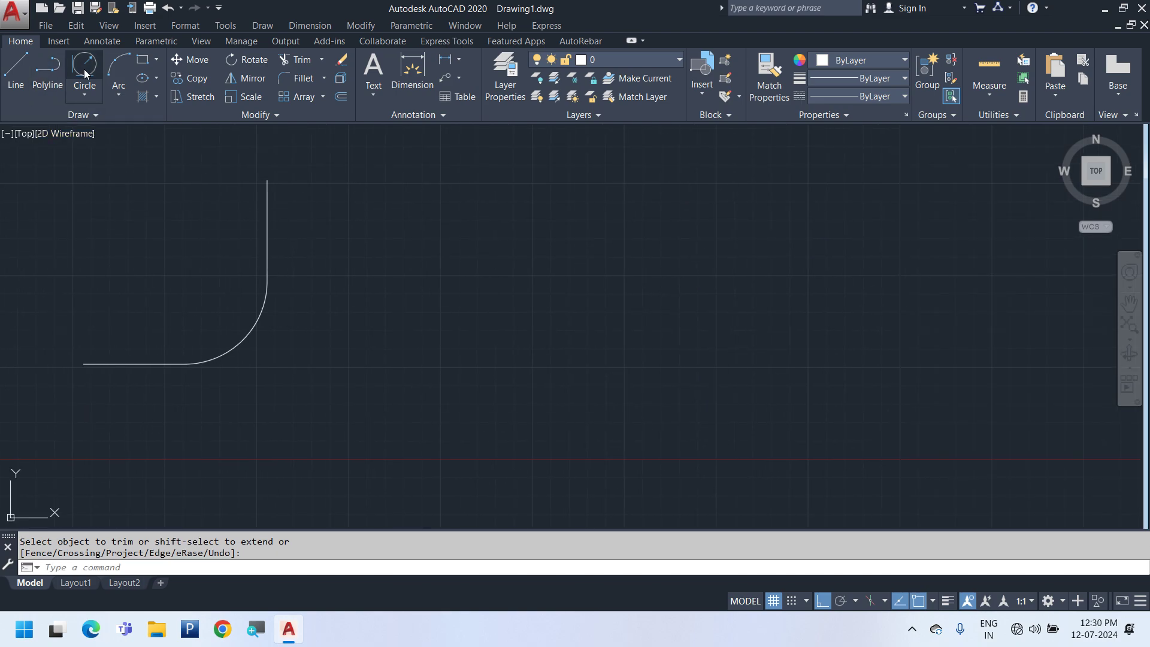
pyautogui.click(90, 88)
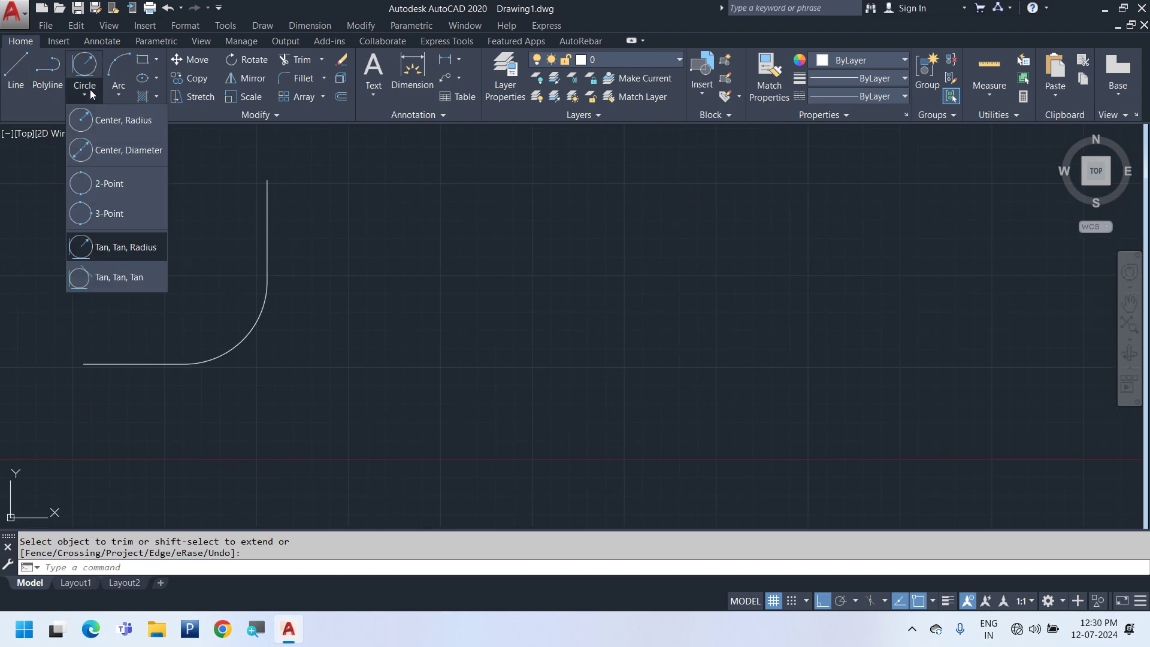
pyautogui.click(148, 124)
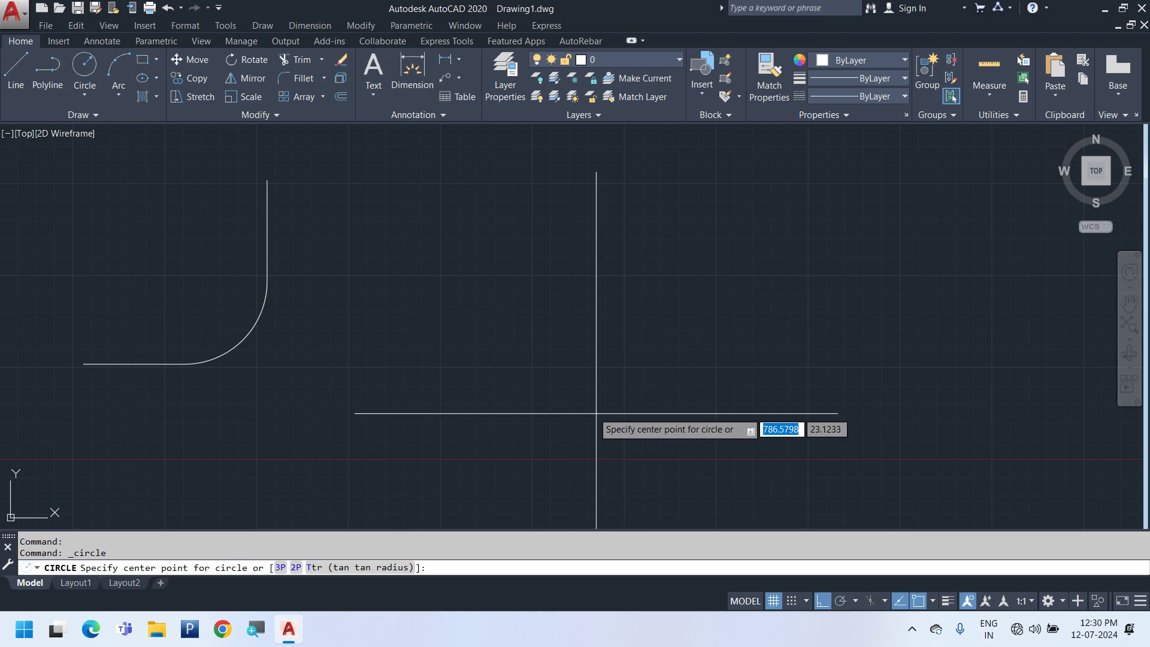
pyautogui.click(514, 366)
pyautogui.click(488, 415)
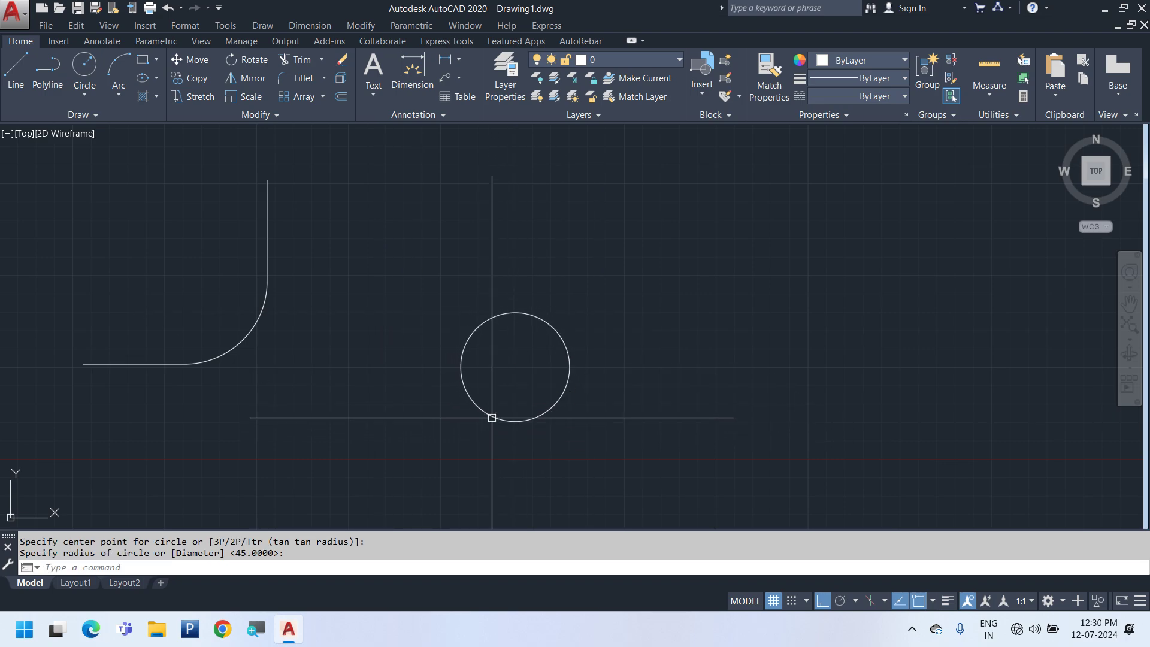
# Draw a larger circle of about 64 units radius above and to the right of the small circle
pyautogui.moveTo(668, 286); pyautogui.dragTo(599, 393, button='middle')
pyautogui.rightClick(637, 226)
pyautogui.click(665, 236)
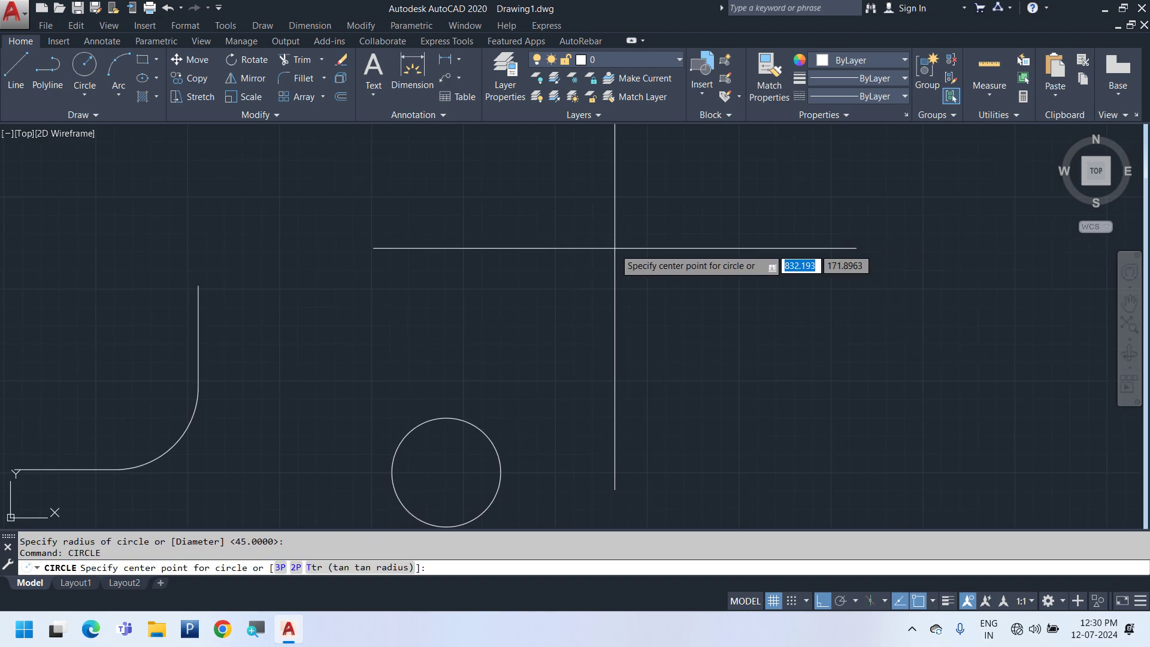
pyautogui.click(621, 238)
pyautogui.click(593, 354)
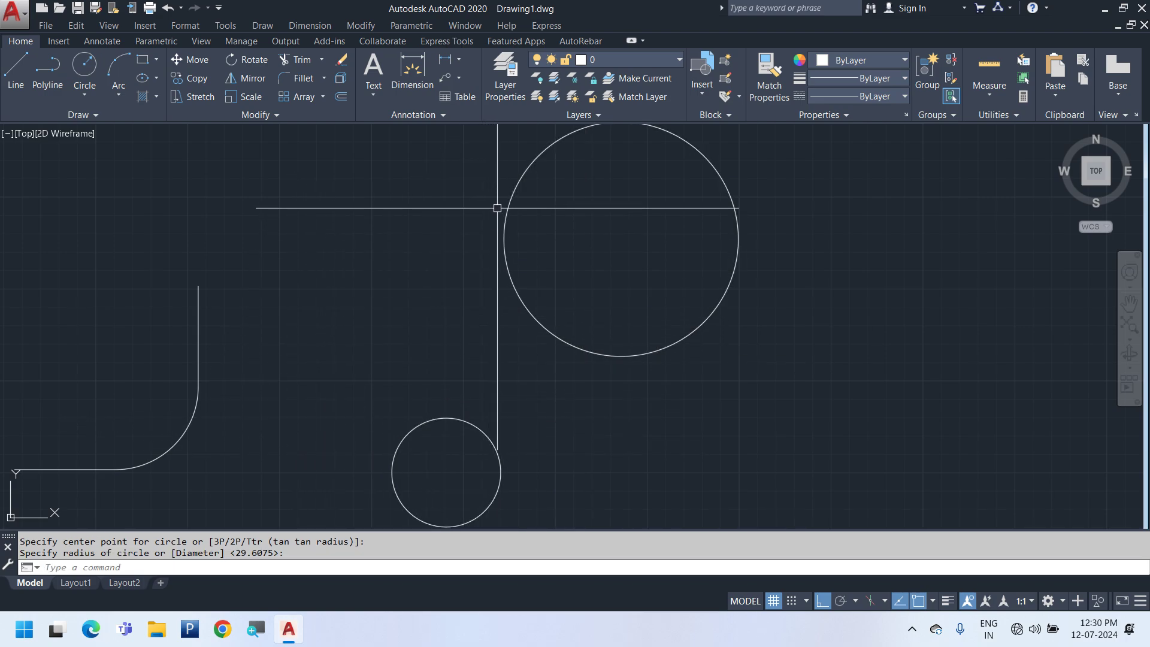
# Measure the gap between the small and large circles with an aligned dimension preview, without placing the dimension
pyautogui.click(323, 26)
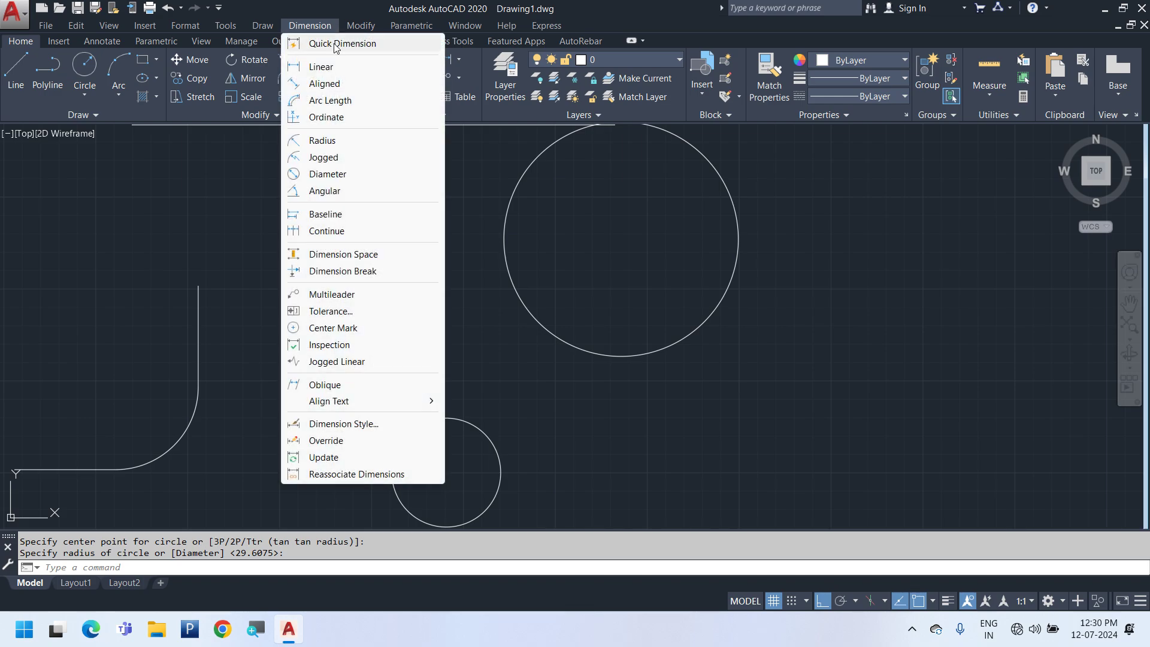
pyautogui.click(327, 84)
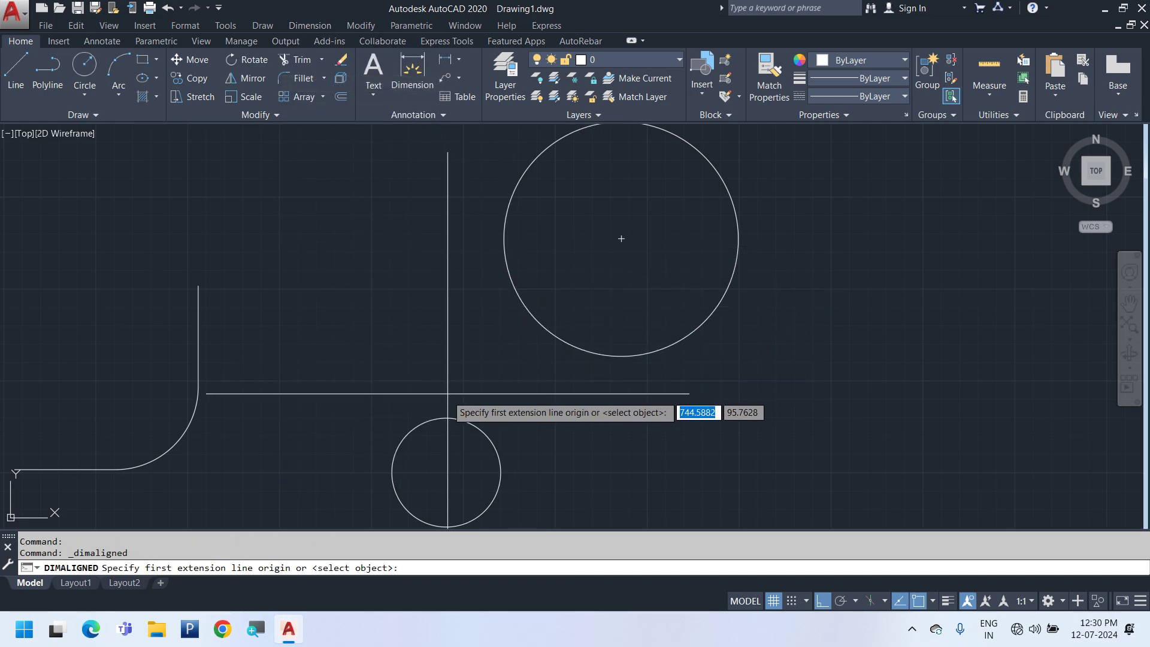
pyautogui.click(484, 429)
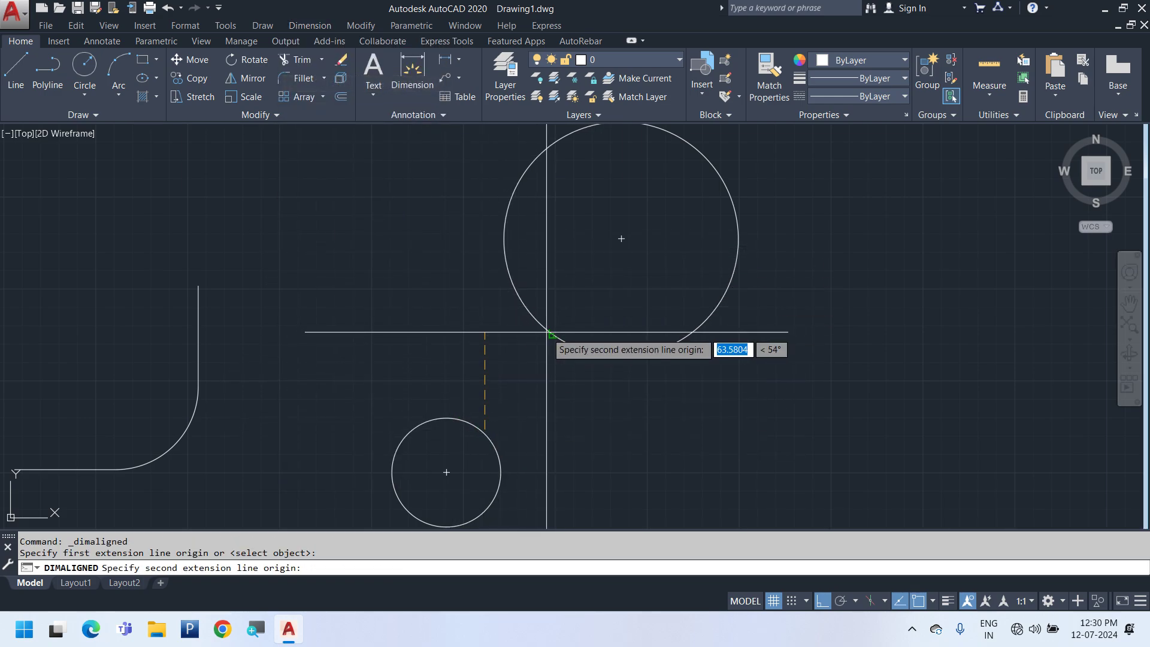
pyautogui.click(544, 326)
pyautogui.scroll(6, 510, 370)
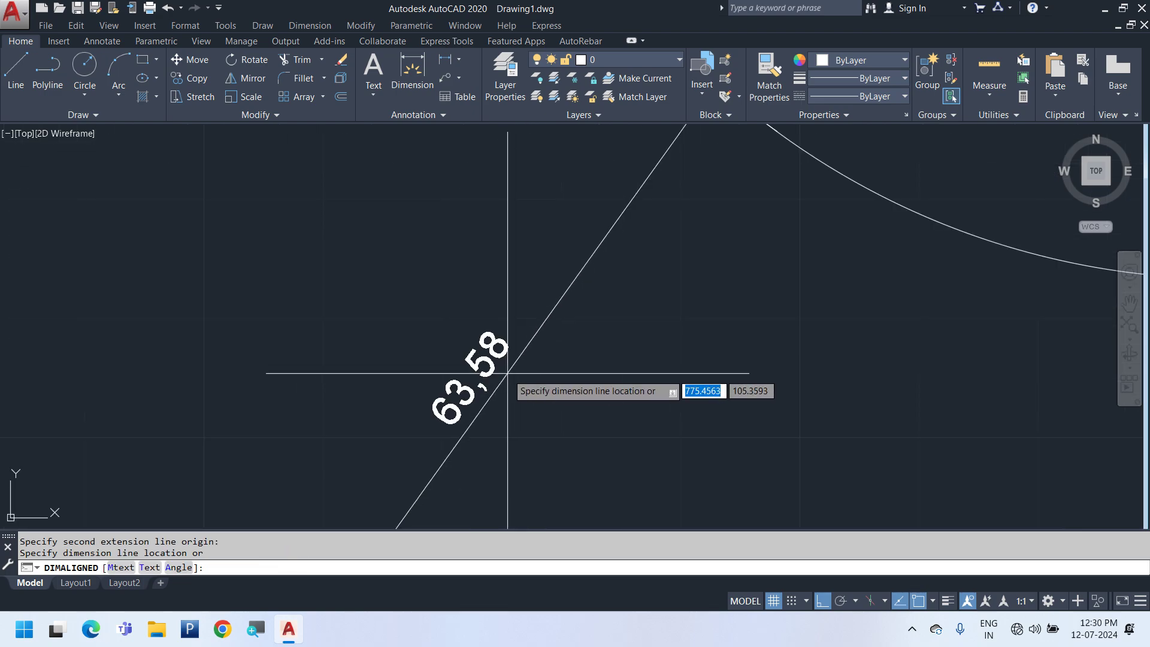
pyautogui.scroll(-5, 508, 372)
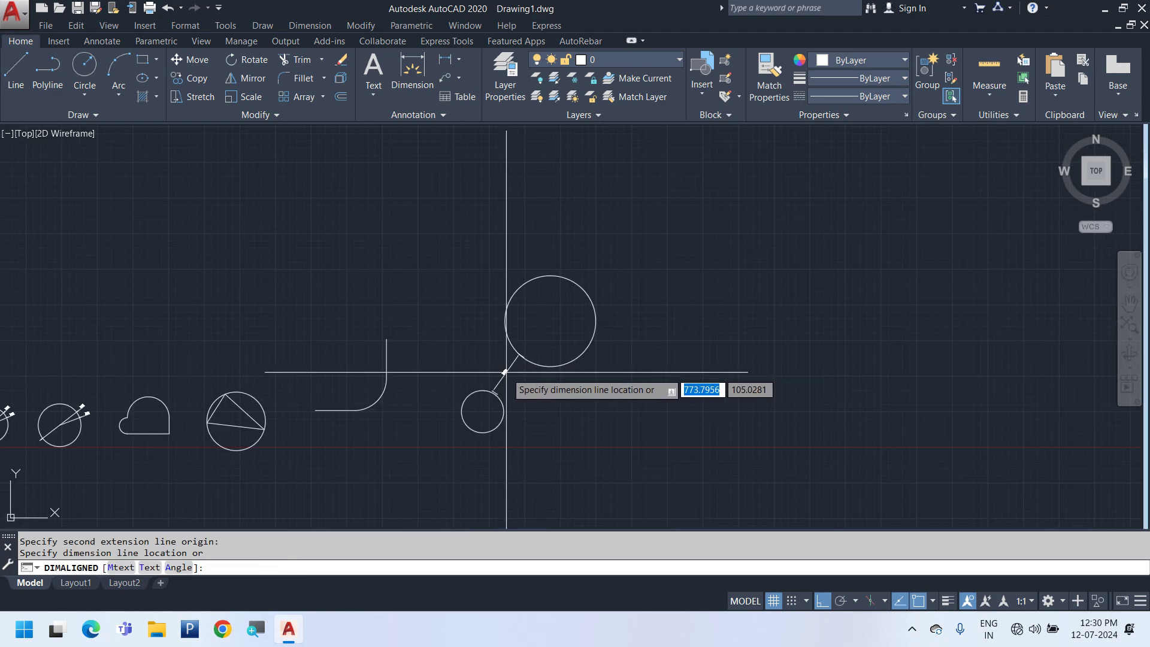
pyautogui.press('Escape')
# Draw a Tan, Tan, Radius circle of radius 140 tangent to the left sides of the small and large circles
pyautogui.moveTo(486, 366); pyautogui.dragTo(457, 341, button='middle')
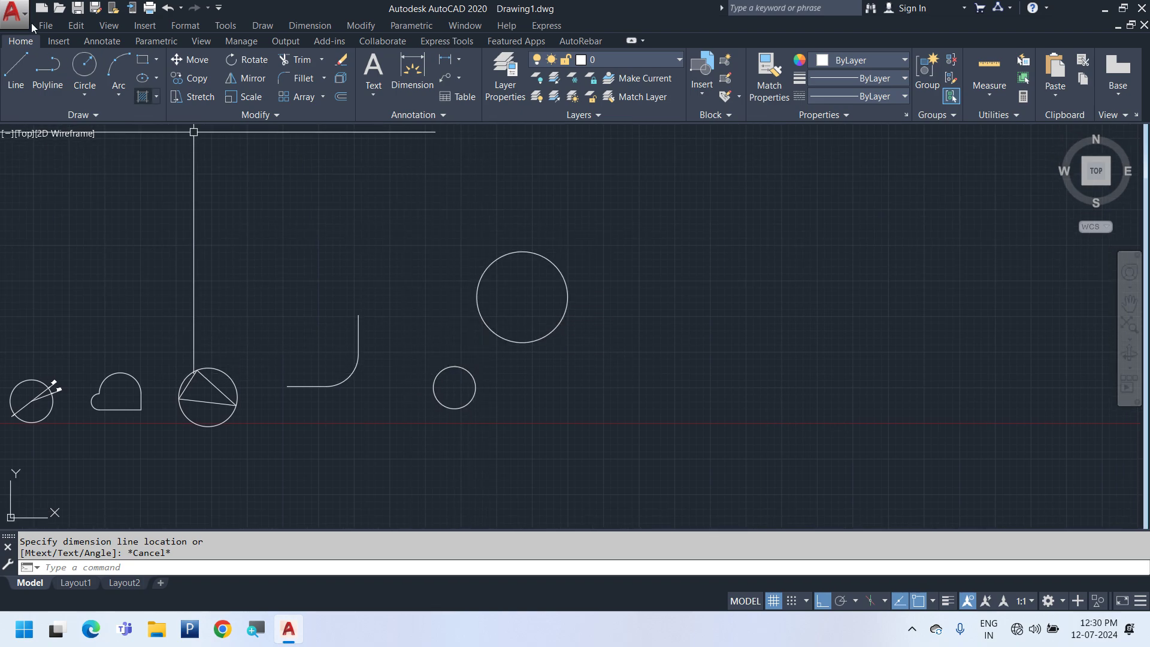
pyautogui.click(84, 95)
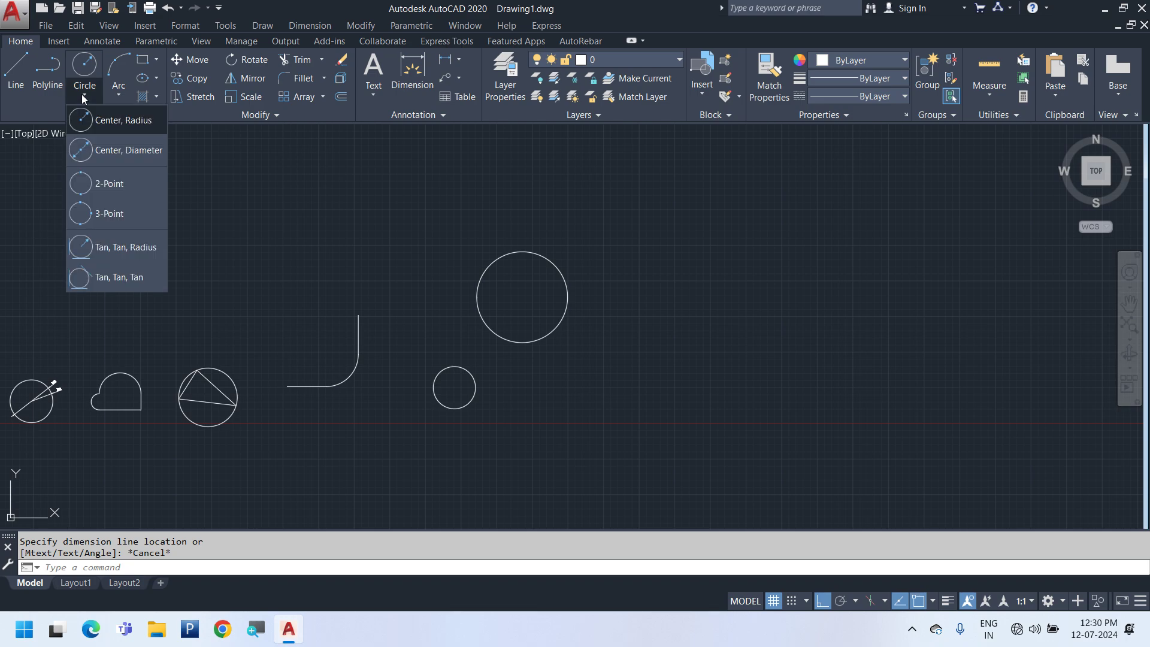
pyautogui.click(132, 256)
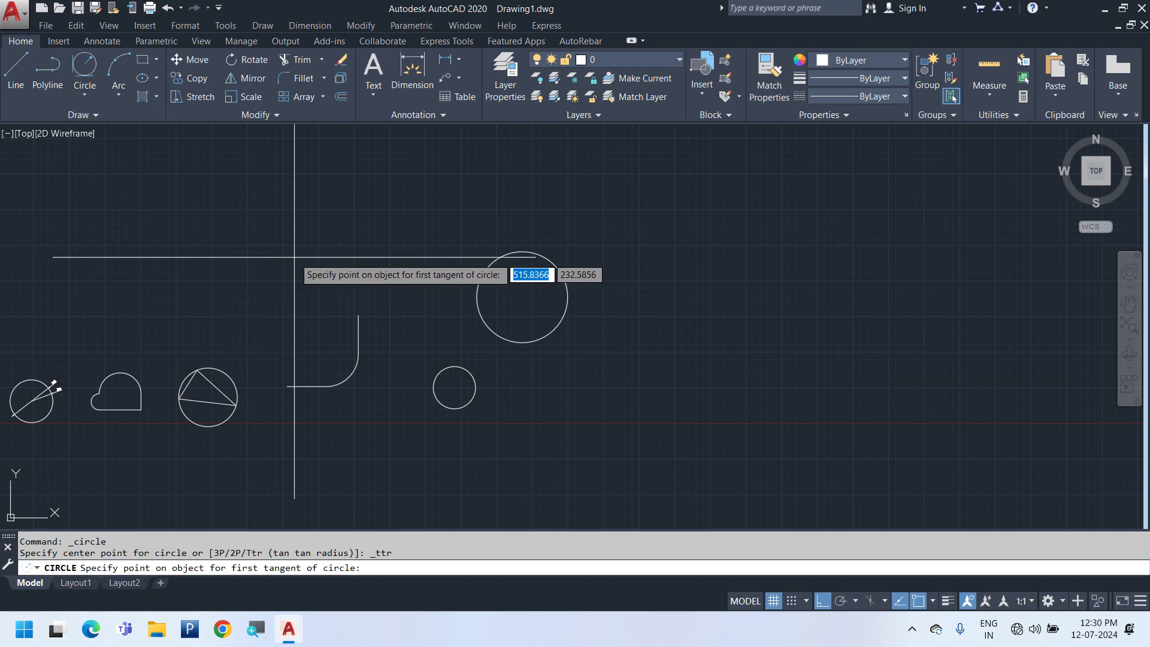
pyautogui.scroll(2, 435, 363)
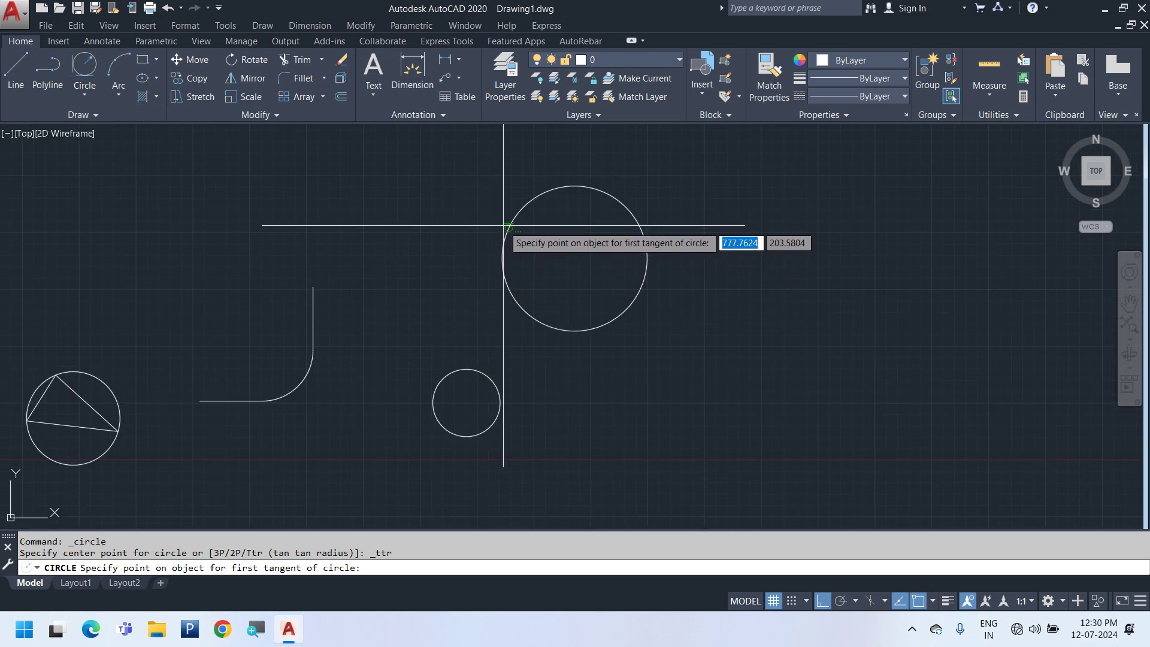
pyautogui.click(442, 376)
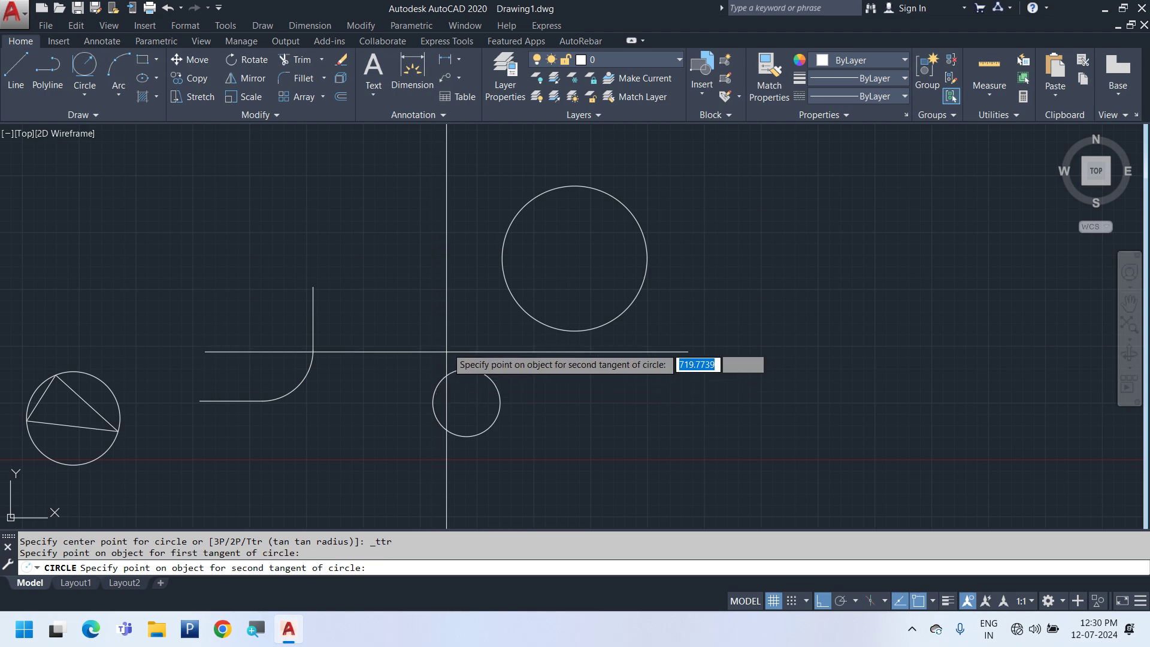
pyautogui.click(501, 240)
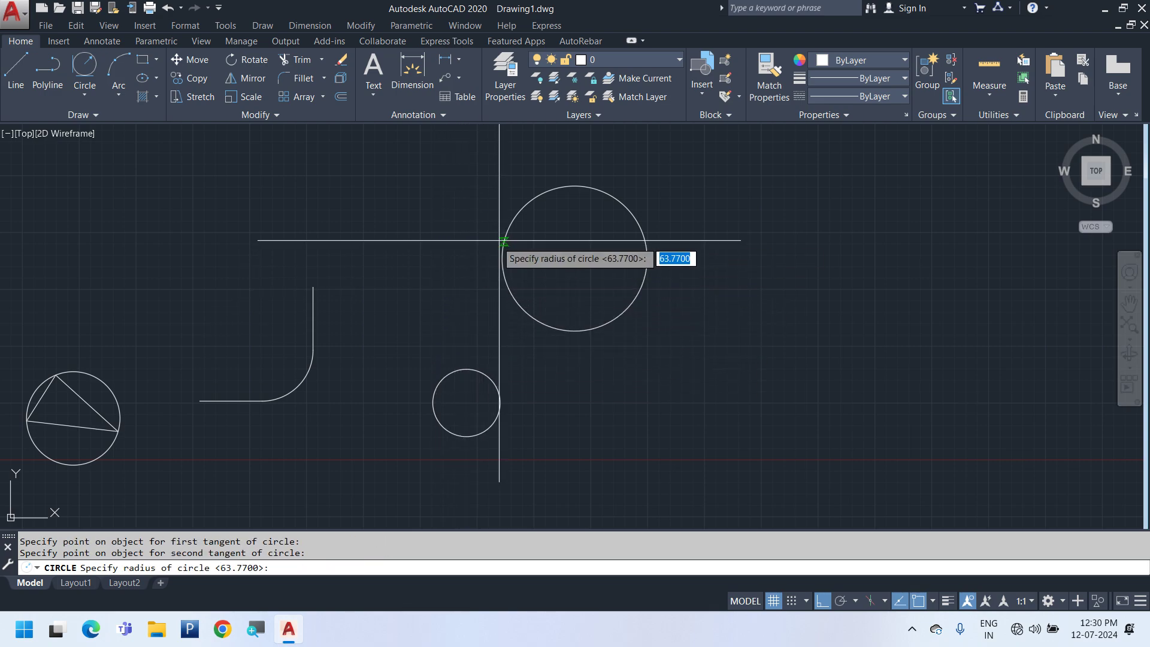
pyautogui.write('1')
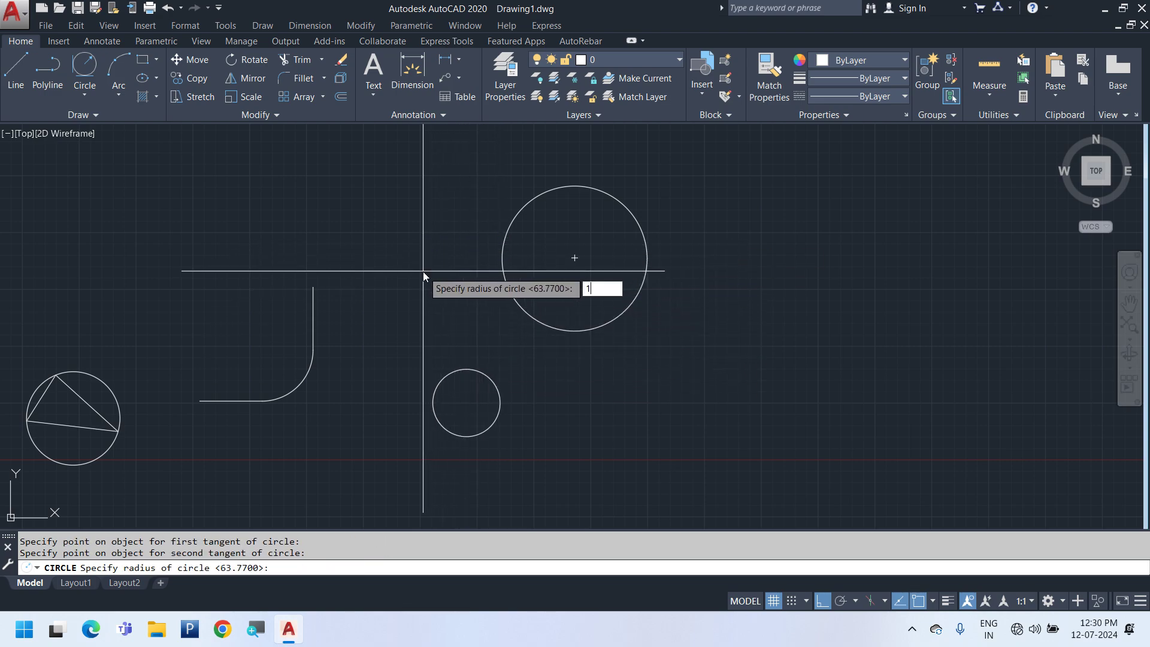
pyautogui.write('40')
pyautogui.press('Return')
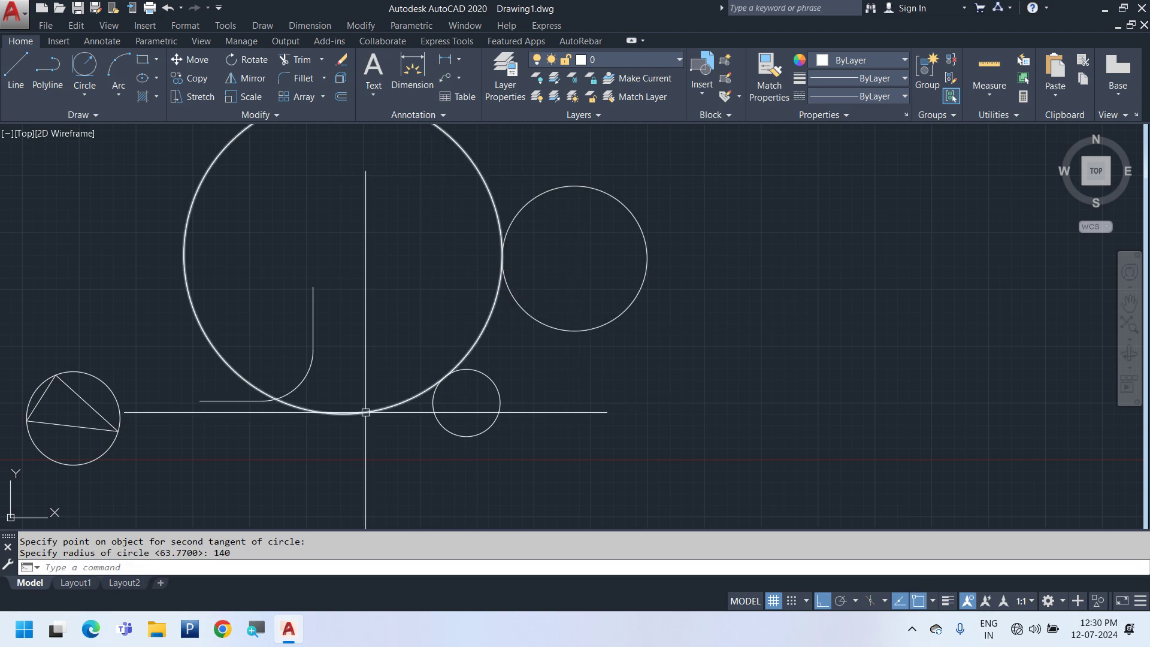
# Trim the radius 140 circle against the small and large circles, leaving only the arc that connects their left sides
pyautogui.write('TR')
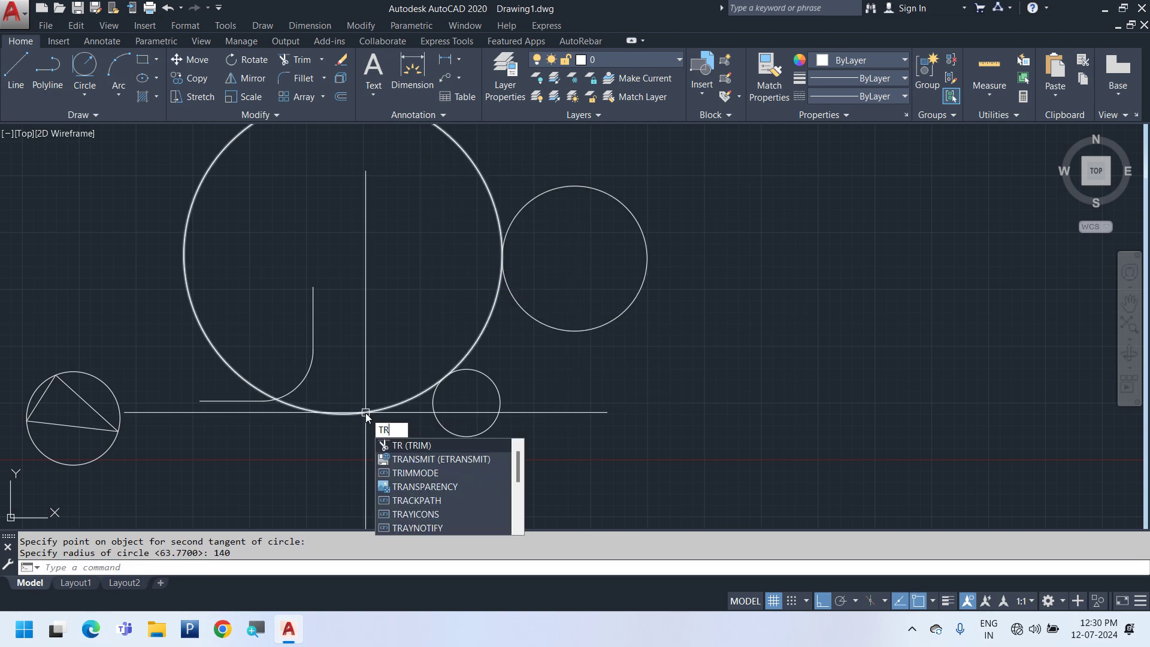
pyautogui.press('Return')
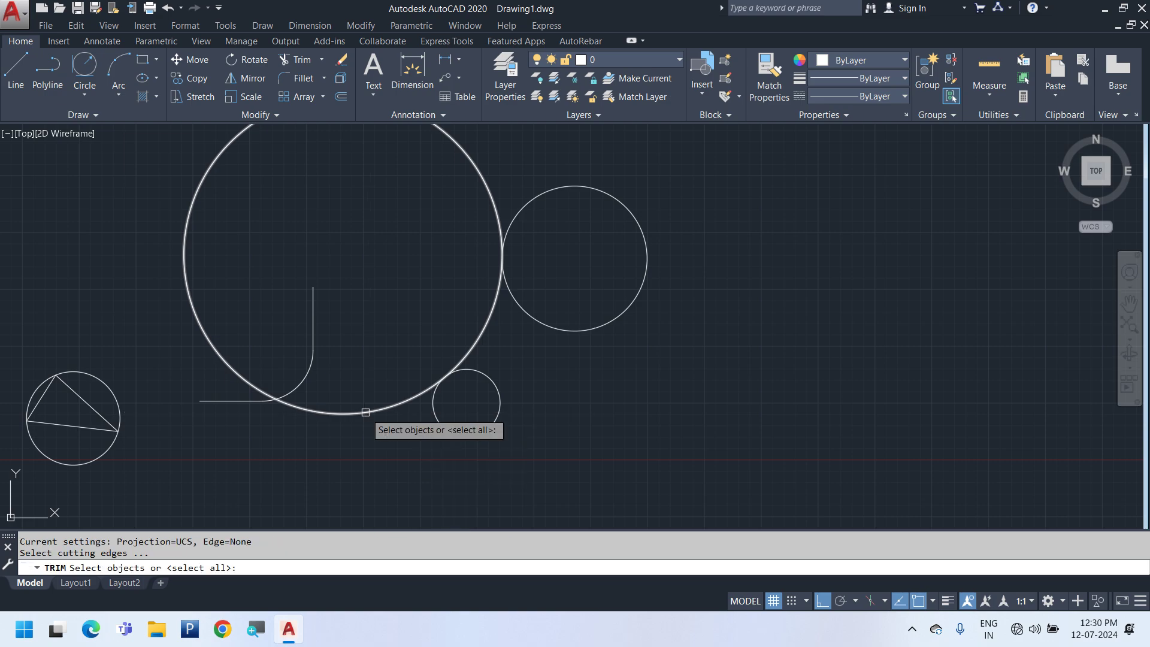
pyautogui.click(483, 372)
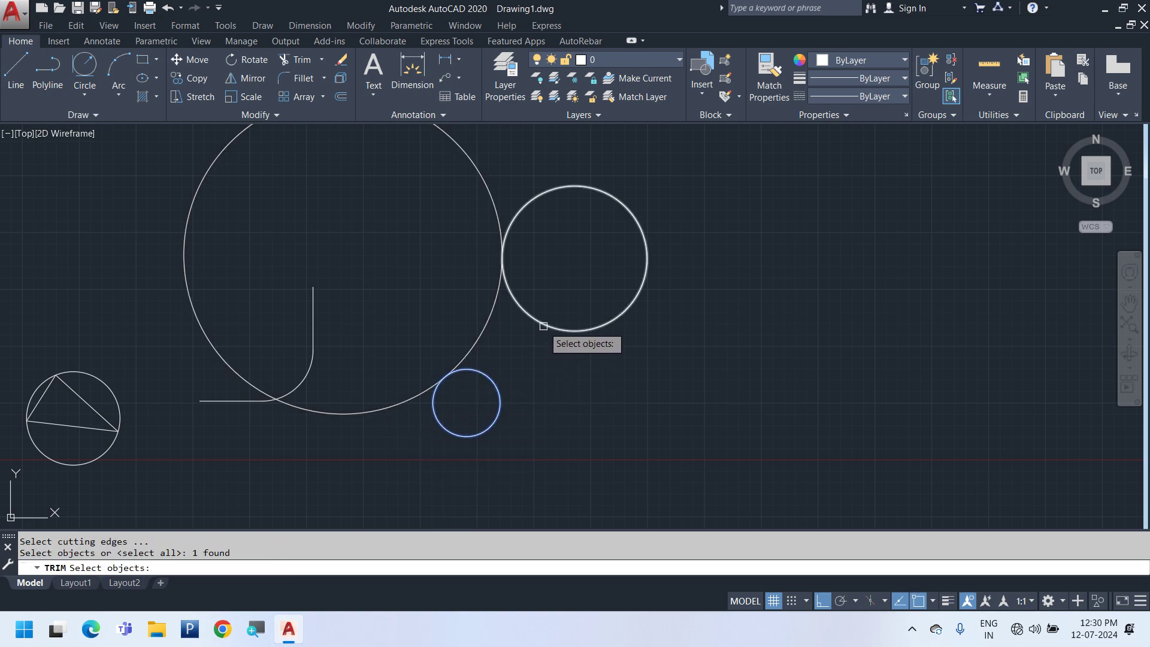
pyautogui.click(543, 326)
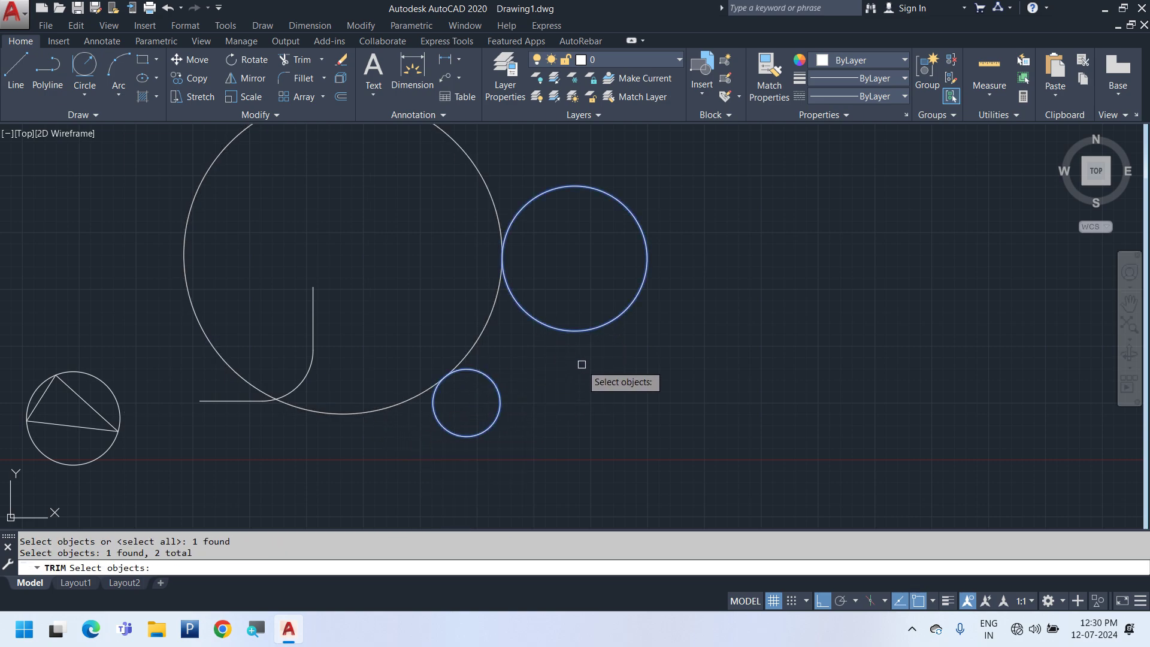
pyautogui.press('Return')
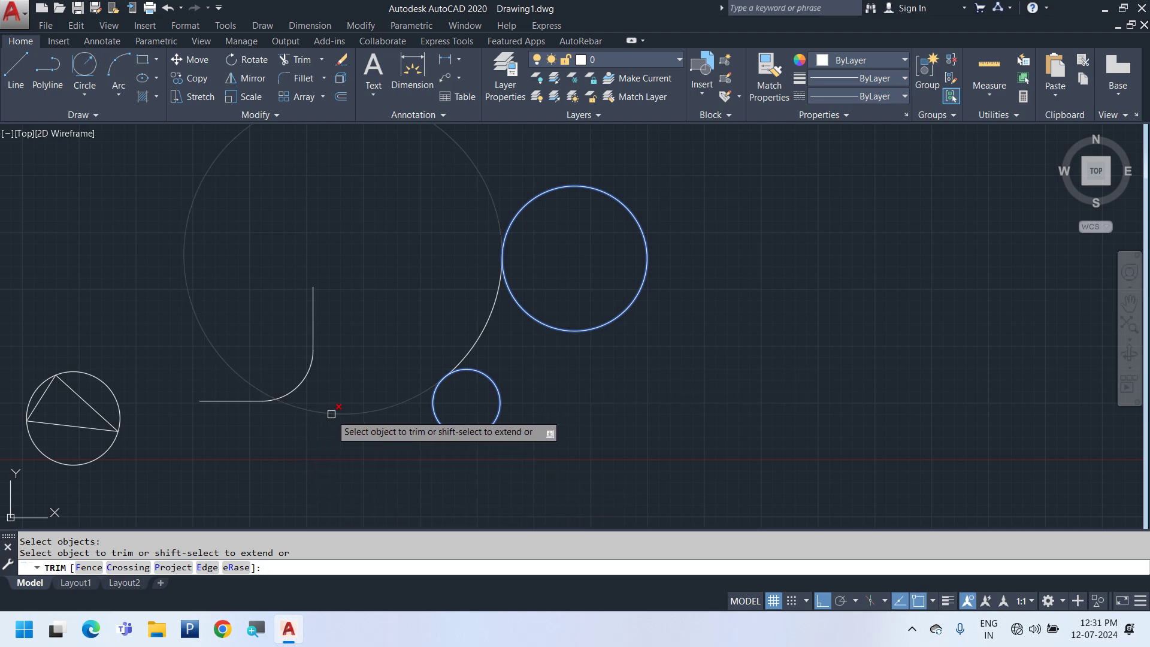
pyautogui.rightClick(660, 396)
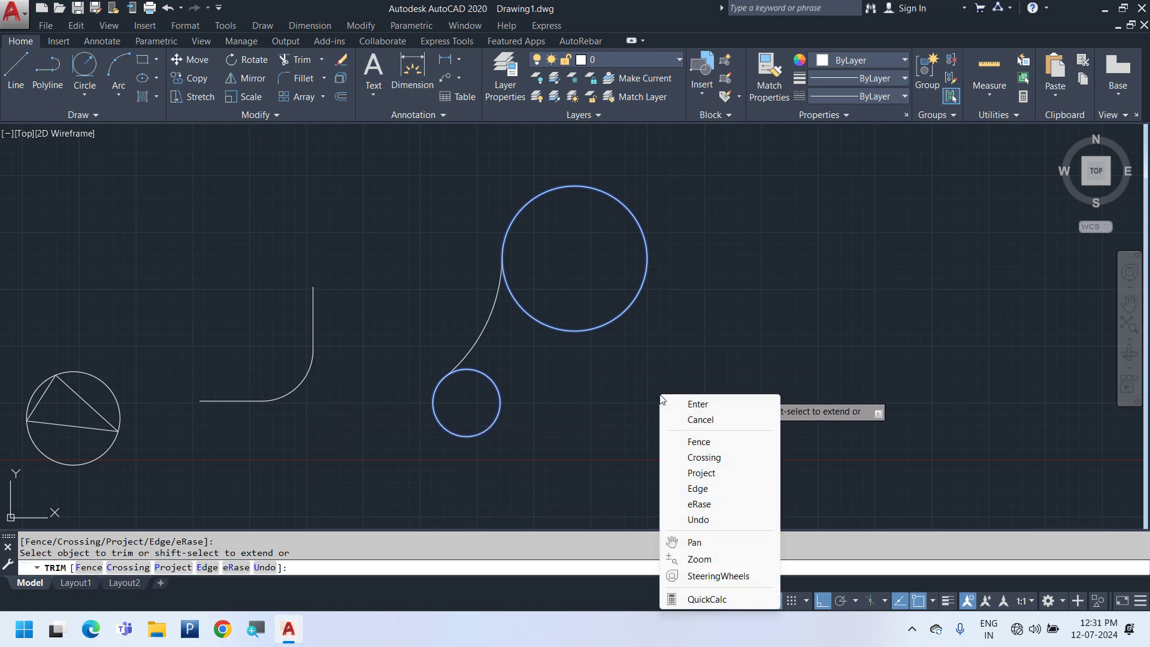
pyautogui.click(698, 405)
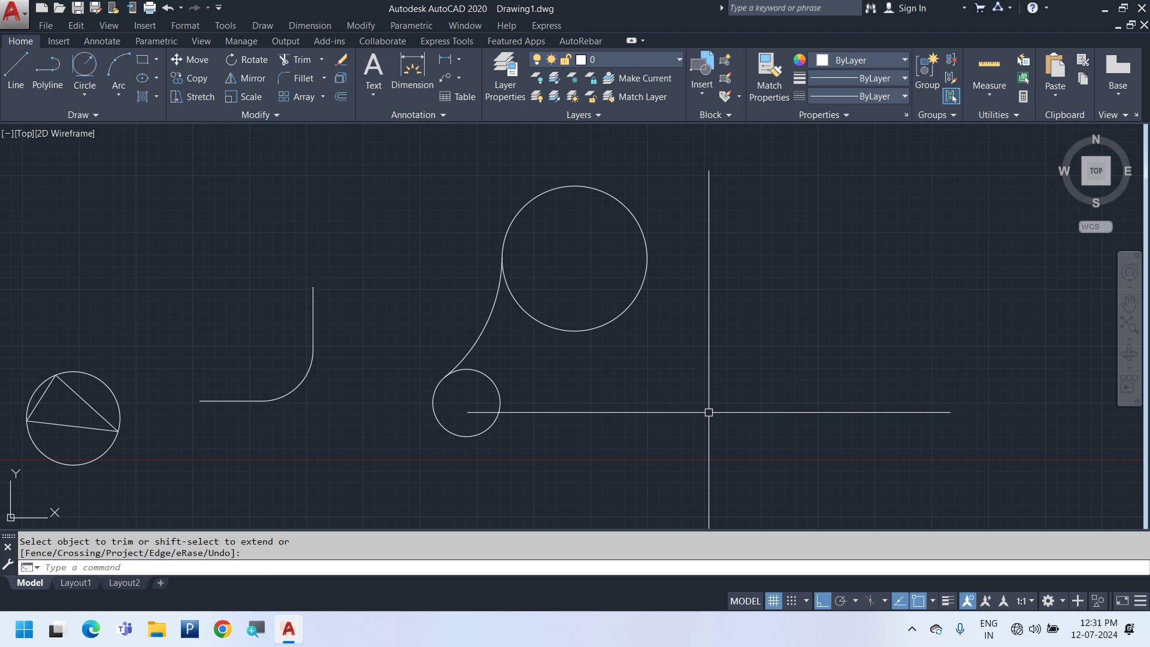
pyautogui.moveTo(659, 432); pyautogui.dragTo(643, 430, button='middle')
pyautogui.click(85, 93)
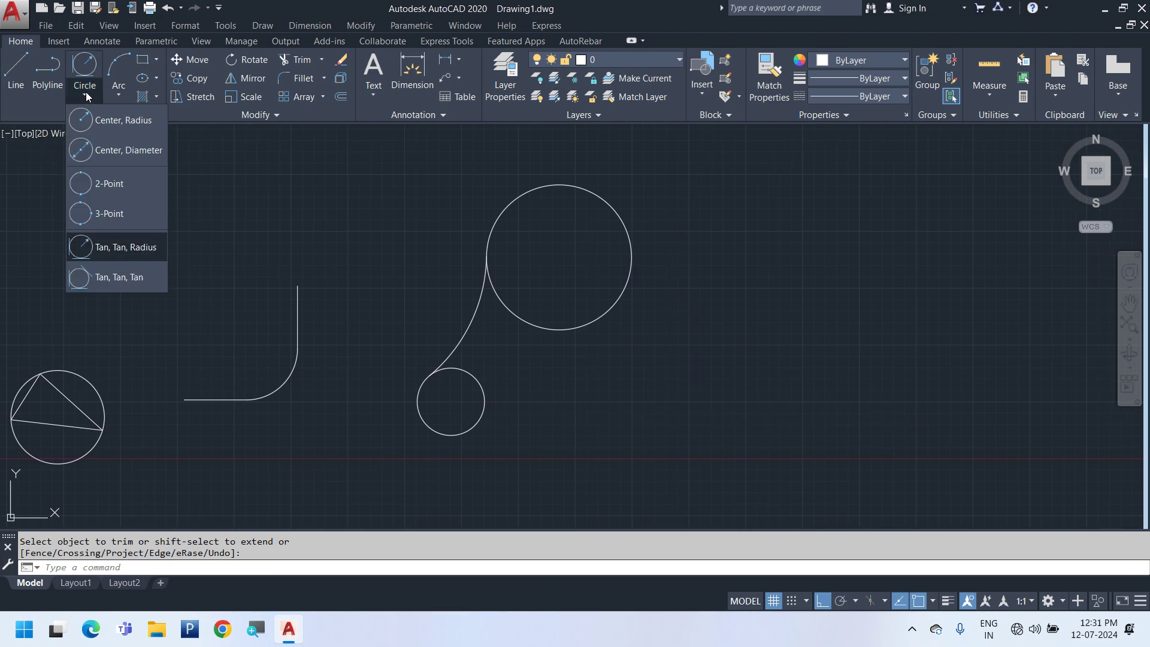
pyautogui.click(129, 250)
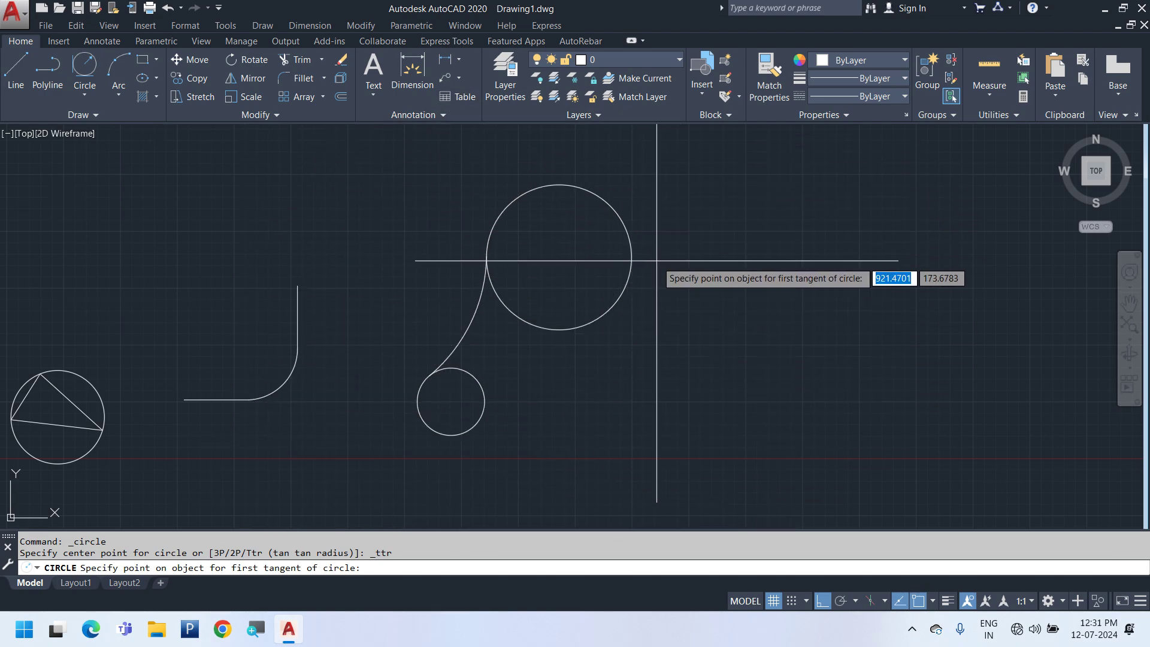
pyautogui.click(86, 91)
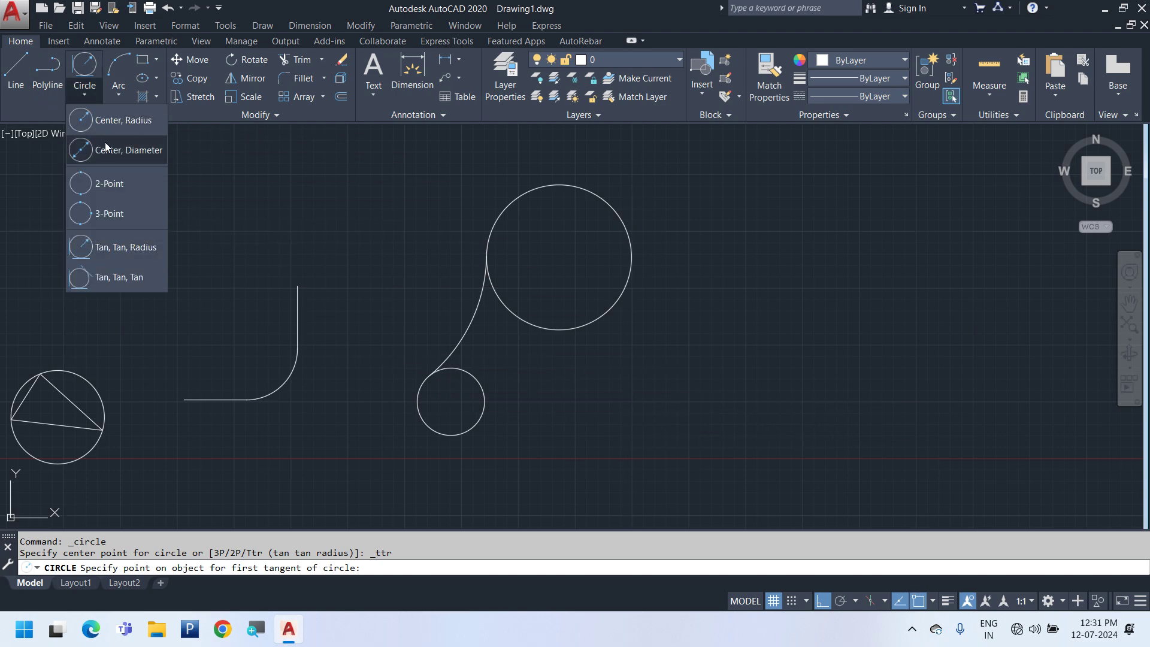
pyautogui.click(105, 142)
pyautogui.click(411, 190)
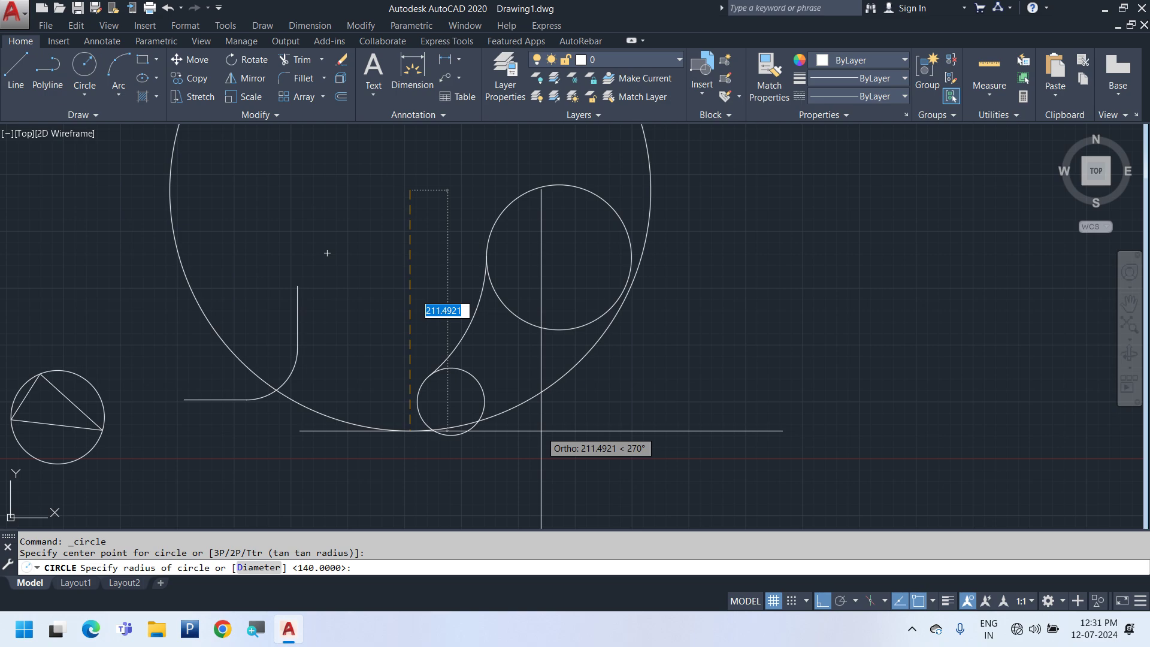
pyautogui.press('Escape')
# Draw a Tan, Tan, Radius circle of radius 240 tangent to the small circle's bottom and the large circle's right side
pyautogui.click(98, 97)
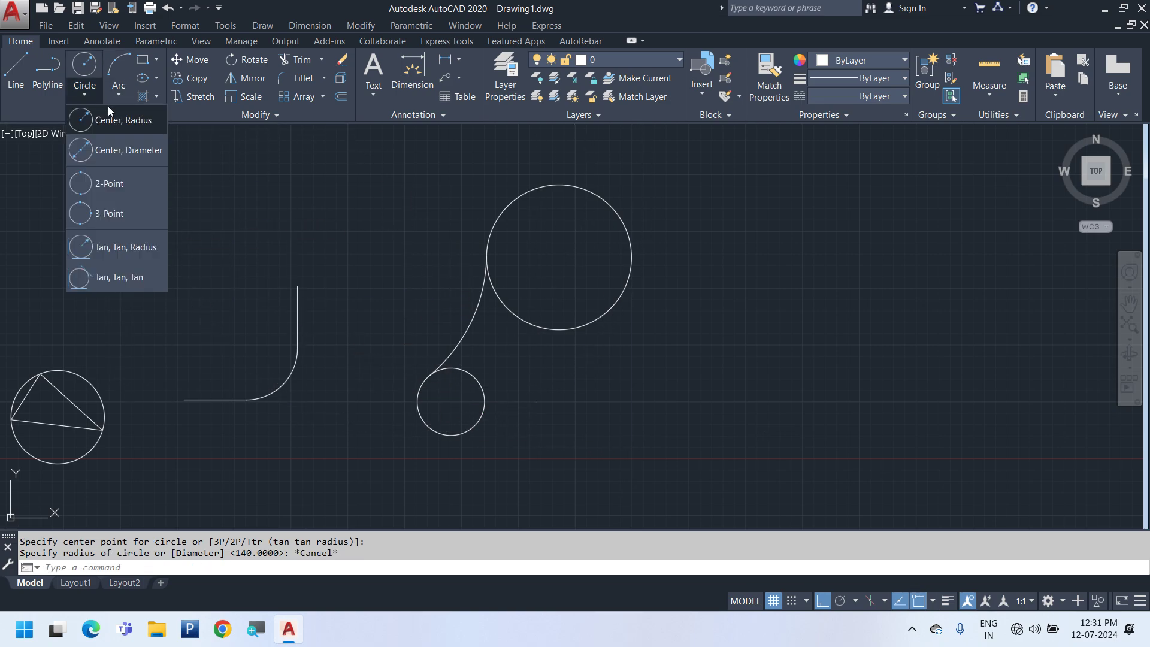
pyautogui.click(137, 252)
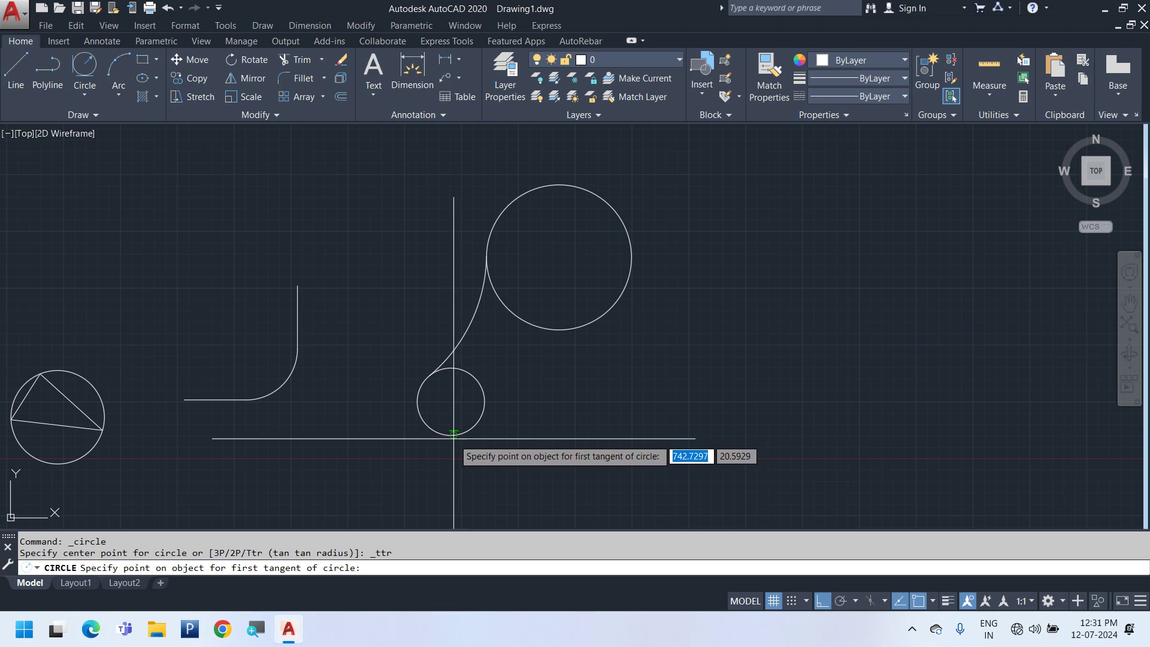
pyautogui.click(453, 433)
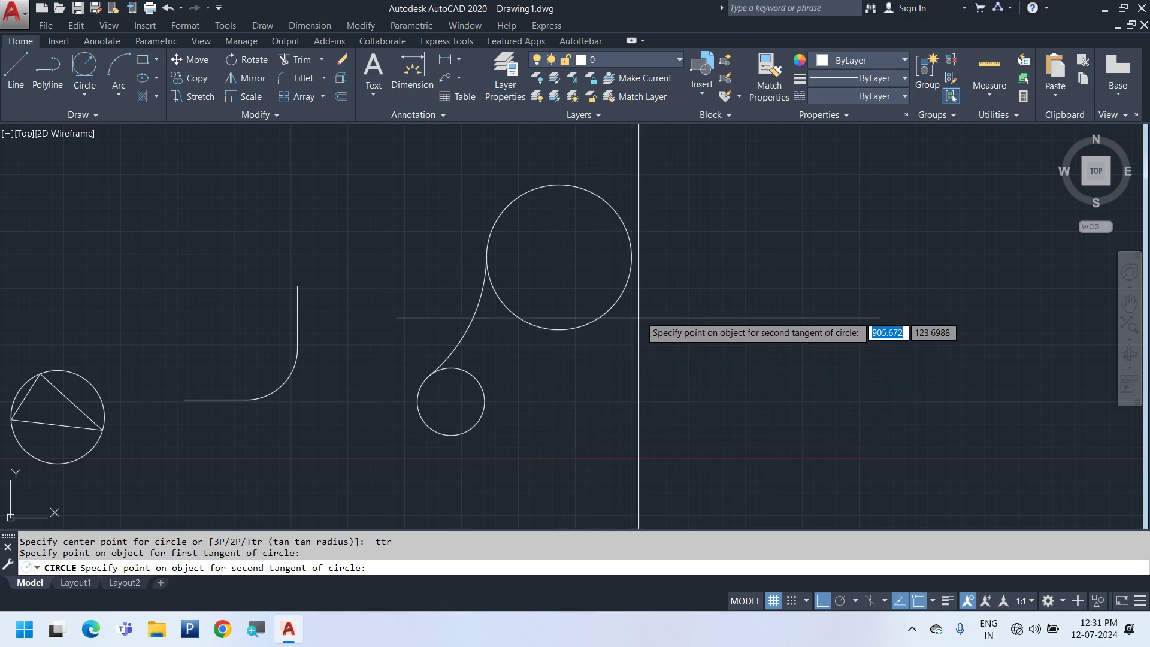
pyautogui.click(632, 262)
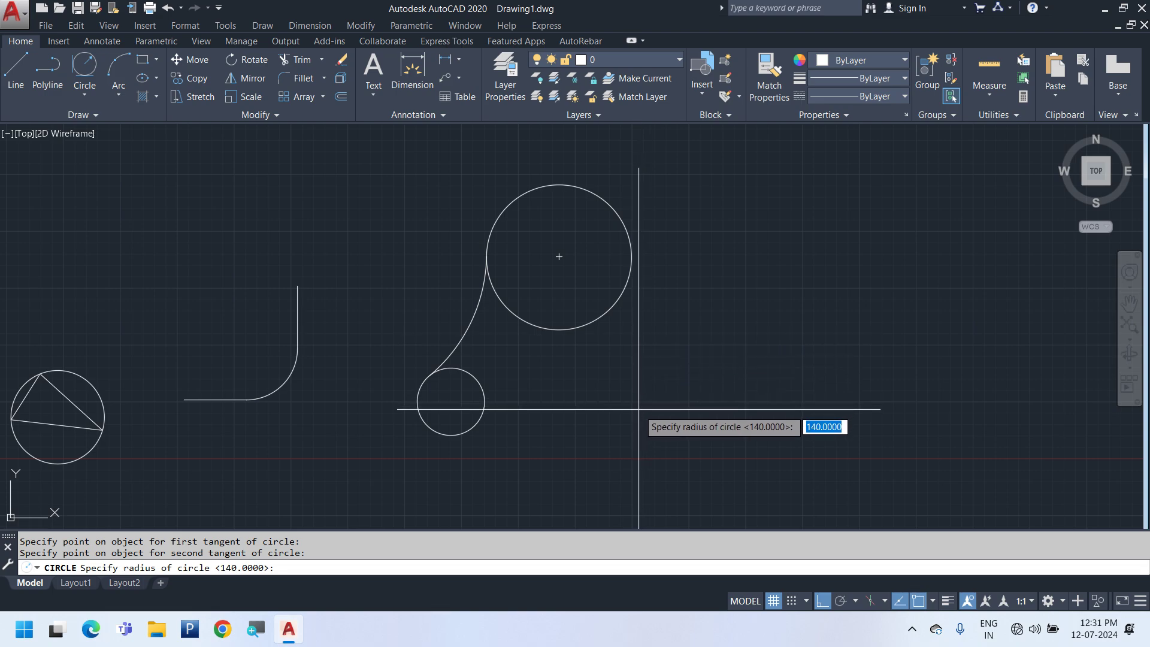
pyautogui.write('240')
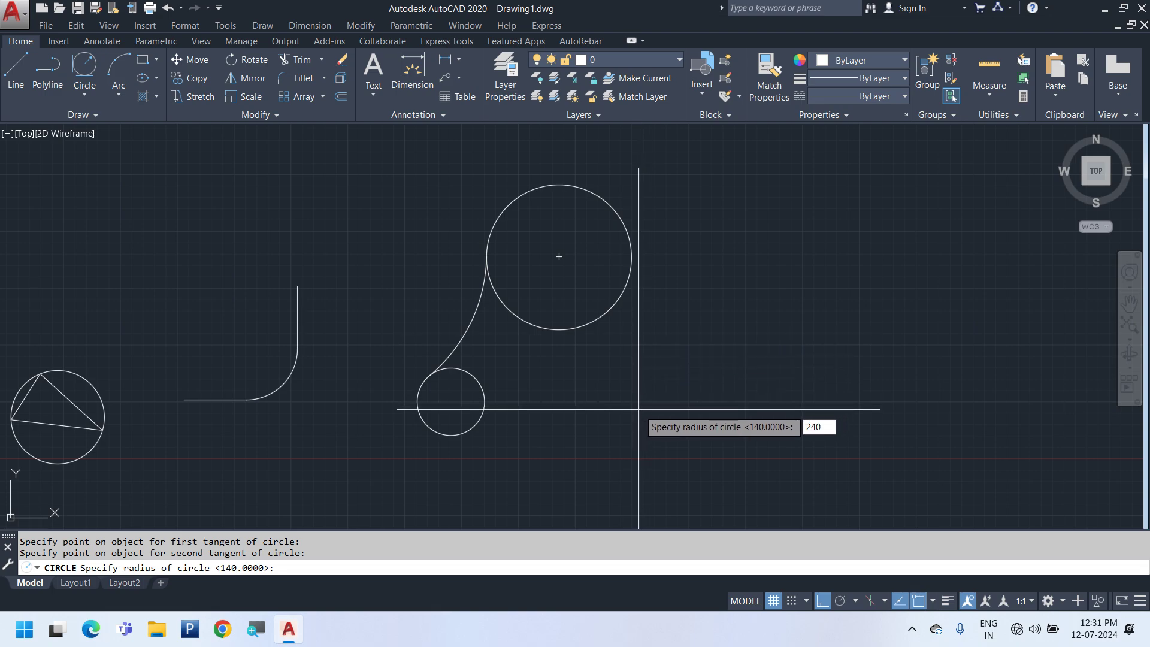
pyautogui.press('Return')
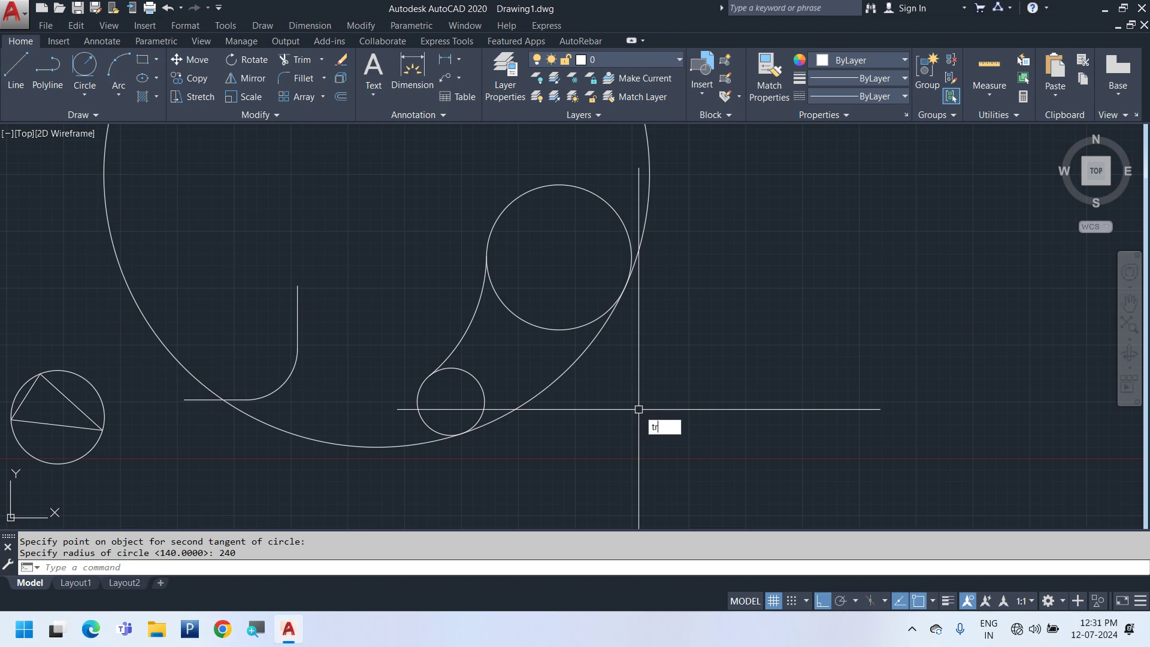
# Trim the radius 240 circle against the small and large circles, keeping only the outer arc along their lower right
pyautogui.press('Return')
pyautogui.click(581, 326)
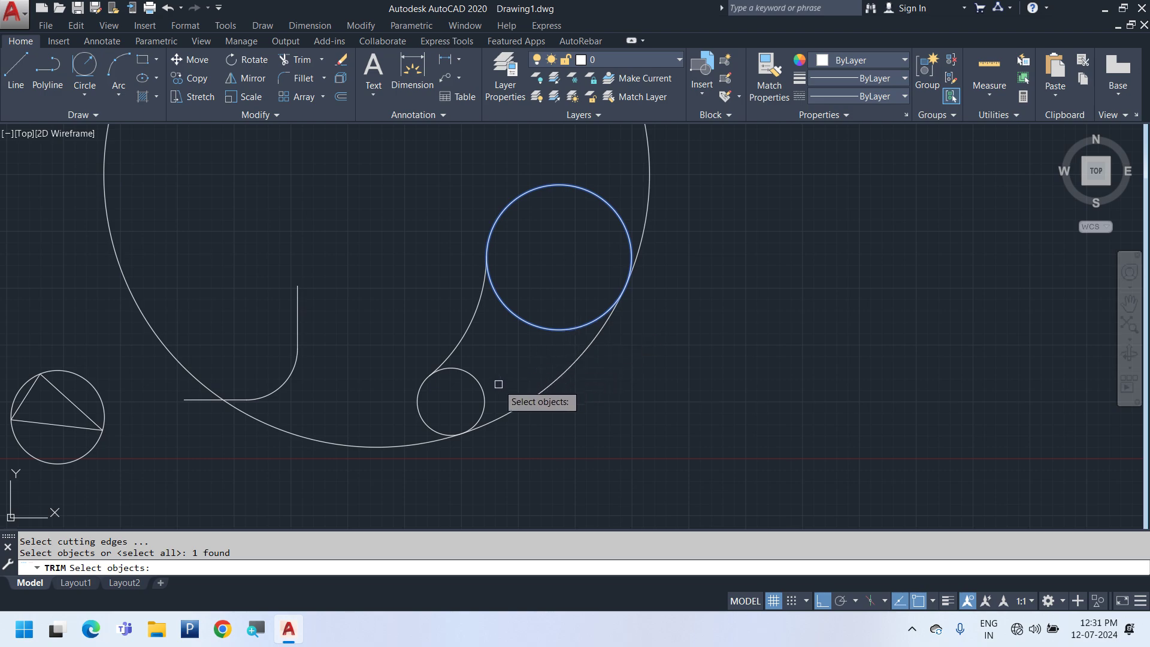
pyautogui.click(480, 386)
pyautogui.press('Return')
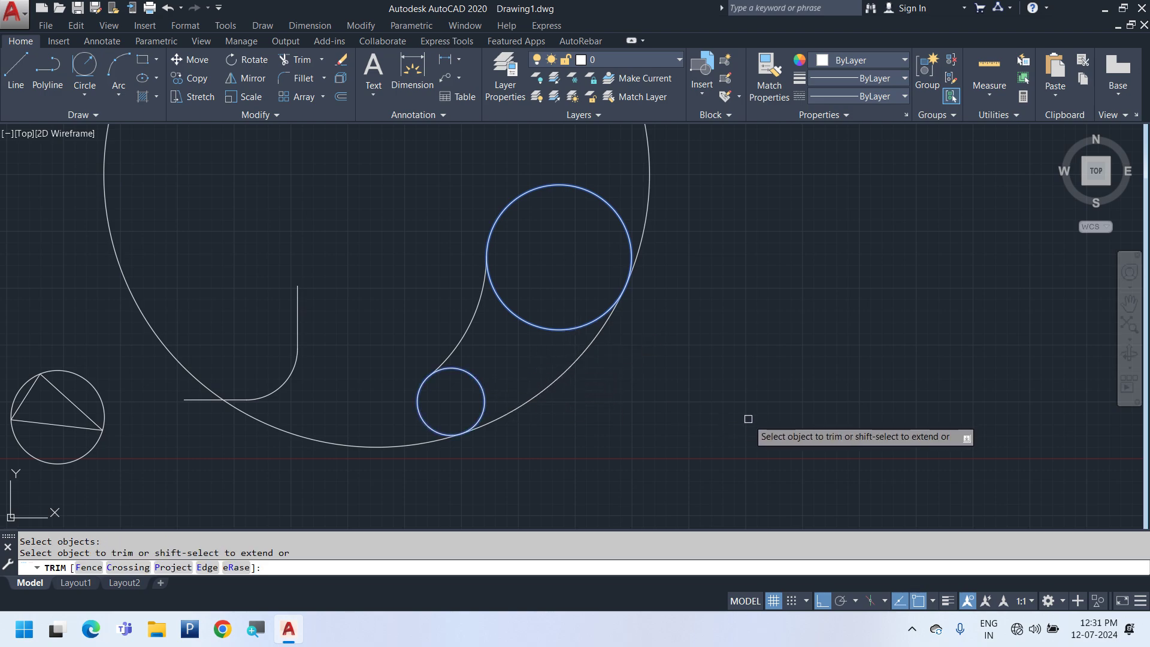
pyautogui.click(379, 447)
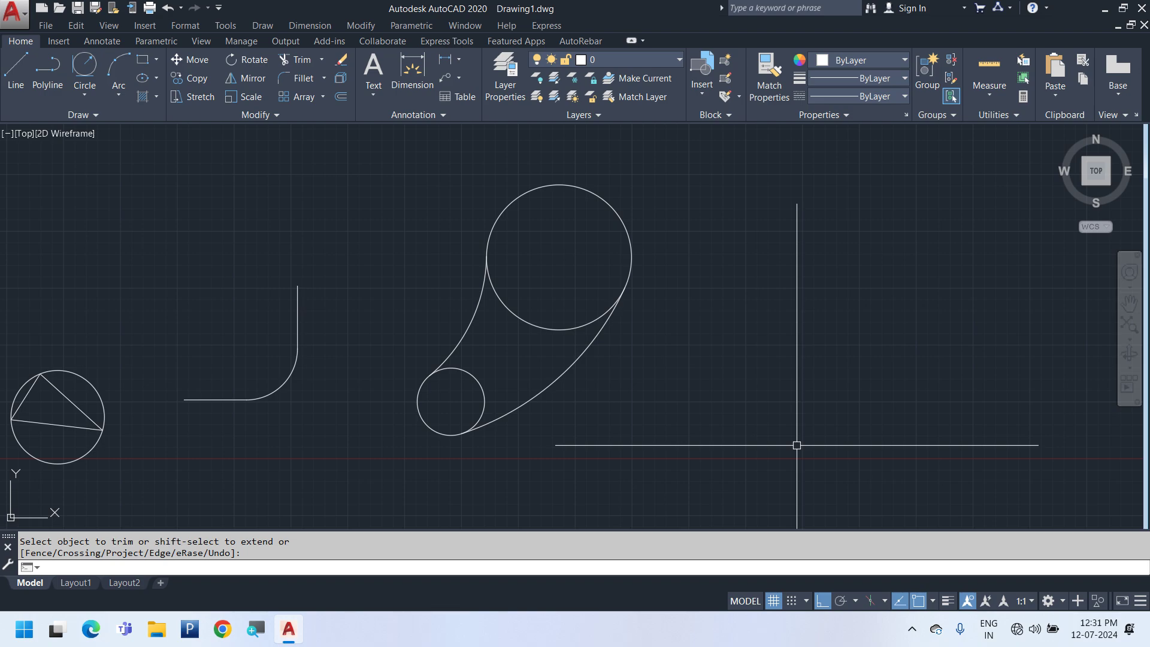
# Draw a Tan, Tan, Radius circle of radius 240 tangent to the small circle's right side and the large circle's bottom
pyautogui.click(83, 95)
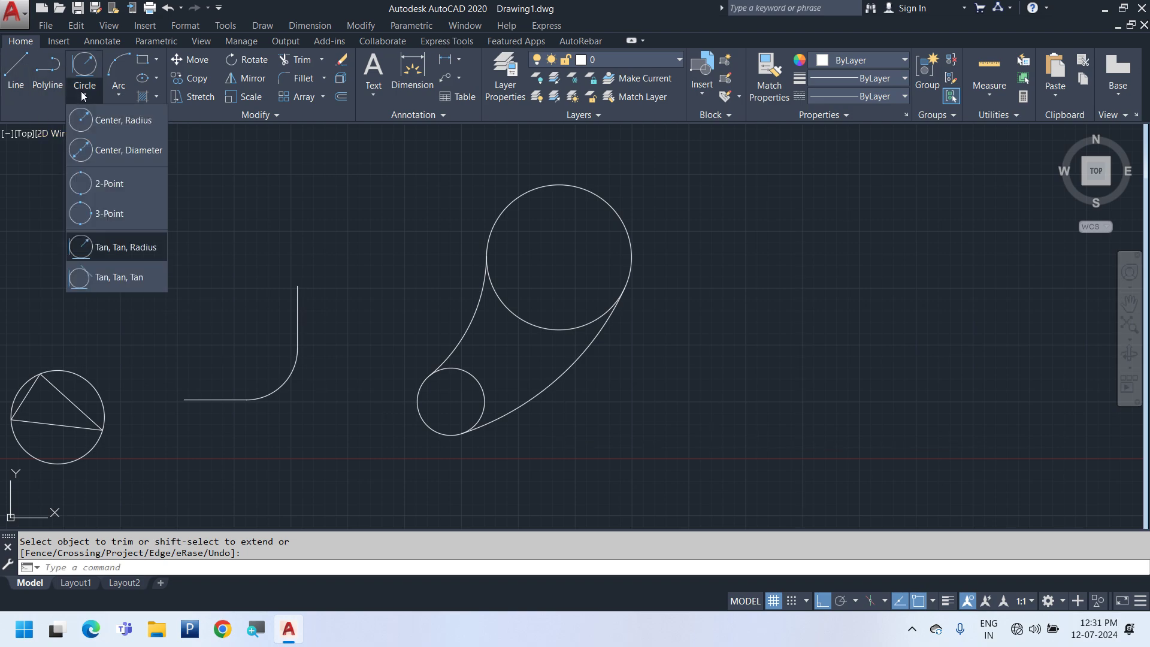
pyautogui.click(132, 256)
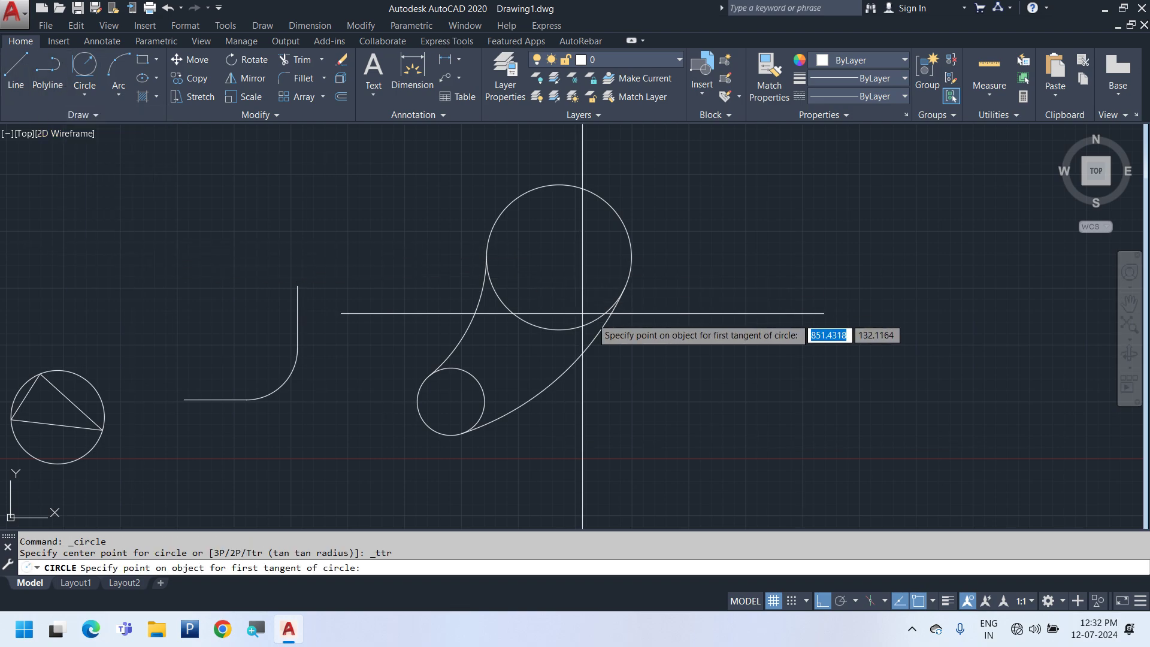
pyautogui.click(486, 403)
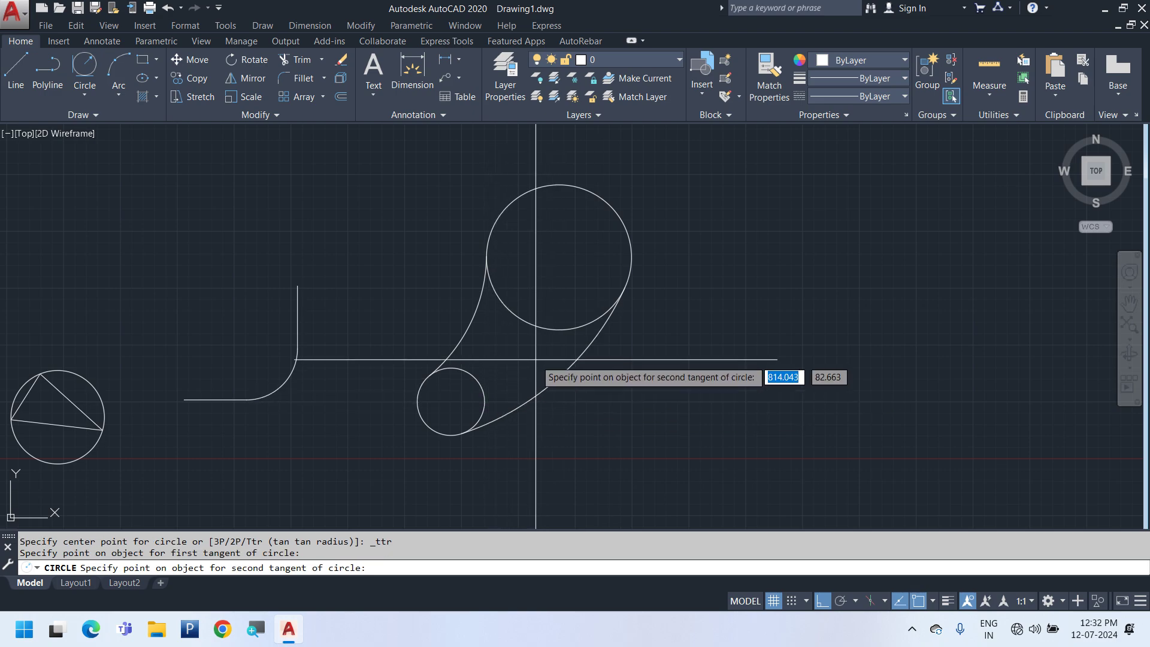
pyautogui.click(556, 330)
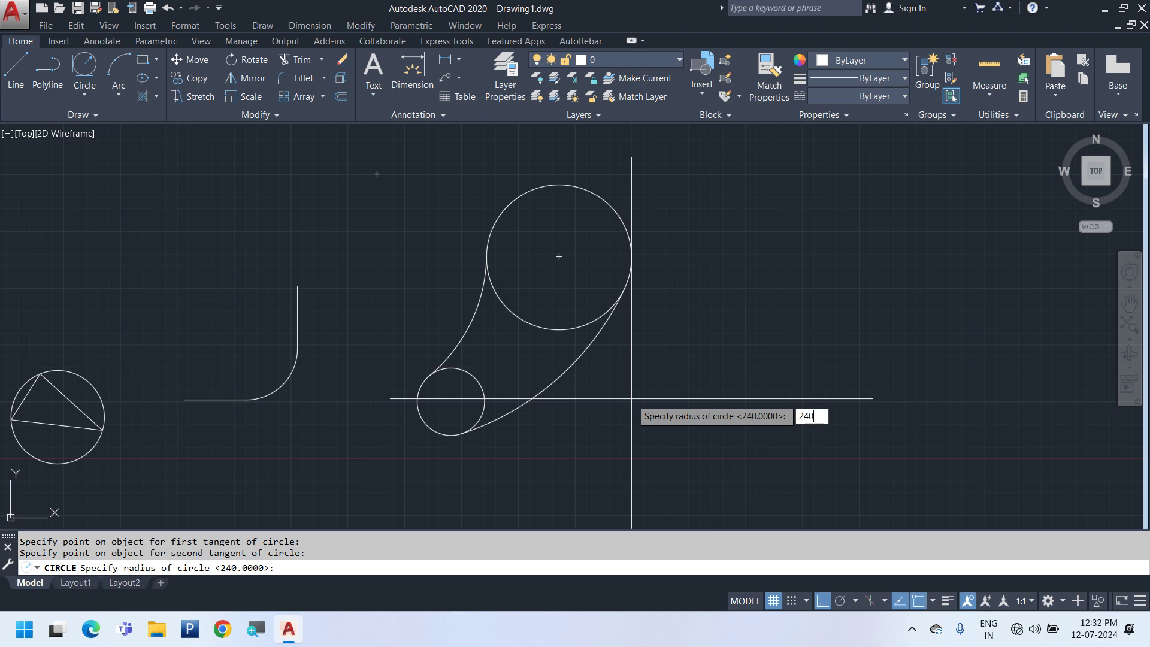
pyautogui.write('240')
pyautogui.press('Return')
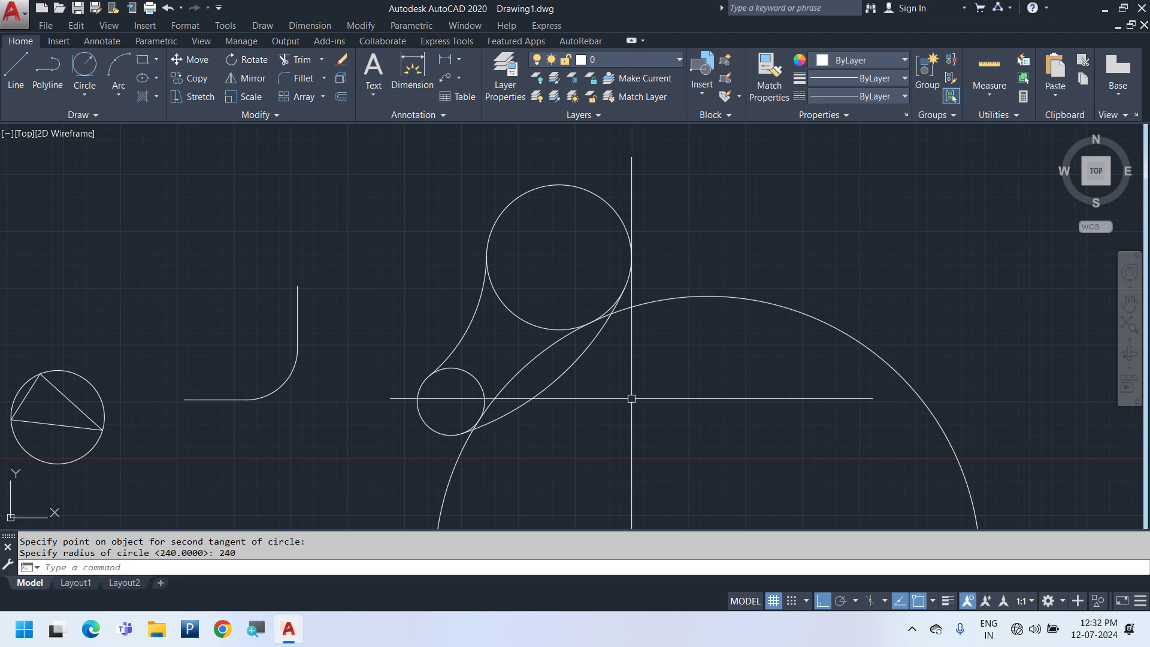
# Trim the new radius 240 circle against the small and large circles, leaving only the inward-curving arc between them
pyautogui.write('tr')
pyautogui.press('Return')
pyautogui.click(536, 326)
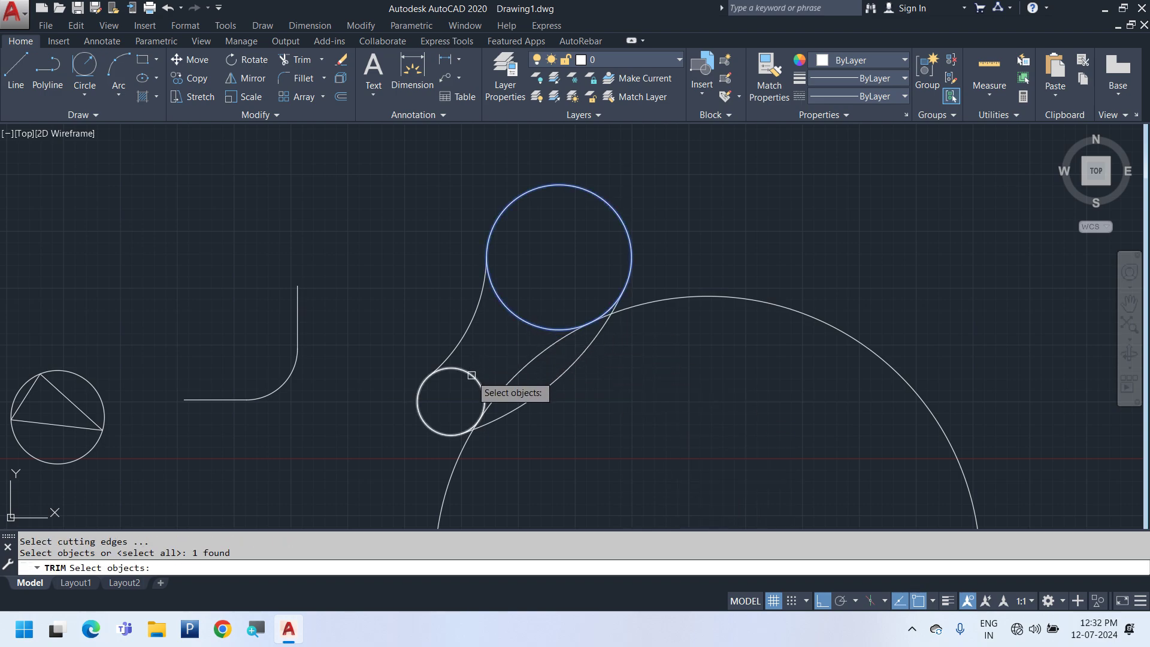
pyautogui.click(473, 376)
pyautogui.press('Return')
pyautogui.click(698, 304)
pyautogui.click(693, 277)
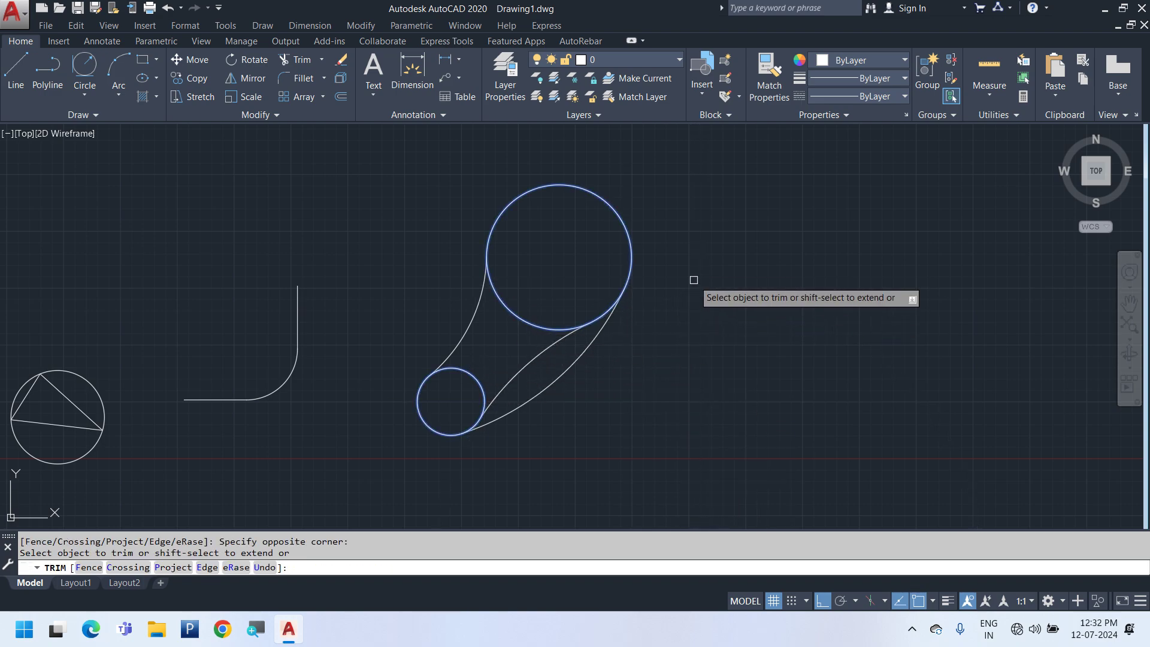
pyautogui.press('Escape')
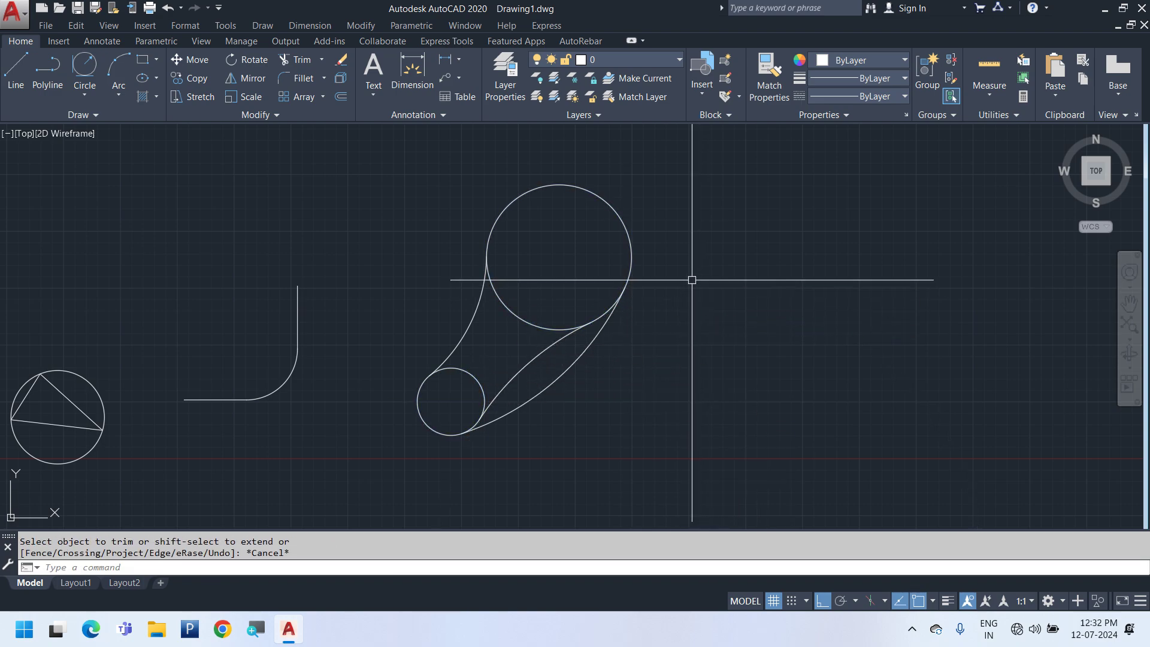
# Erase the inward-curving arc between the small and large circles
pyautogui.click(526, 362)
pyautogui.moveTo(528, 363)
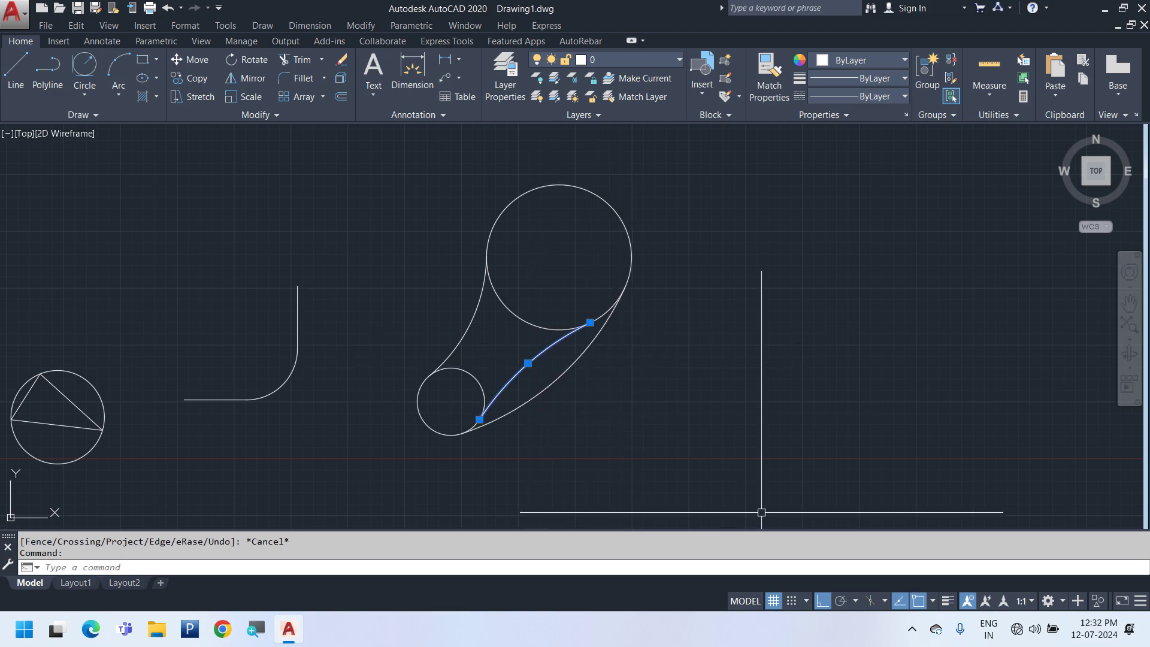
pyautogui.moveTo(536, 455); pyautogui.dragTo(342, 416, button='middle')
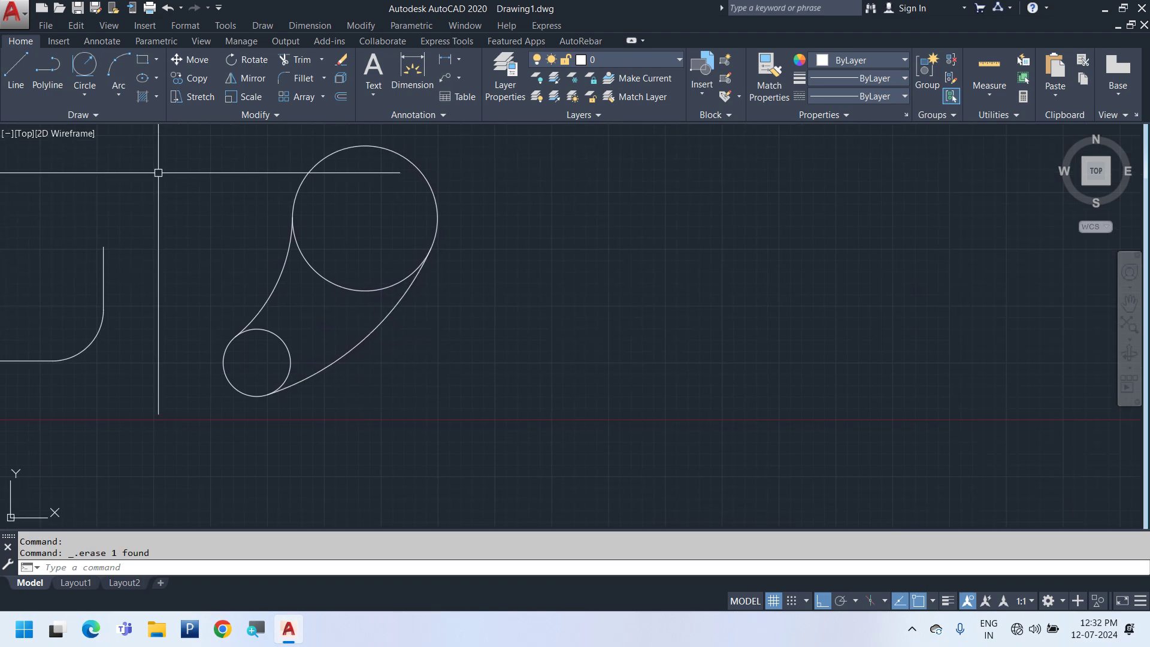
pyautogui.click(99, 100)
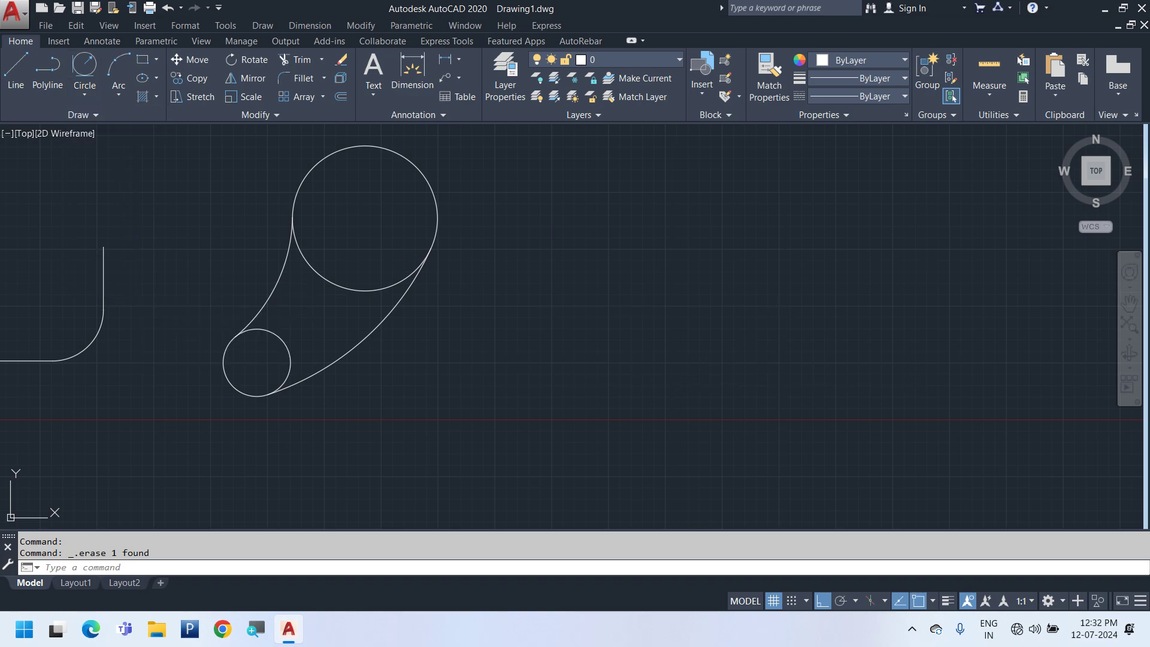
pyautogui.click(675, 383)
pyautogui.click(798, 359)
# Draw a closed triangle of three slanted lines with Ortho off in the empty area to the right of the connected circles
pyautogui.moveTo(798, 360); pyautogui.dragTo(553, 422, button='middle')
pyautogui.write('l')
pyautogui.press('Return')
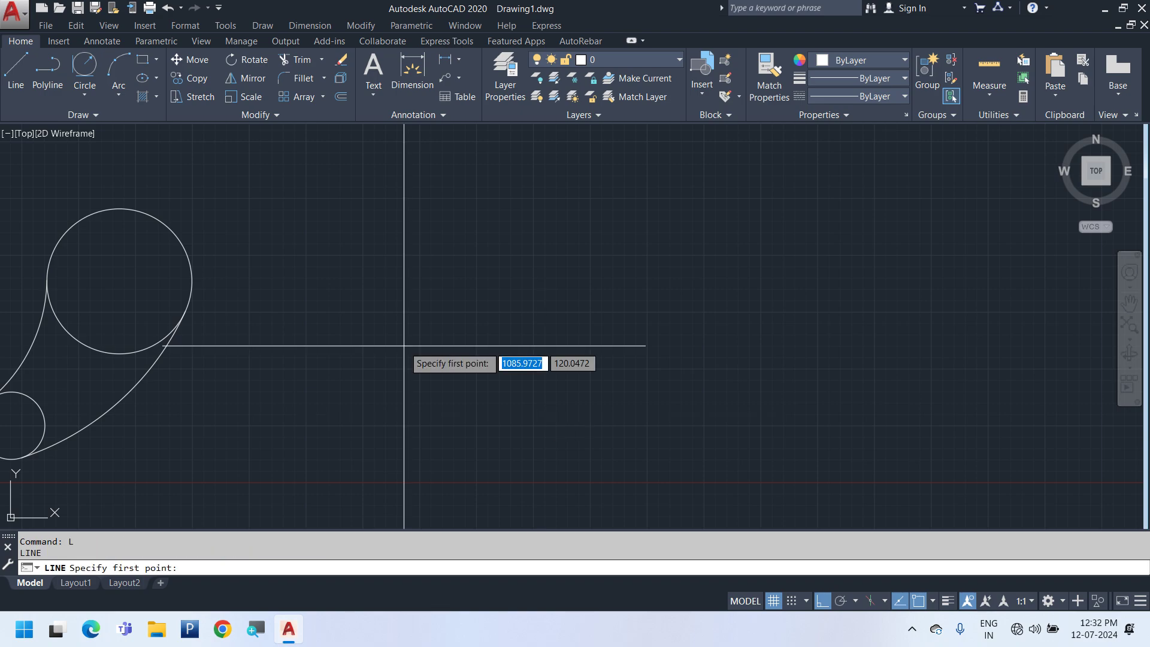
pyautogui.click(408, 211)
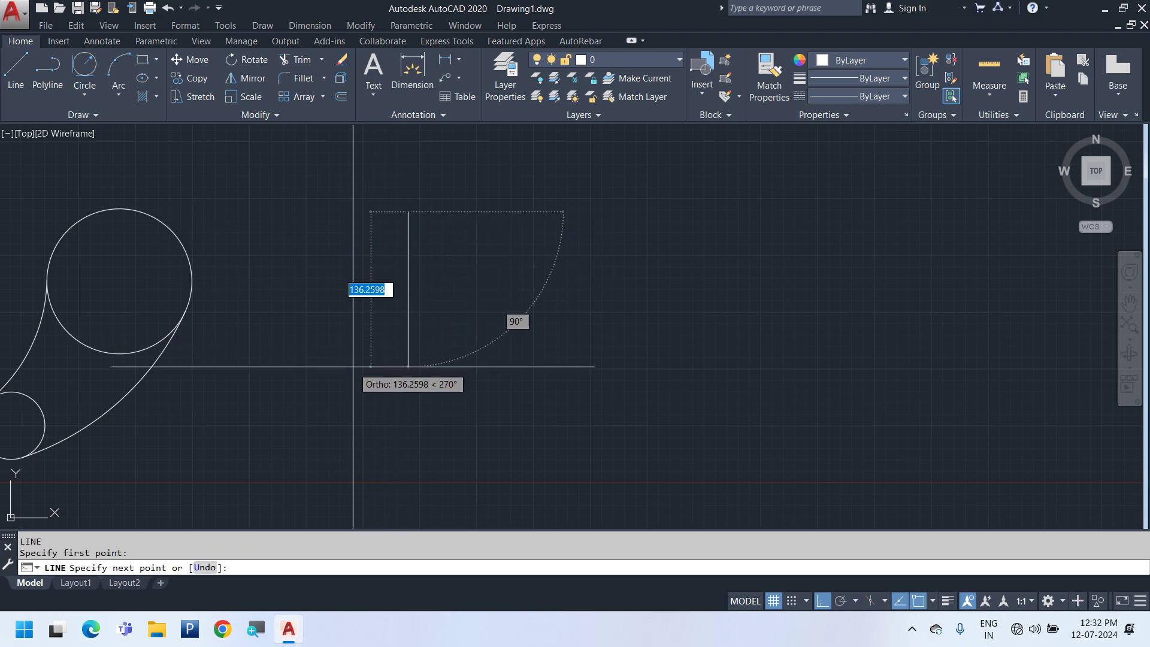
pyautogui.press('F8')
pyautogui.click(320, 400)
pyautogui.click(552, 510)
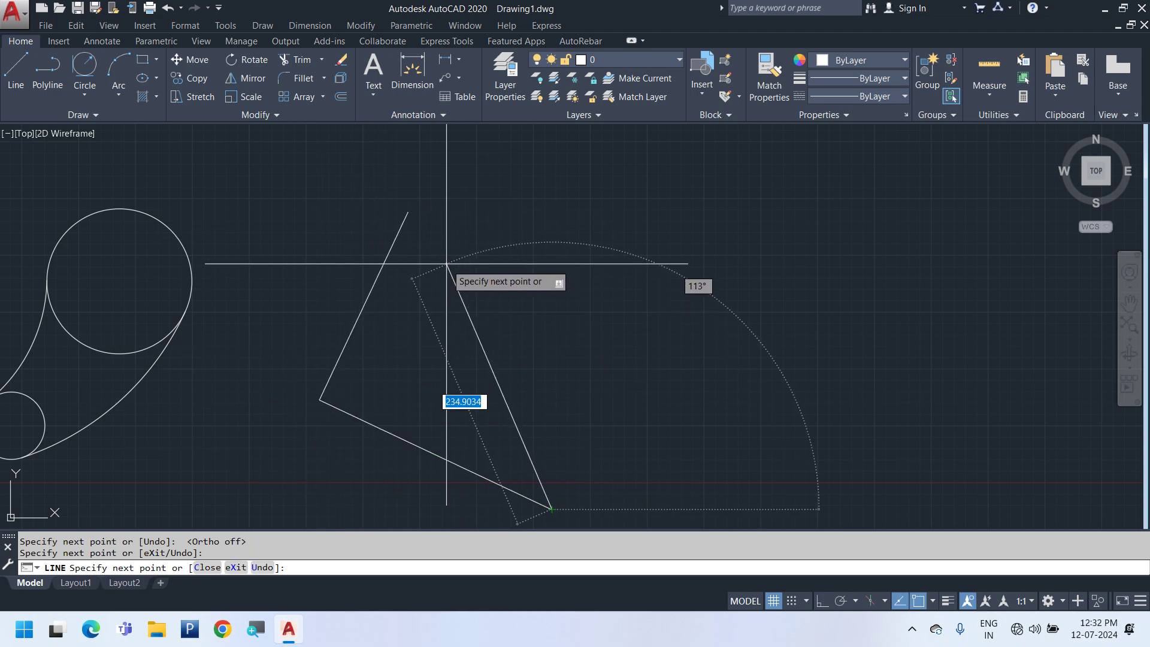
pyautogui.click(409, 211)
pyautogui.press('Escape')
pyautogui.moveTo(524, 352); pyautogui.dragTo(391, 278, button='middle')
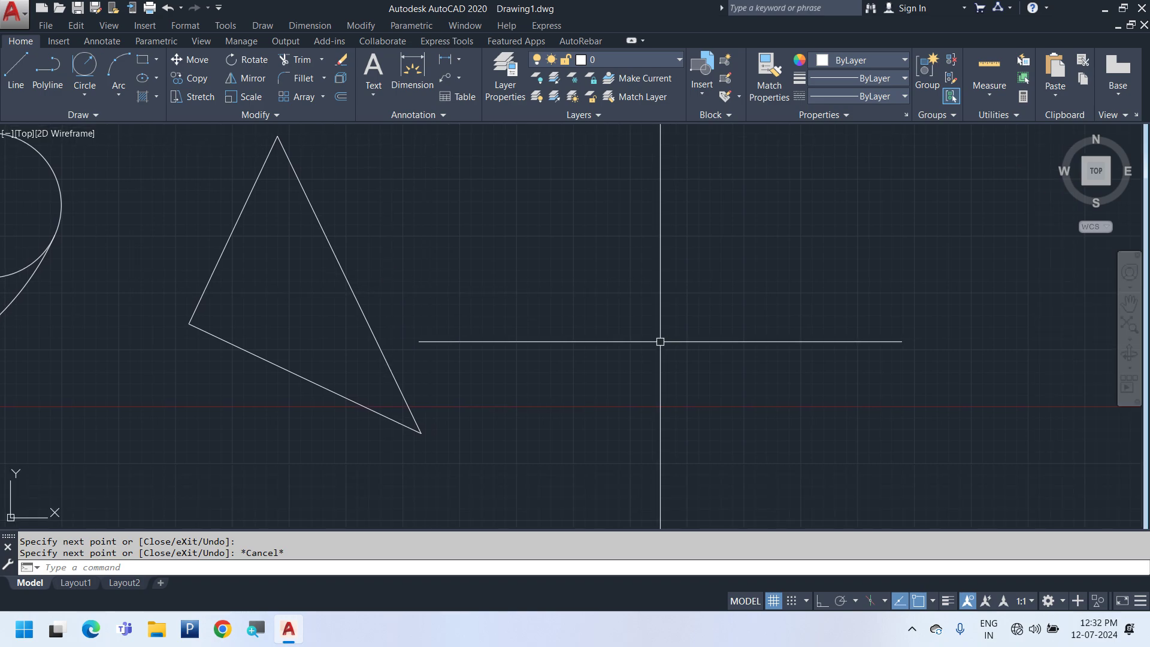
# Draw three separate circles to the right of the triangle, with radii of about 28, 40 and 44
pyautogui.write('c')
pyautogui.press('Return')
pyautogui.moveTo(672, 252); pyautogui.dragTo(599, 314, button='middle')
pyautogui.click(541, 210)
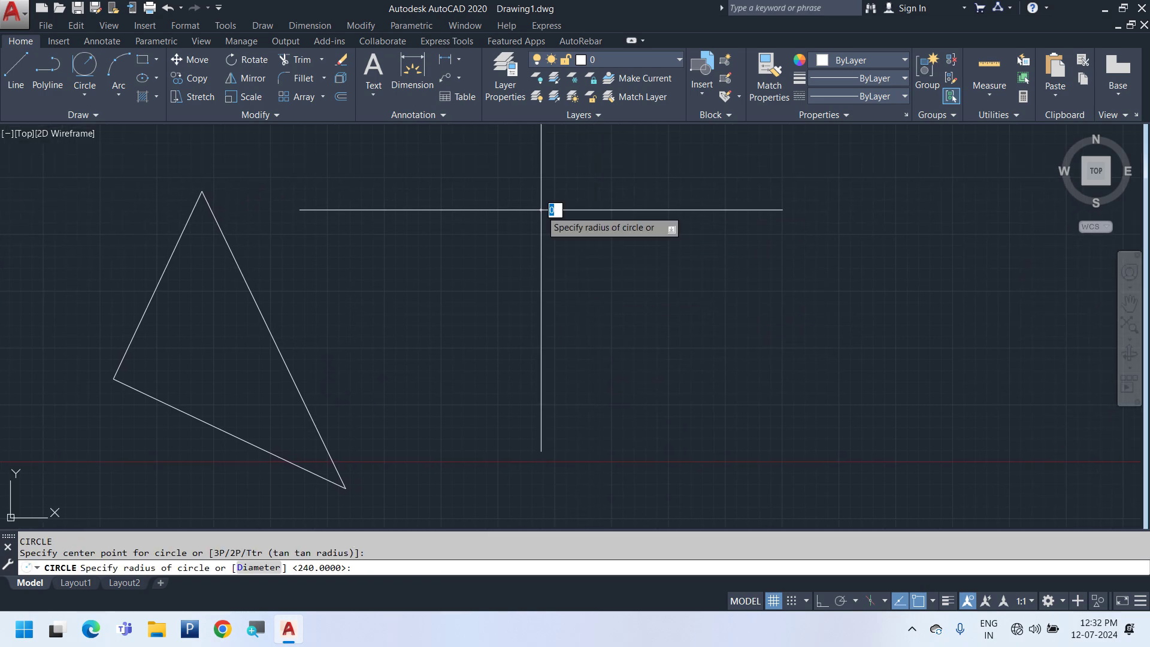
pyautogui.click(542, 243)
pyautogui.press('Return')
pyautogui.click(693, 339)
pyautogui.click(672, 380)
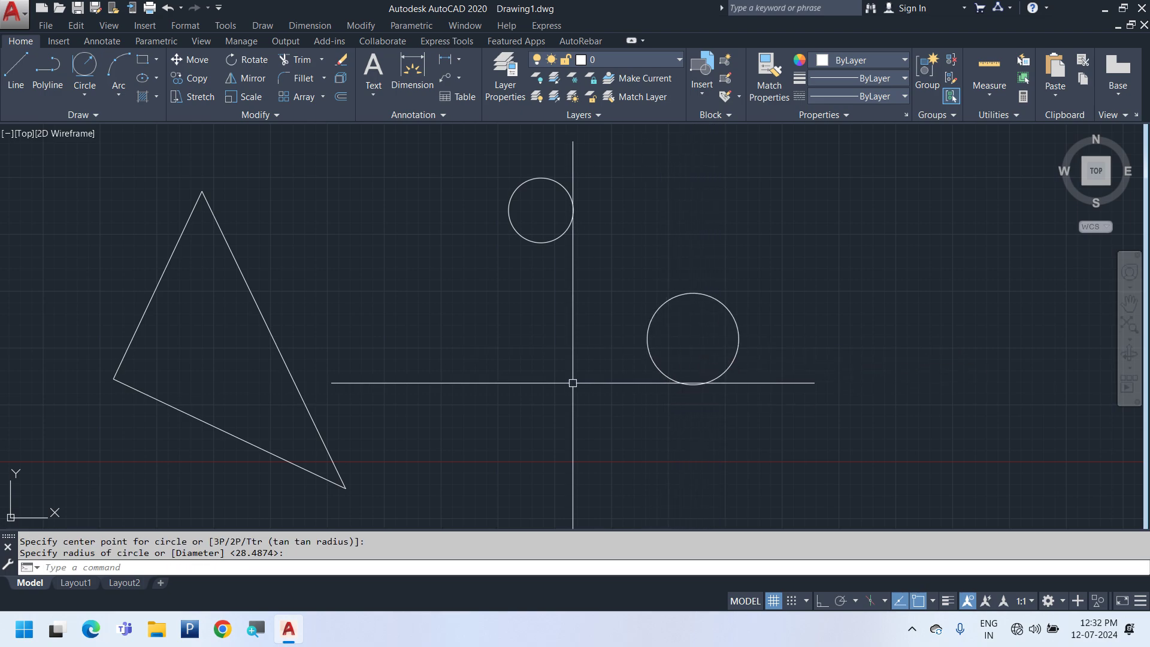
pyautogui.press('Return')
pyautogui.click(492, 371)
pyautogui.click(527, 407)
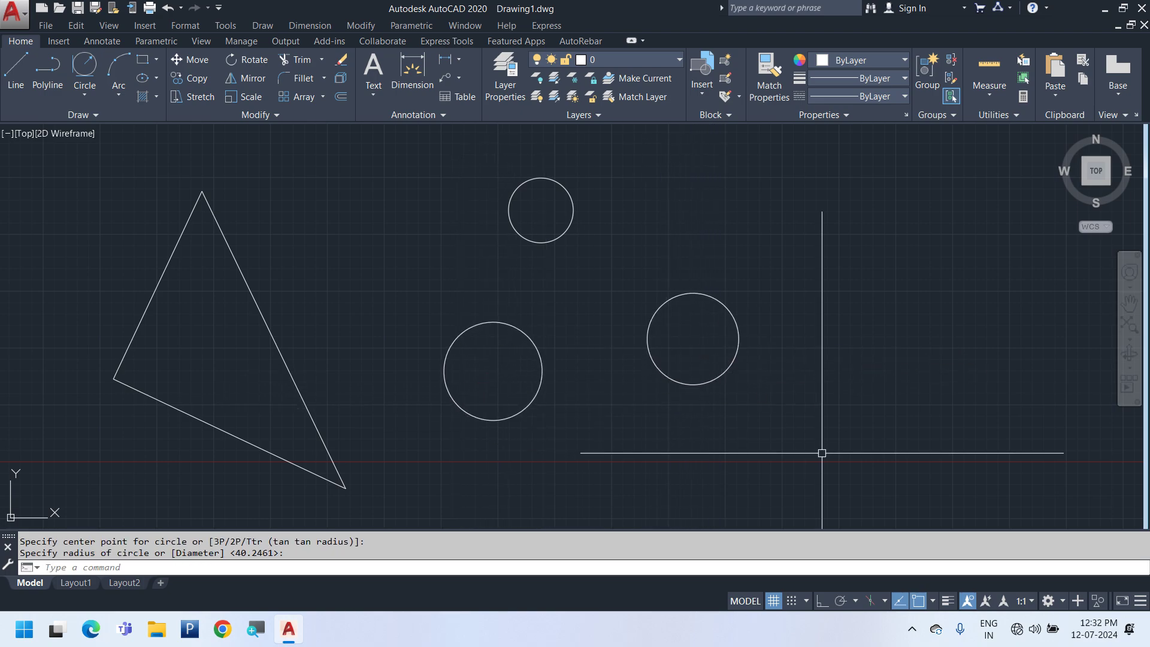
# Draw a single slanted line in the empty area to the right of the three circles
pyautogui.moveTo(981, 302); pyautogui.dragTo(664, 301, button='middle')
pyautogui.click(16, 72)
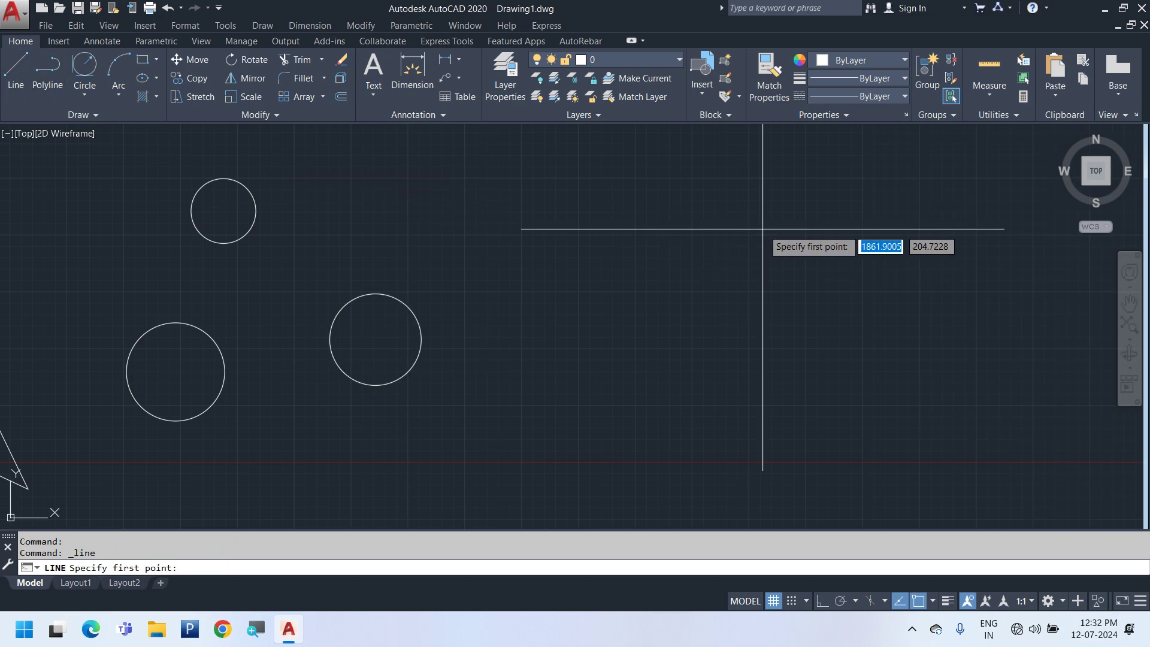
pyautogui.click(689, 155)
pyautogui.click(614, 340)
pyautogui.press('Escape')
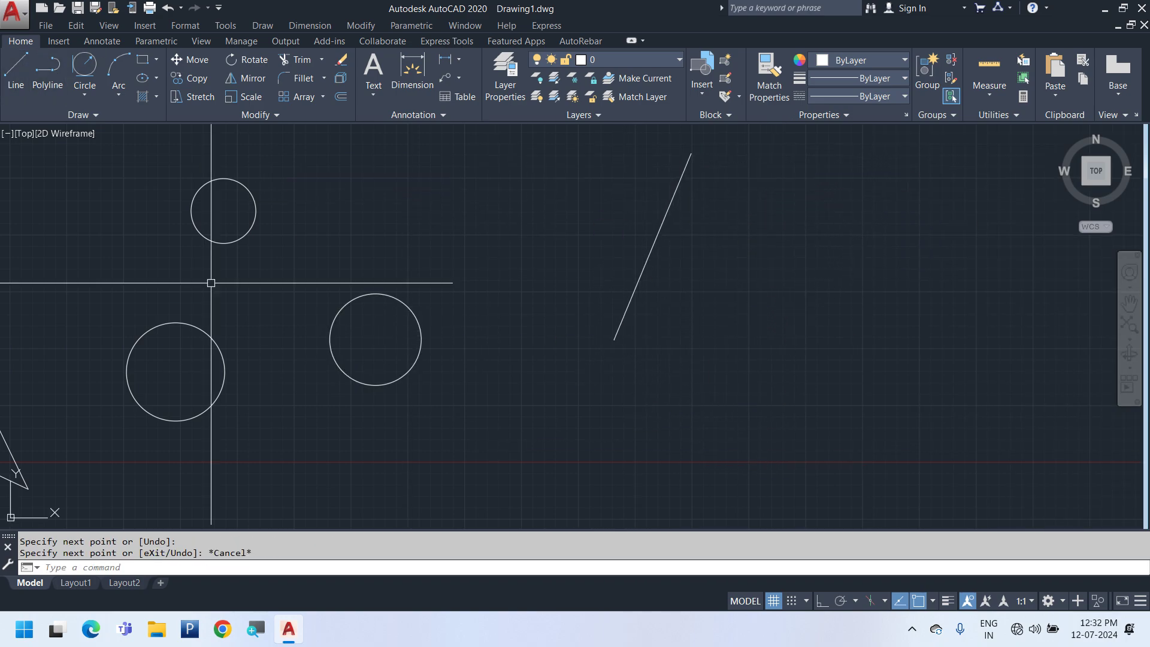
# Draw a 2-Point circle below and right of the slanted line, and a center-radius circle above and right of it
pyautogui.click(85, 92)
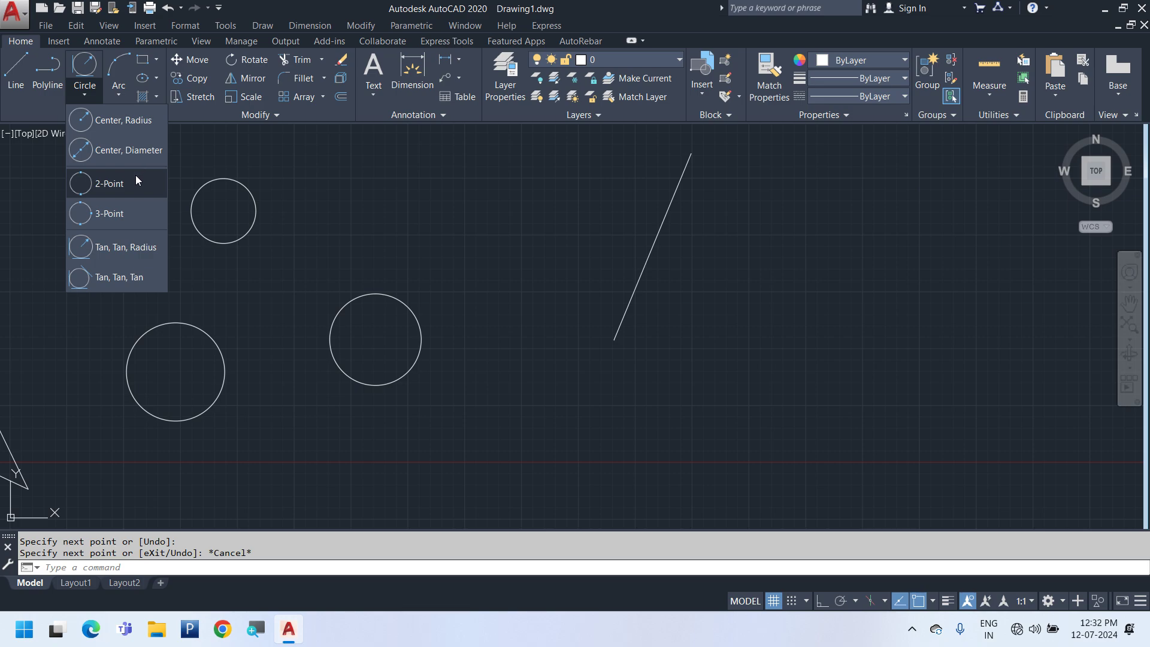
pyautogui.click(135, 177)
pyautogui.click(802, 384)
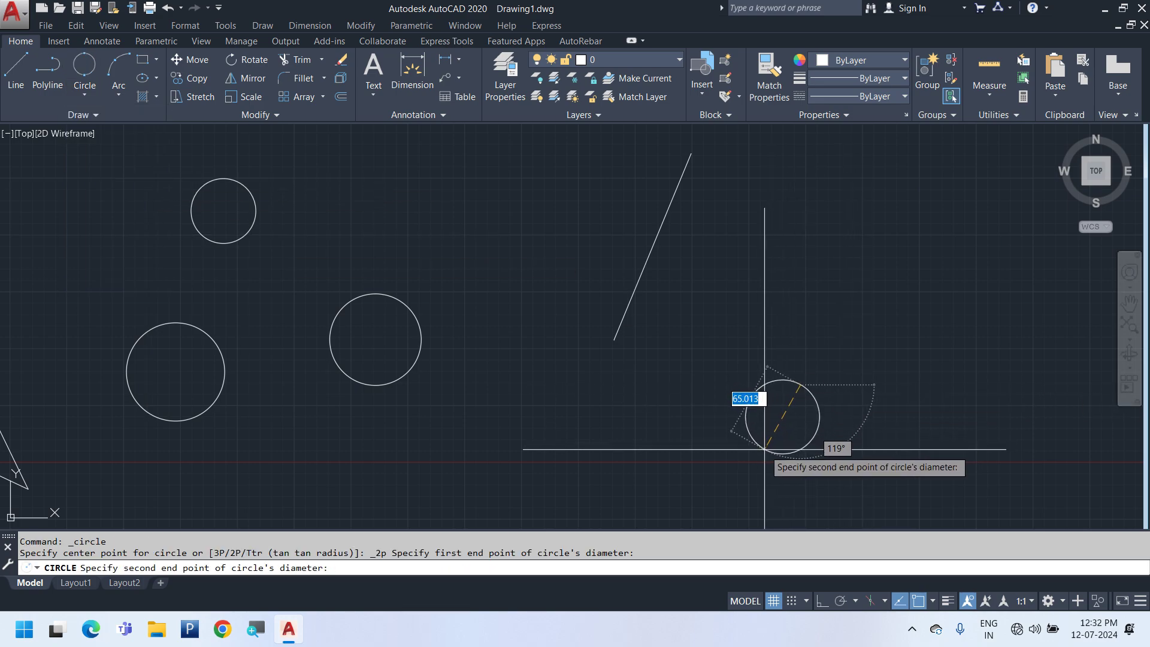
pyautogui.click(725, 453)
pyautogui.press('Return')
pyautogui.click(872, 202)
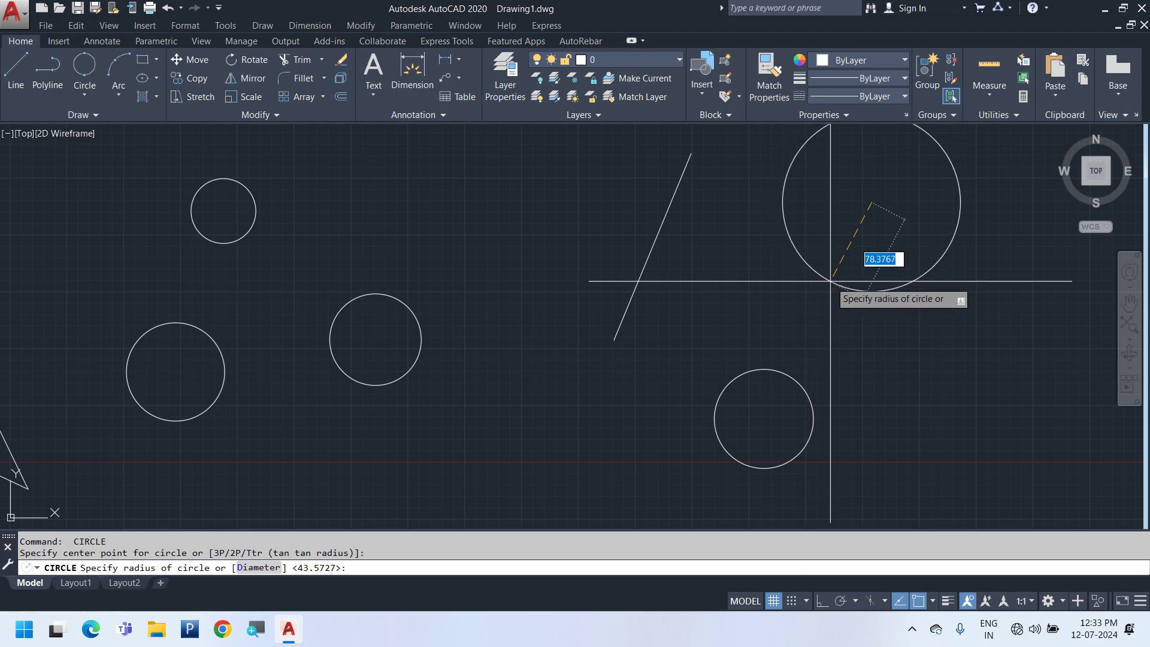
pyautogui.click(877, 261)
# Draw a Tan, Tan, Tan circle inside the triangle, tangent to all three of its sides
pyautogui.scroll(-2, 590, 426)
pyautogui.scroll(4, 590, 426)
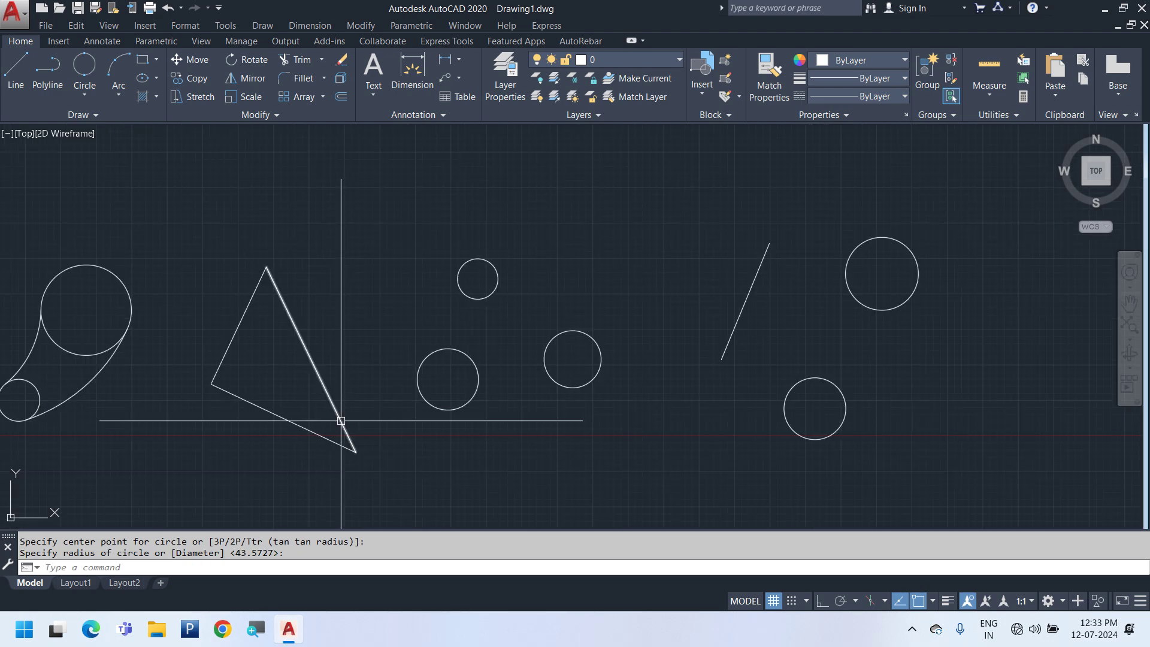
pyautogui.click(85, 94)
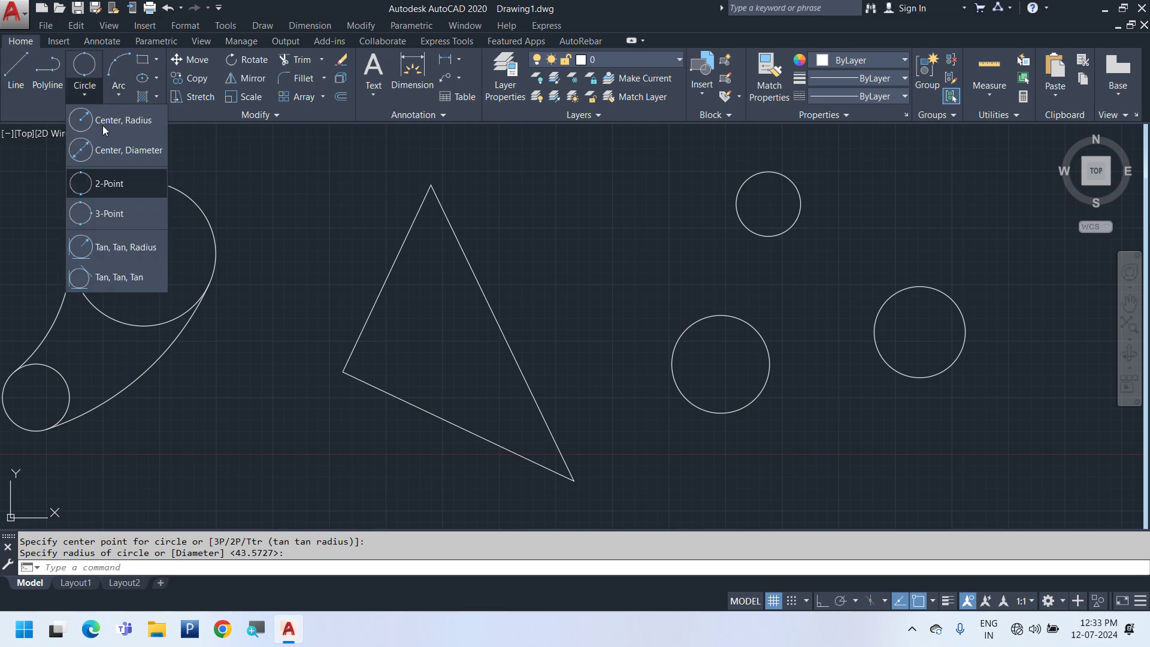
pyautogui.click(160, 278)
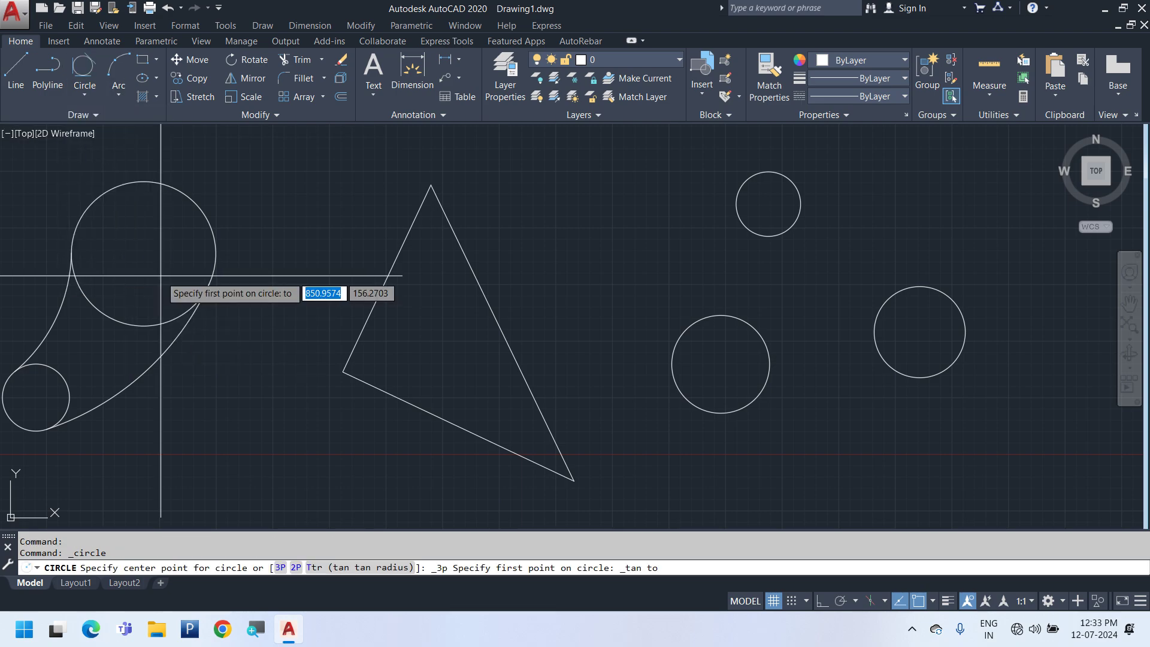
pyautogui.click(384, 303)
pyautogui.click(487, 300)
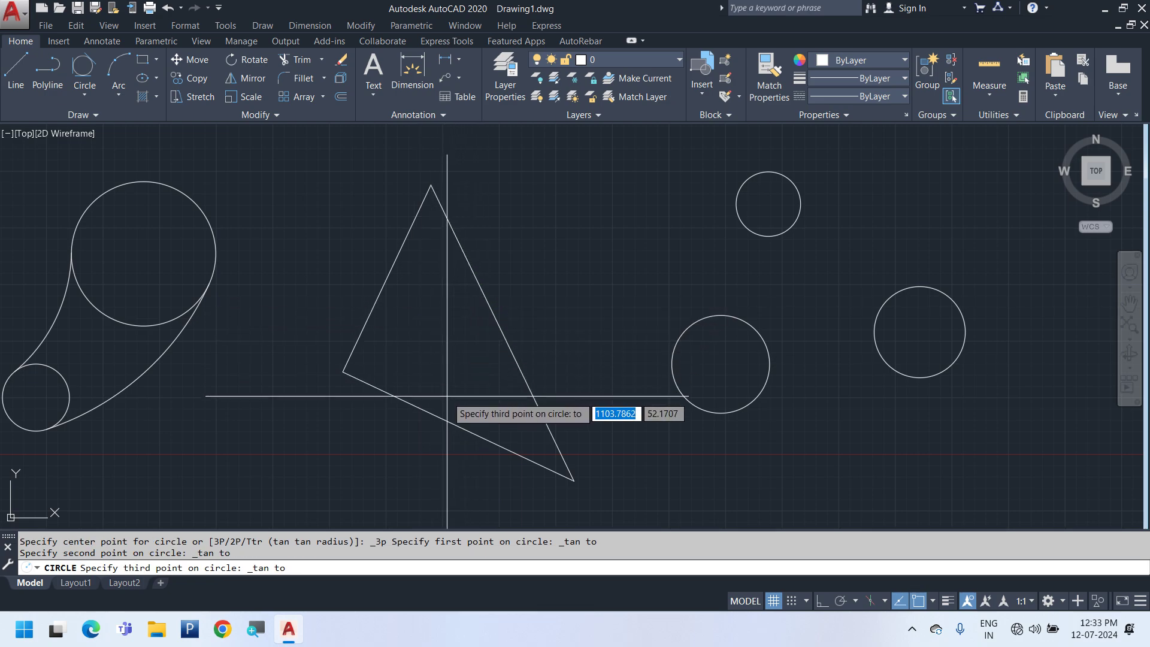
pyautogui.click(441, 417)
# Draw a Tan, Tan, Tan circle between the three separate circles, tangent to their inward-facing sides
pyautogui.moveTo(549, 430); pyautogui.dragTo(379, 388, button='middle')
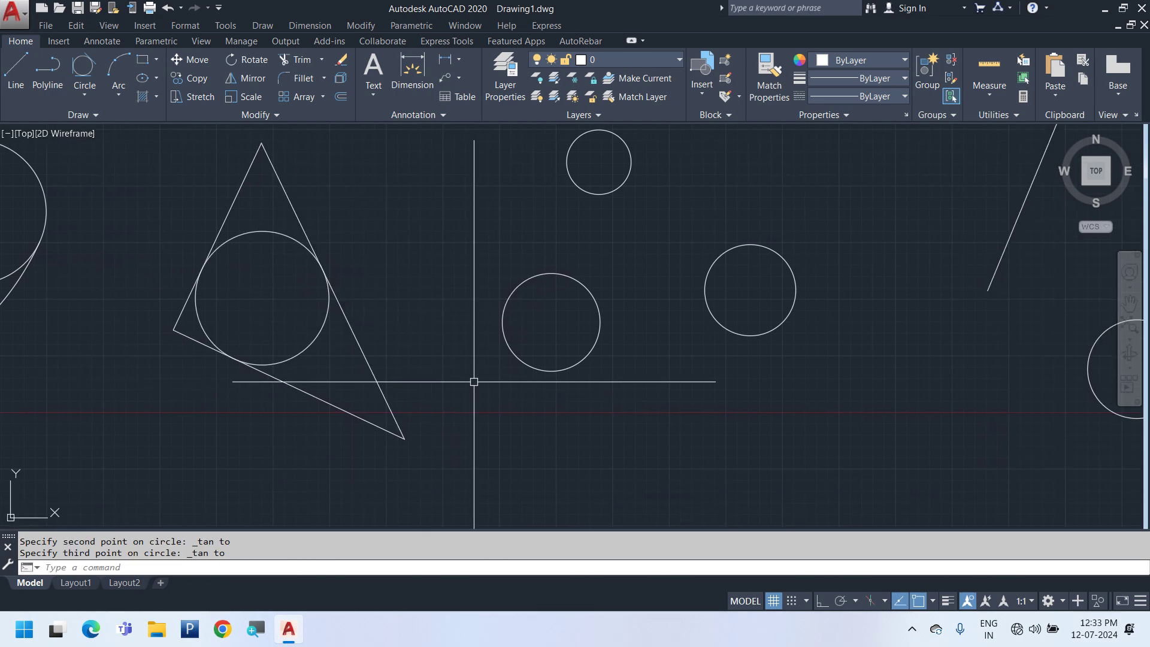
pyautogui.click(92, 66)
pyautogui.moveTo(403, 231); pyautogui.dragTo(269, 289, button='middle')
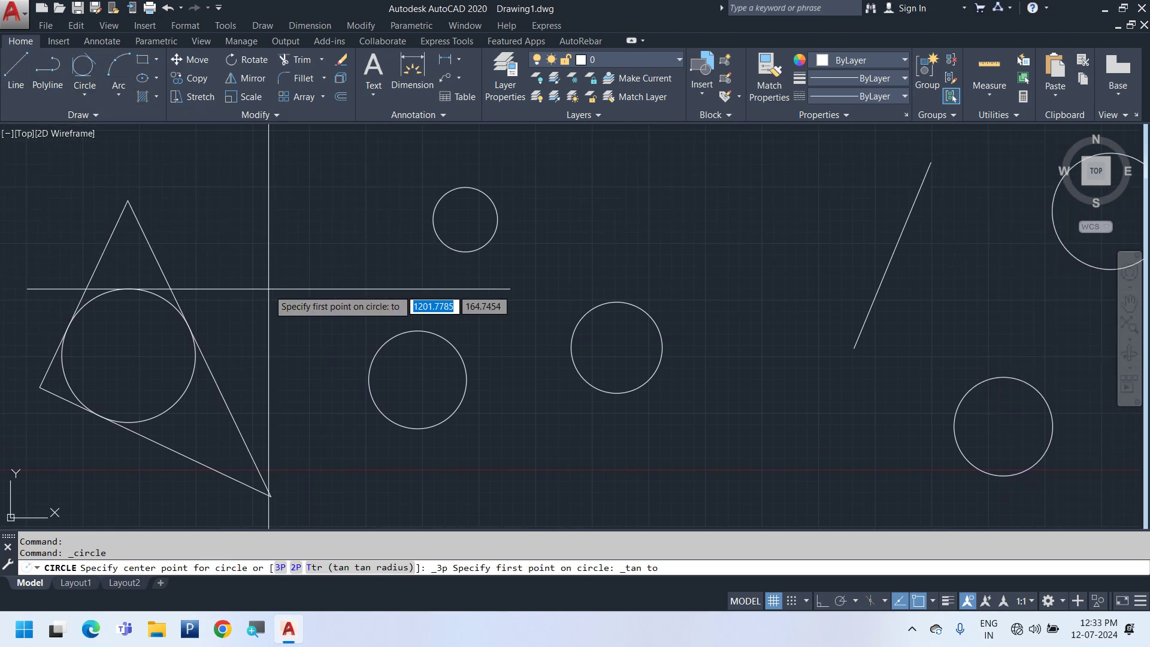
pyautogui.click(486, 248)
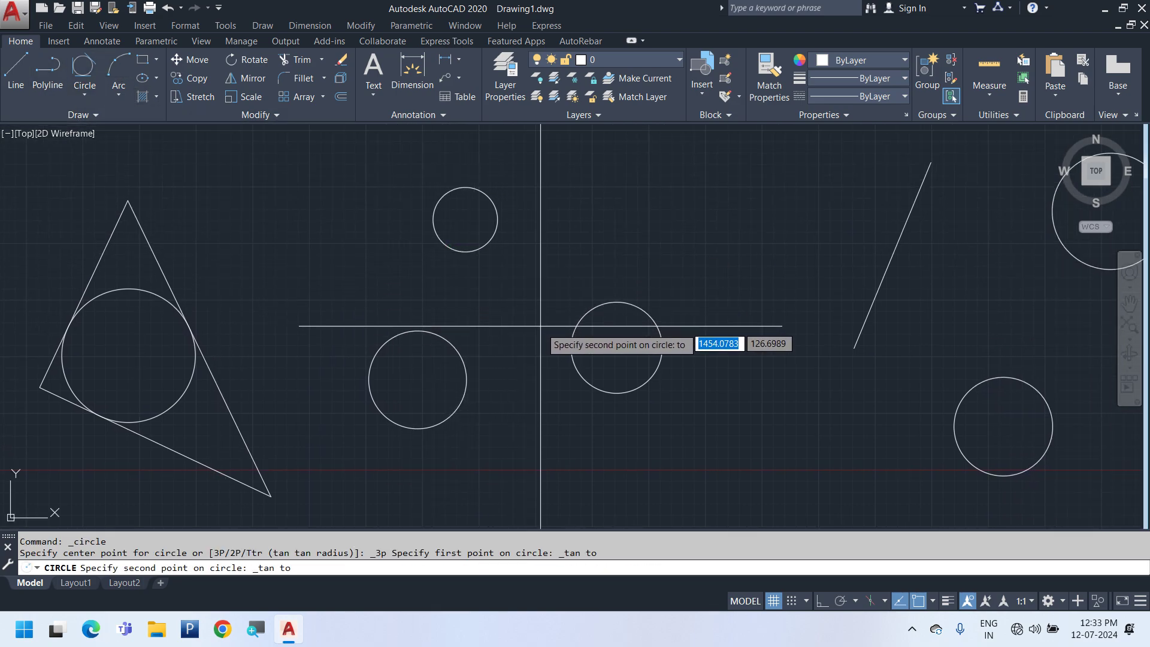
pyautogui.click(570, 335)
pyautogui.click(469, 358)
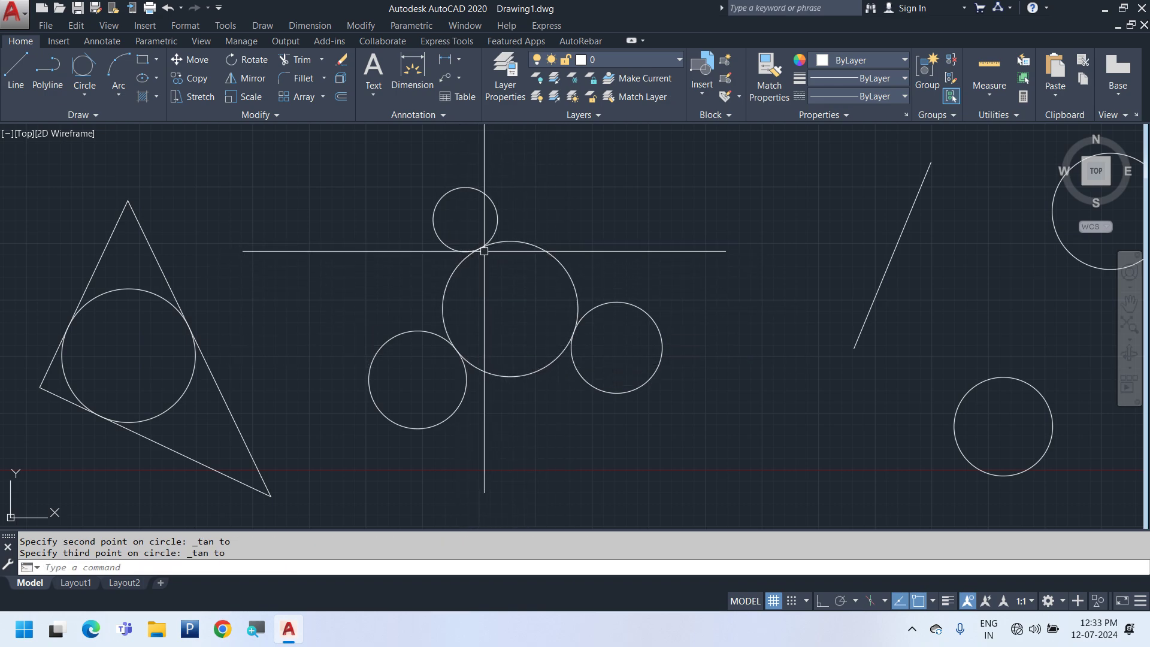
# Draw a Tan, Tan, Tan circle enclosing the three separate circles, tangent to their outer sides
pyautogui.click(71, 67)
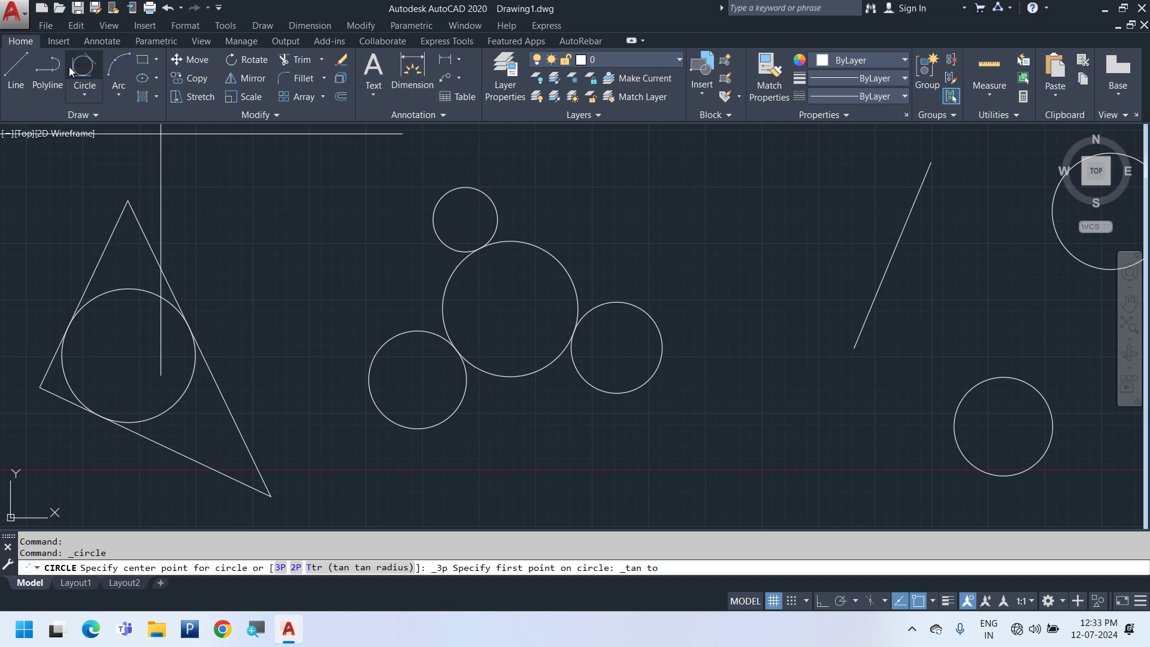
pyautogui.click(467, 177)
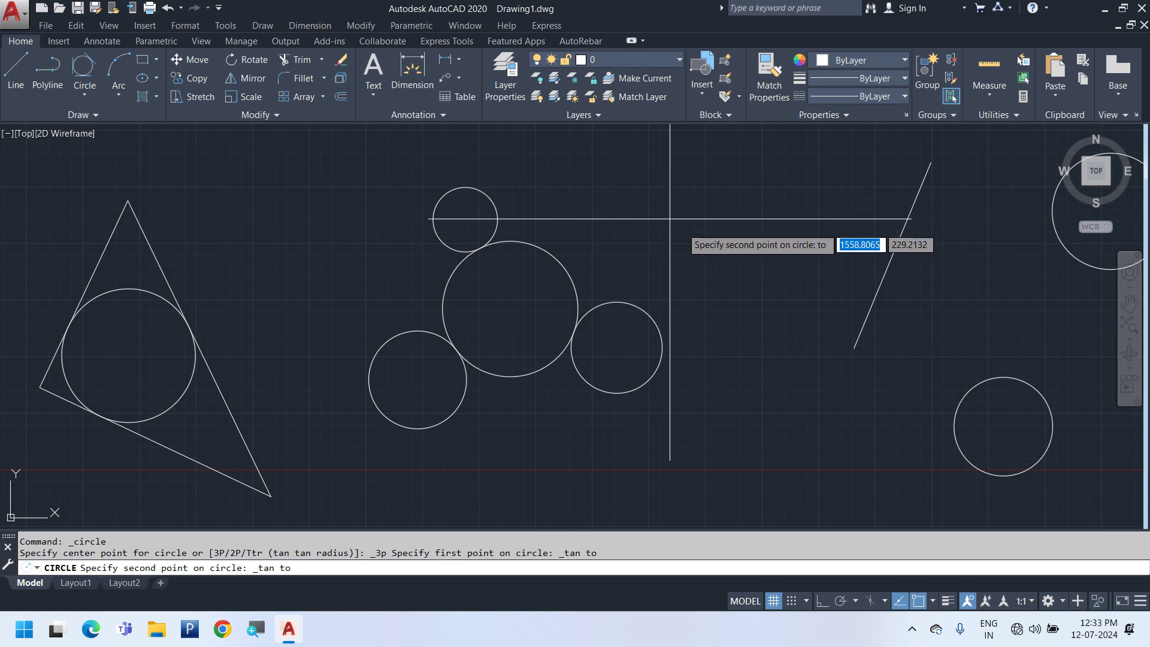
pyautogui.click(663, 349)
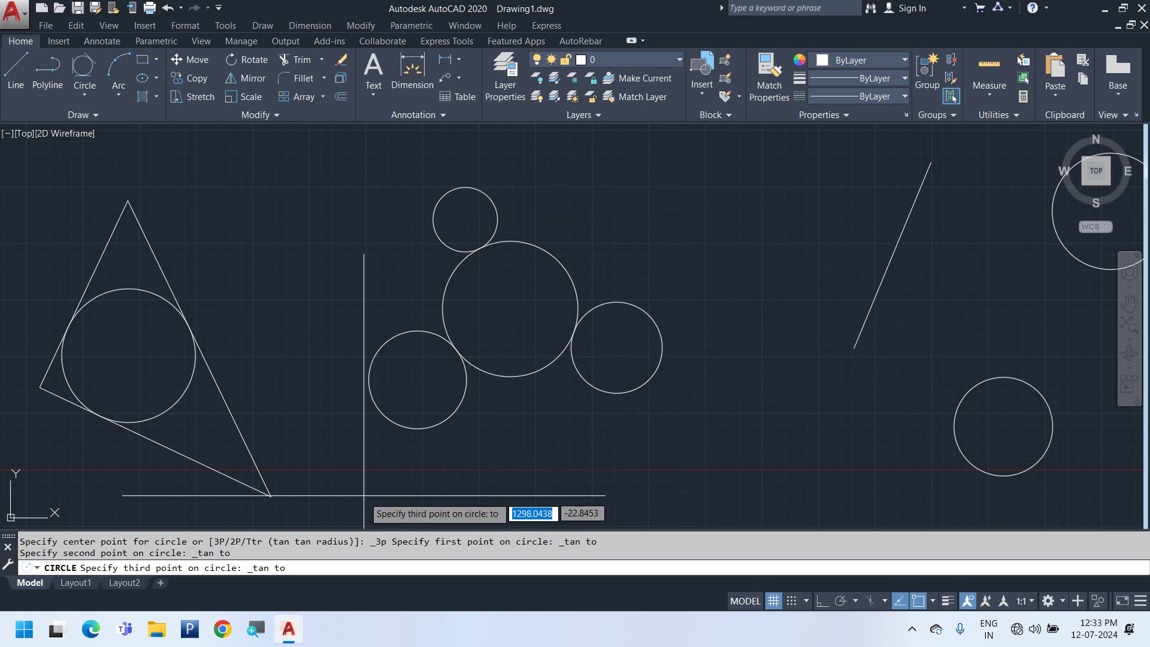
pyautogui.click(385, 417)
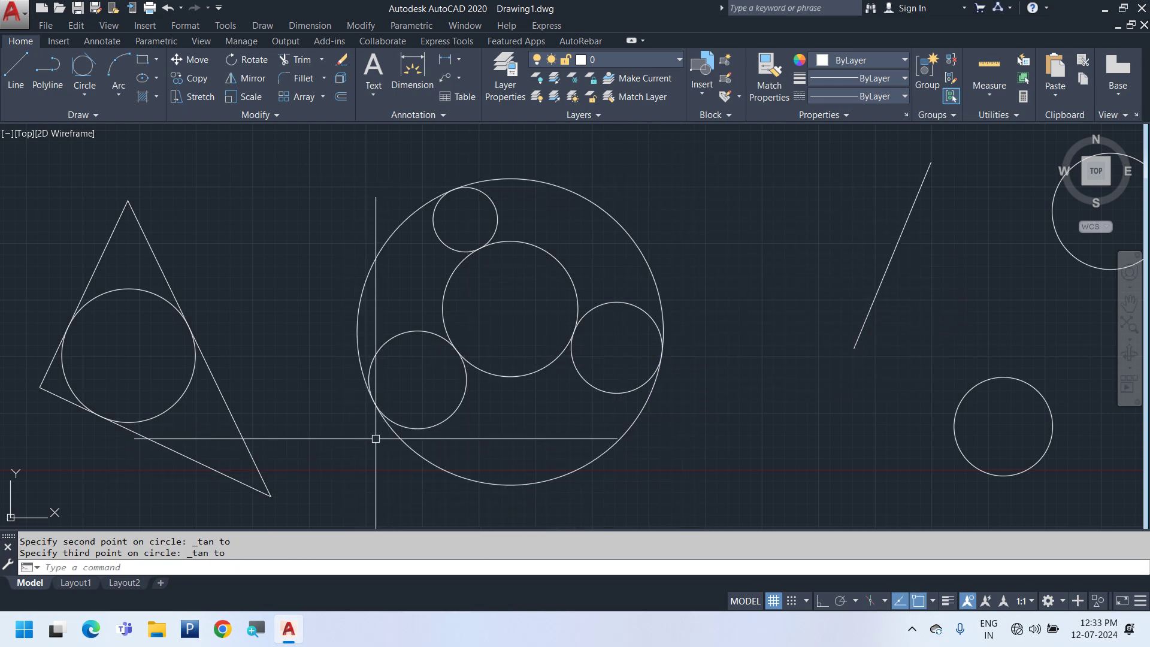
# Draw a Tan, Tan, Tan circle tangent to the slanted line and the inner sides of the two circles beside it
pyautogui.moveTo(681, 465); pyautogui.dragTo(366, 468, button='middle')
pyautogui.click(81, 66)
pyautogui.moveTo(614, 355); pyautogui.dragTo(385, 347, button='middle')
pyautogui.click(361, 246)
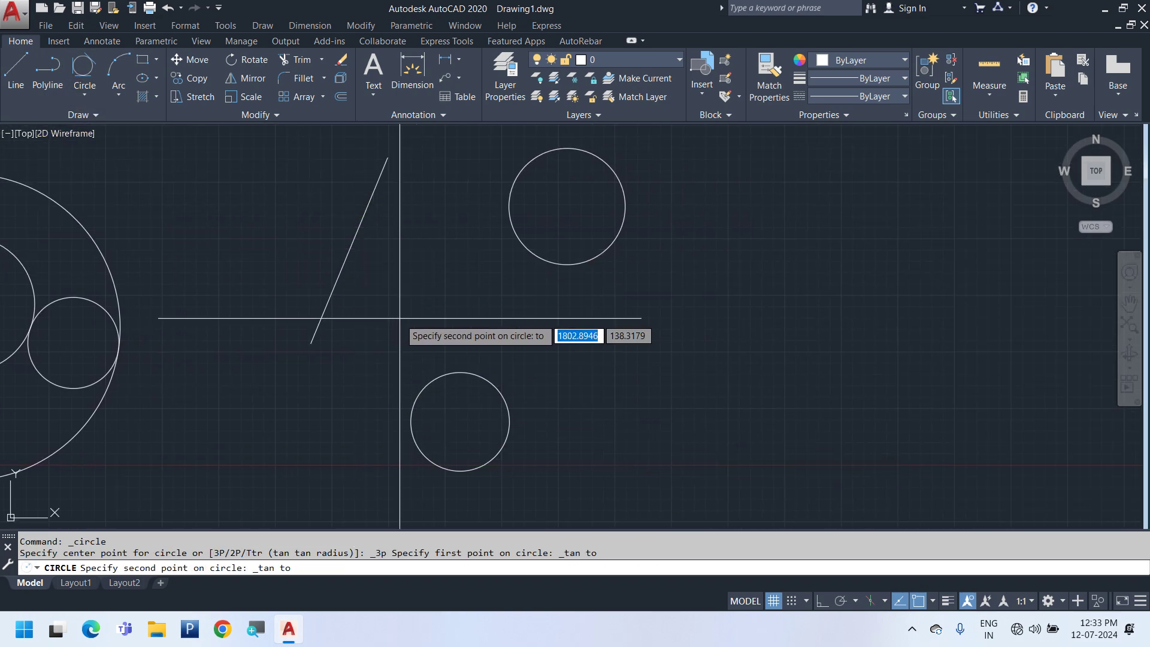
pyautogui.click(427, 382)
pyautogui.click(513, 247)
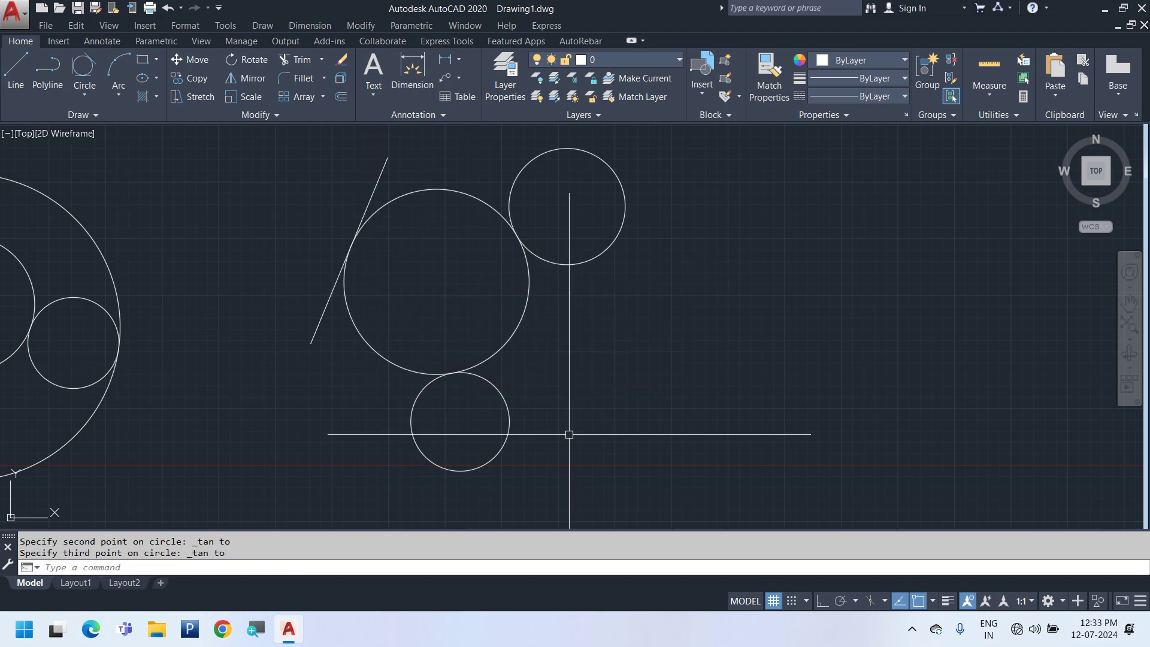
pyautogui.scroll(-4, 569, 435)
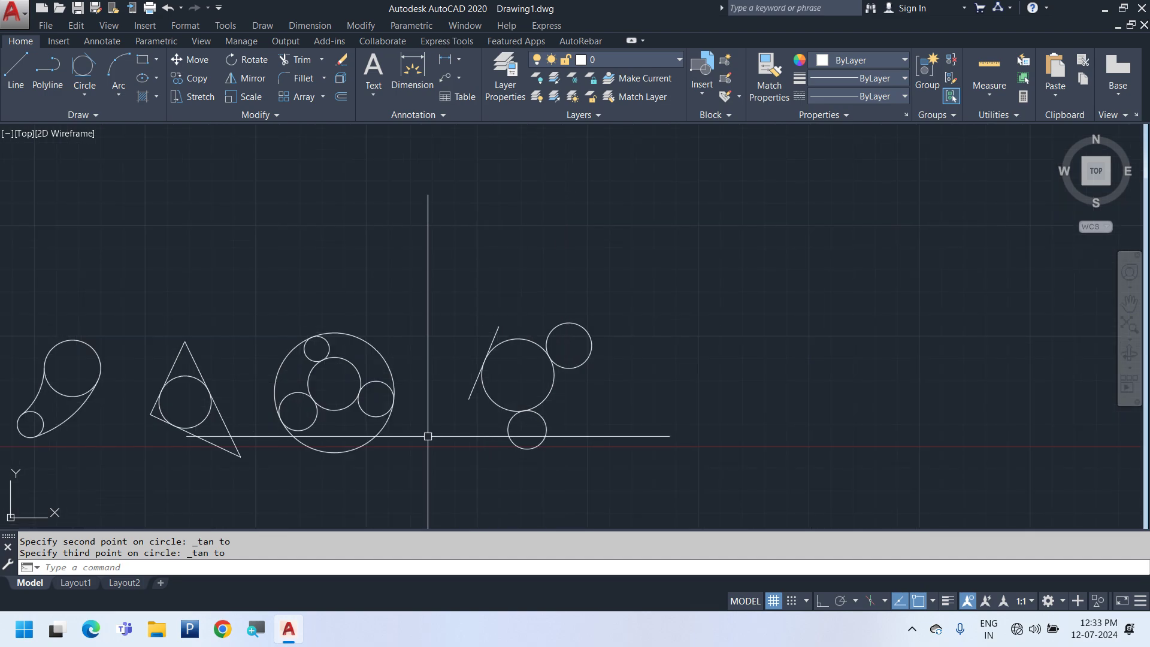
pyautogui.moveTo(428, 436); pyautogui.dragTo(560, 360, button='middle')
pyautogui.click(97, 97)
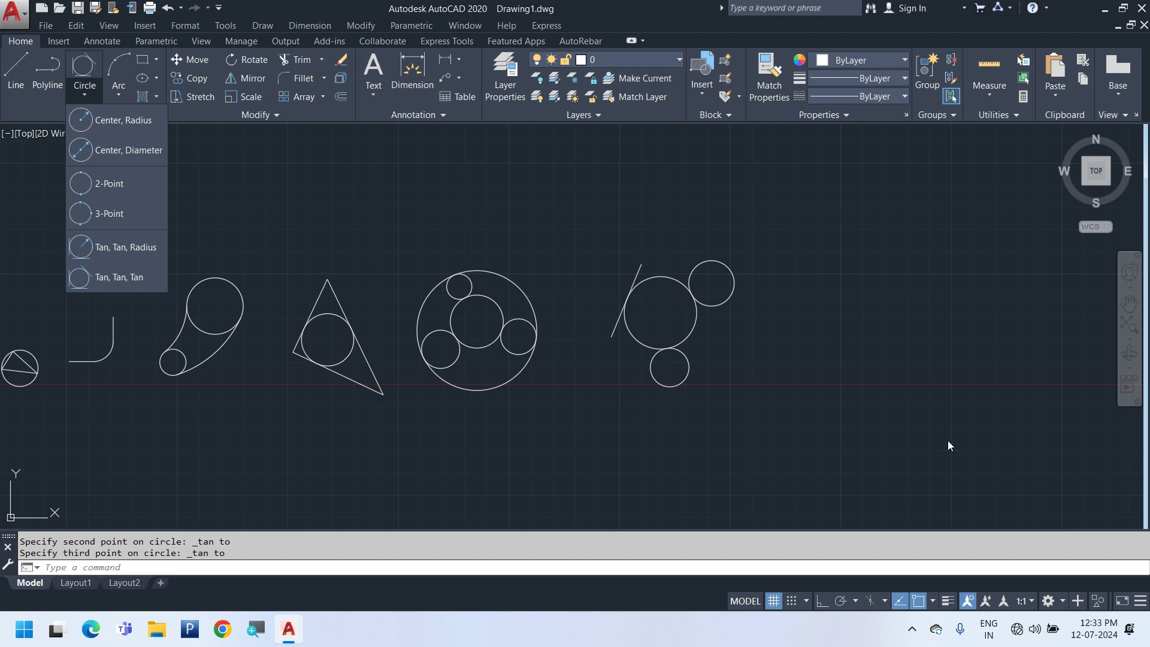
pyautogui.moveTo(399, 457)
pyautogui.mouseDown(button='middle')
pyautogui.moveTo(713, 449)
pyautogui.moveTo(546, 444)
pyautogui.mouseUp(button='middle')
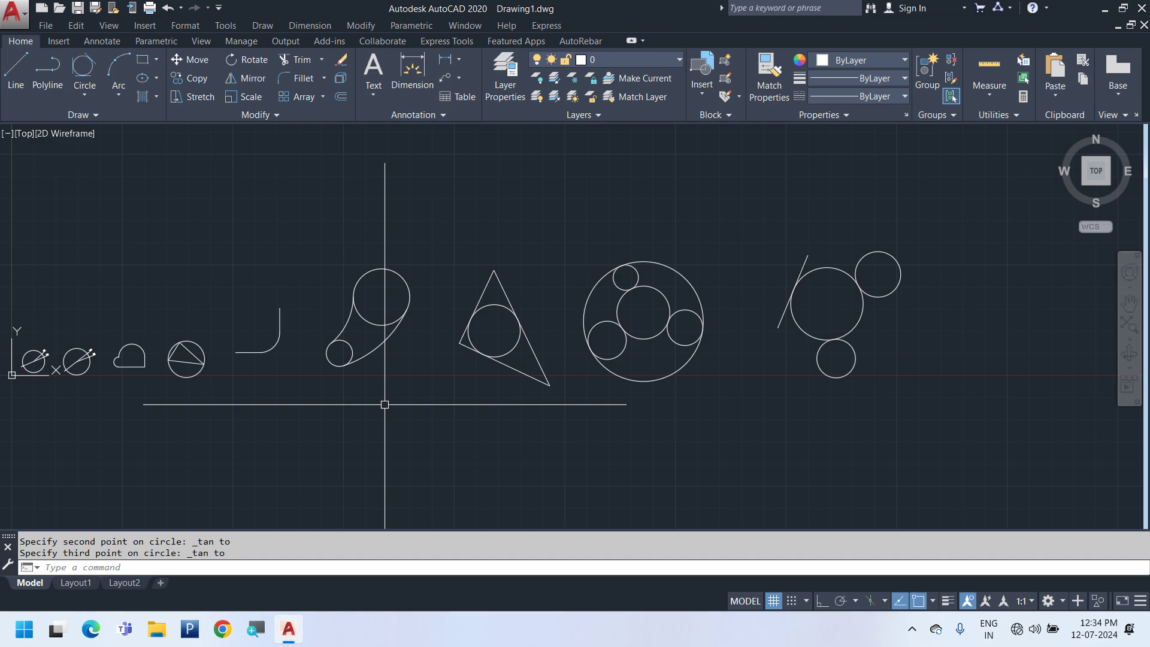
pyautogui.click(92, 94)
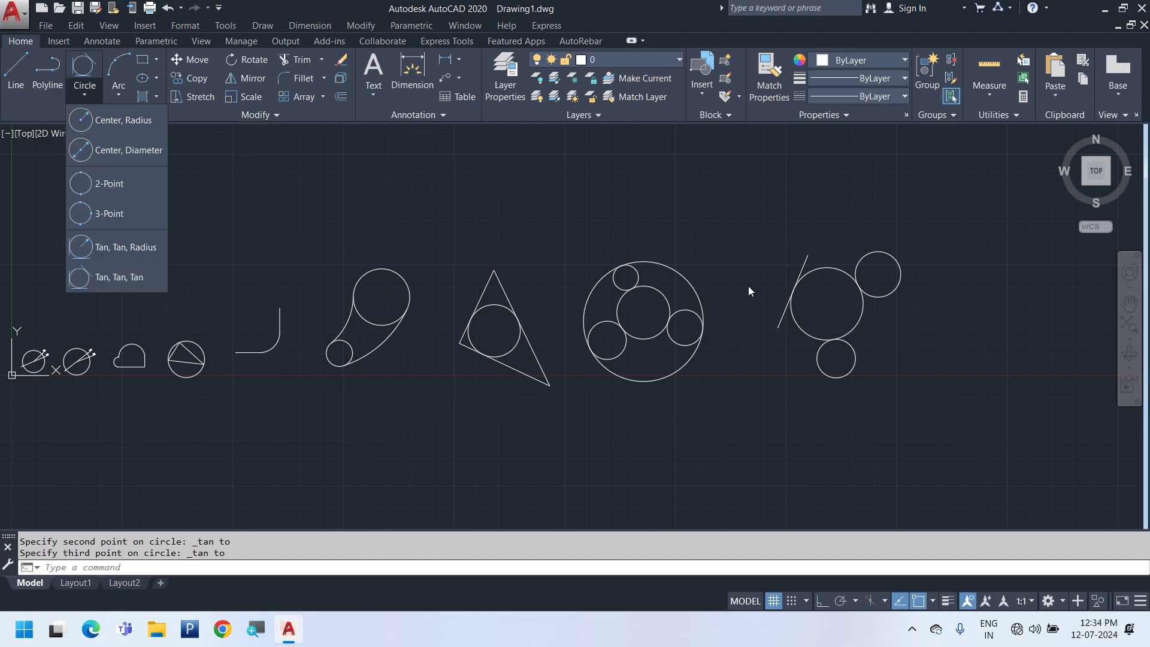
pyautogui.click(952, 246)
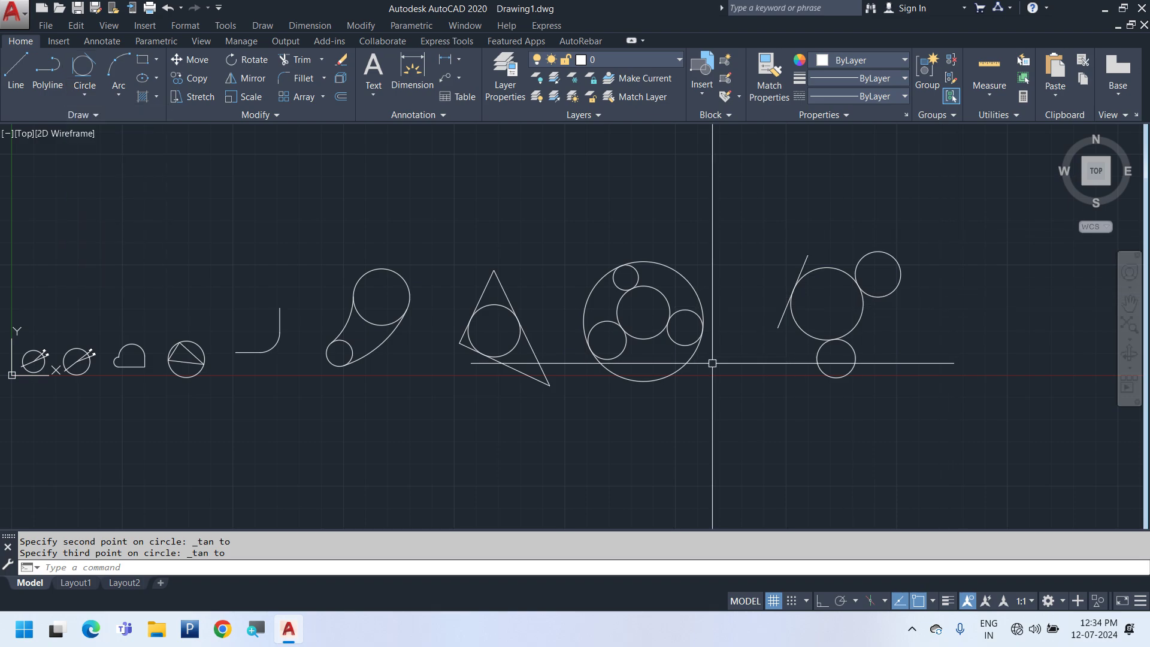
pyautogui.moveTo(688, 398); pyautogui.dragTo(709, 407, button='middle')
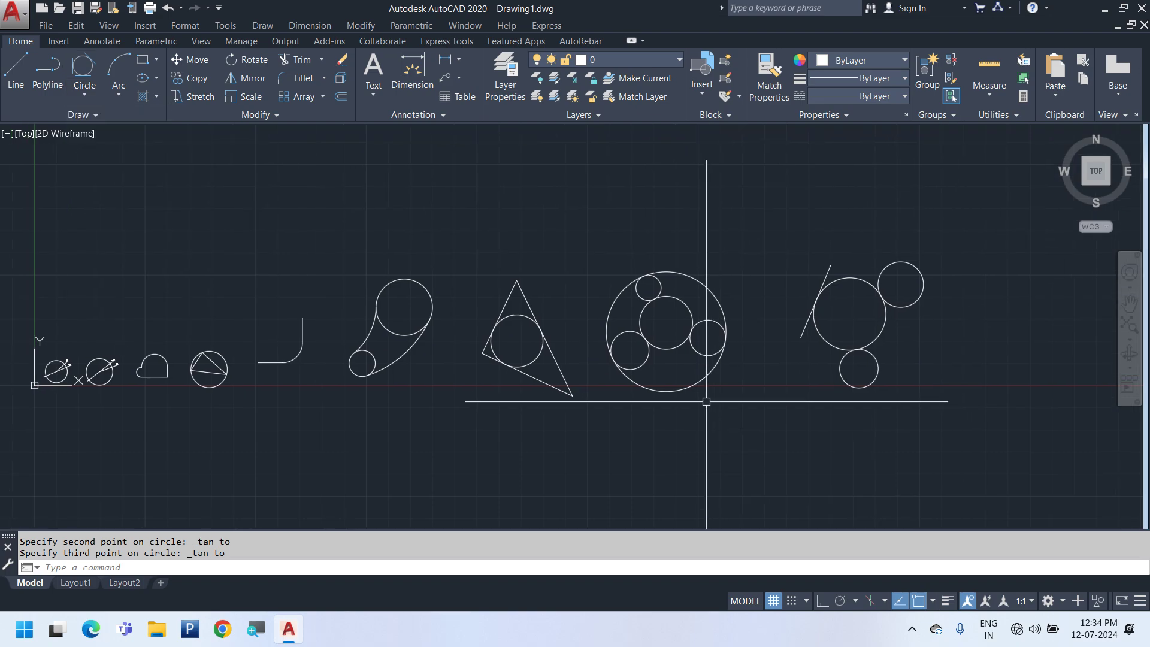